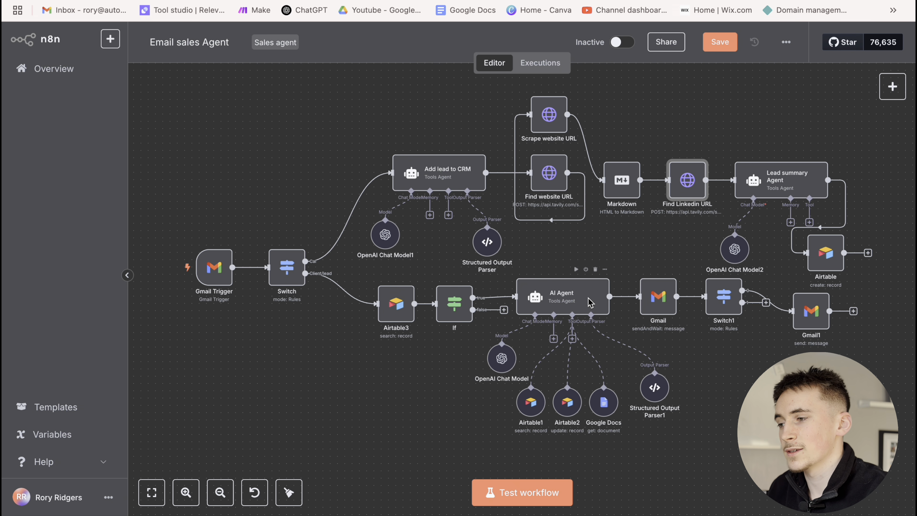
Pan the n8n workflow canvas right to look over the sales agent nodes
scroll(661, 335, "right", 2)
scroll(641, 332, "right", 2)
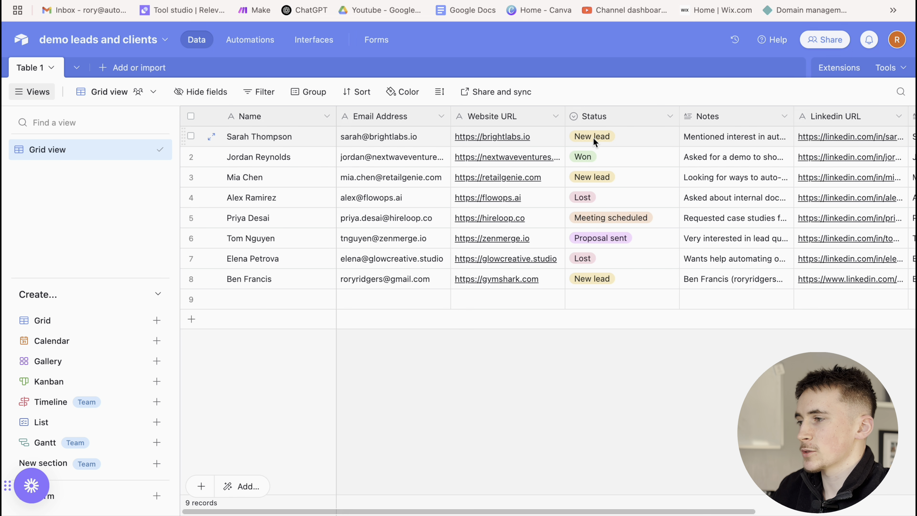
Scroll the Airtable leads grid right to the Lead summary column and back left
scroll(596, 139, "right", 3)
scroll(596, 139, "right", 3)
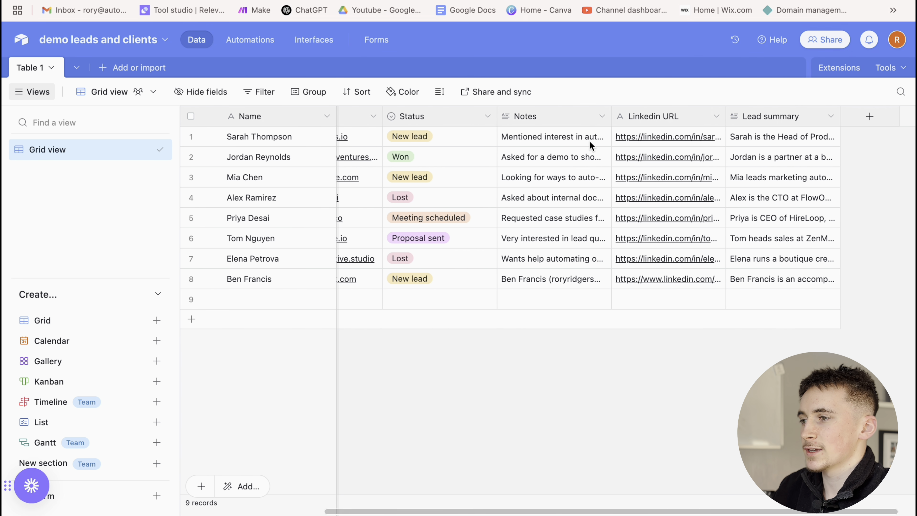
scroll(584, 142, "left", 5)
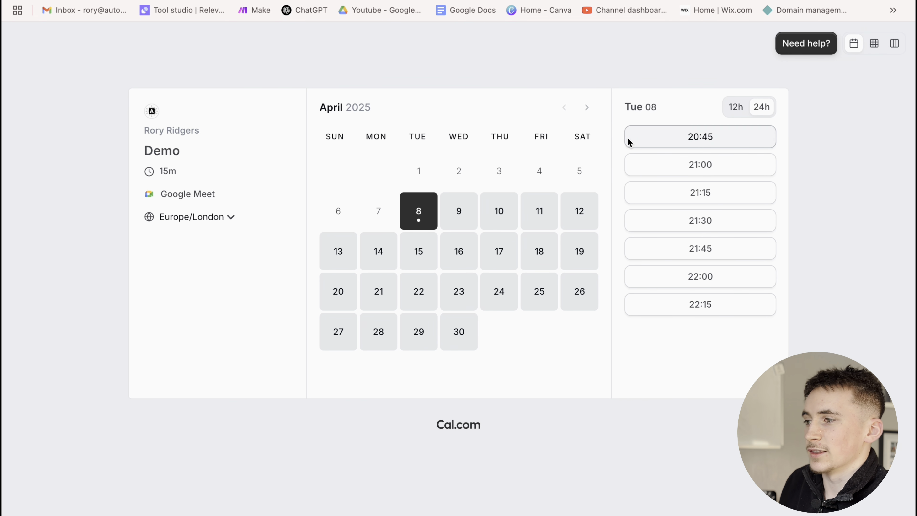
Choose the 20:45 Demo slot on Tuesday 8 April, then return to the n8n workflow
left_click(684, 141)
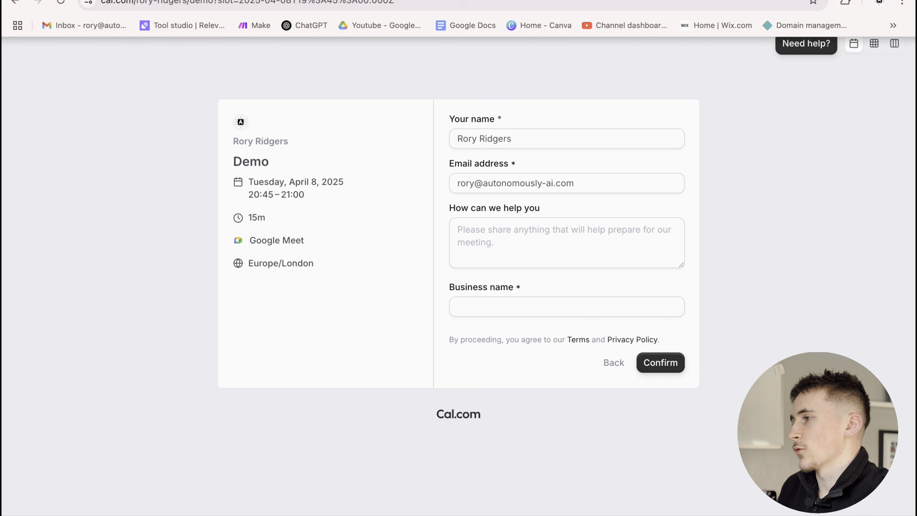
key("ctrl+Tab")
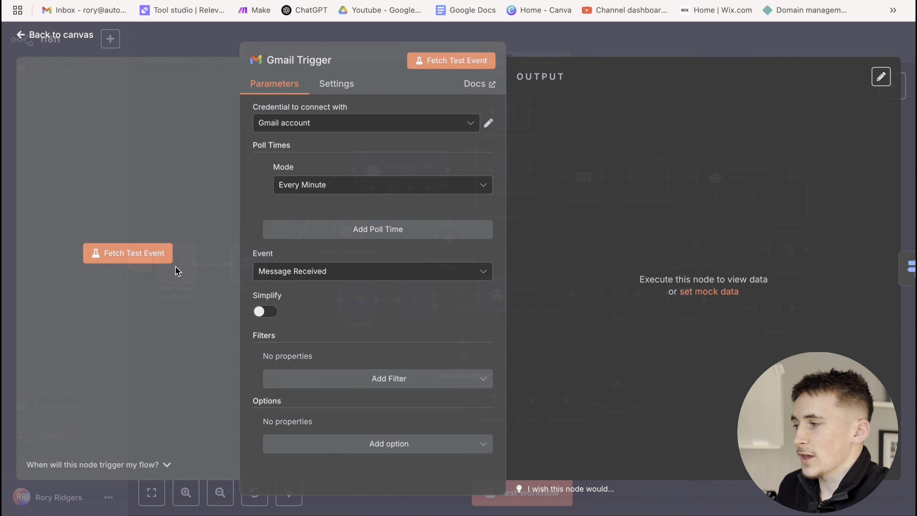
Check the Gmail Trigger's every-minute polling, then open the Switch node's Cal routing rule
double_click(174, 271)
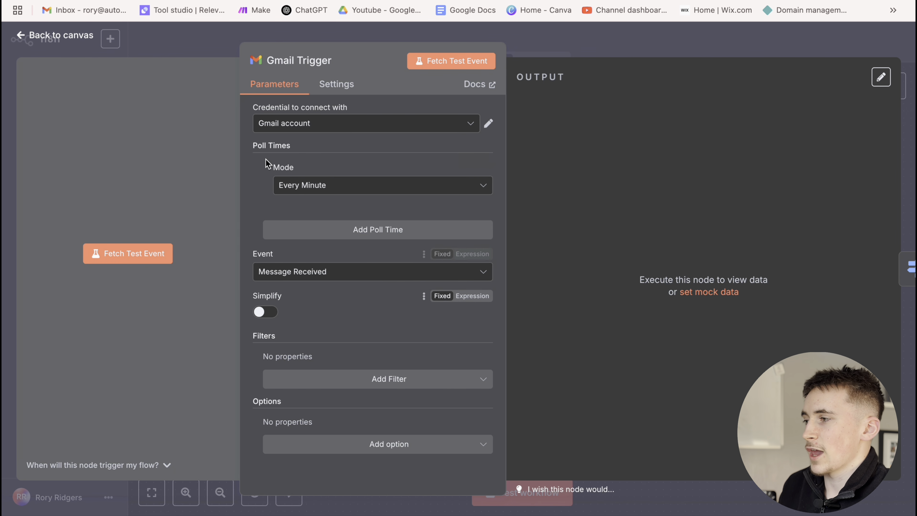
left_click(572, 50)
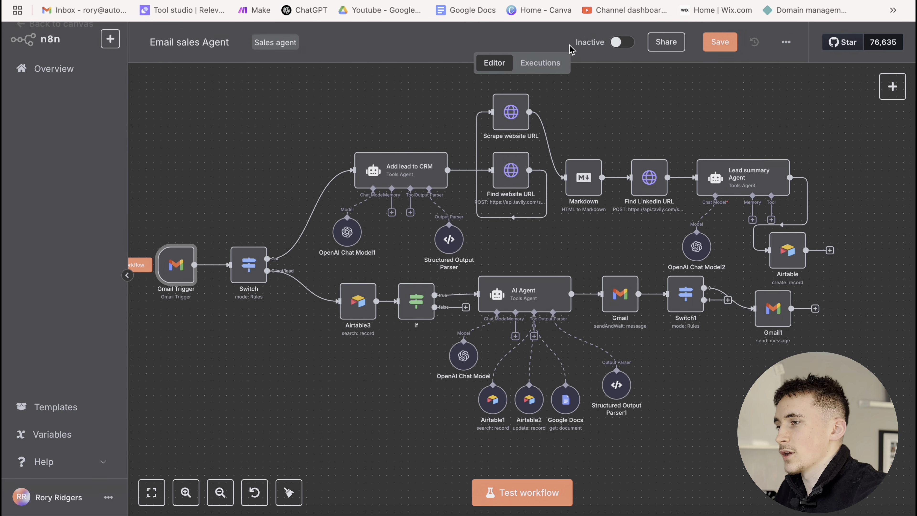
double_click(250, 270)
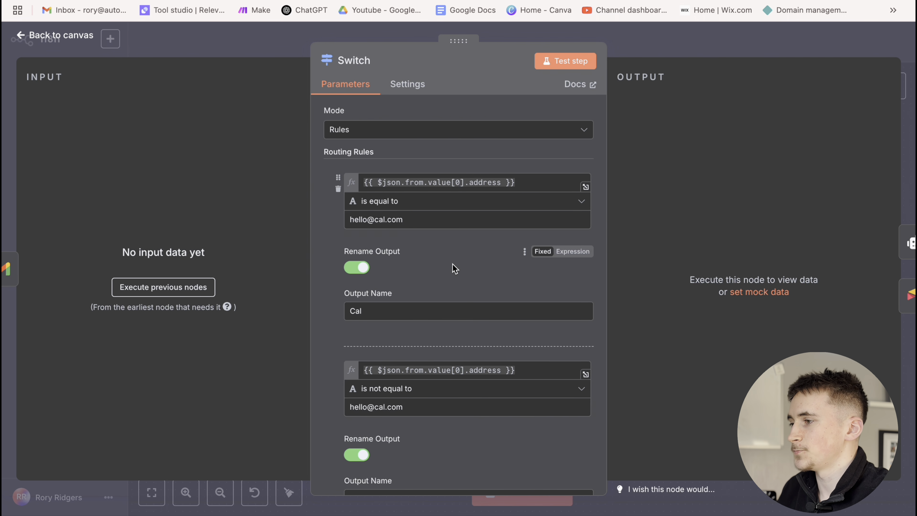
Reopen the Switch node to read the Client/lead rule for non-Cal.com senders, then close it
left_click(661, 36)
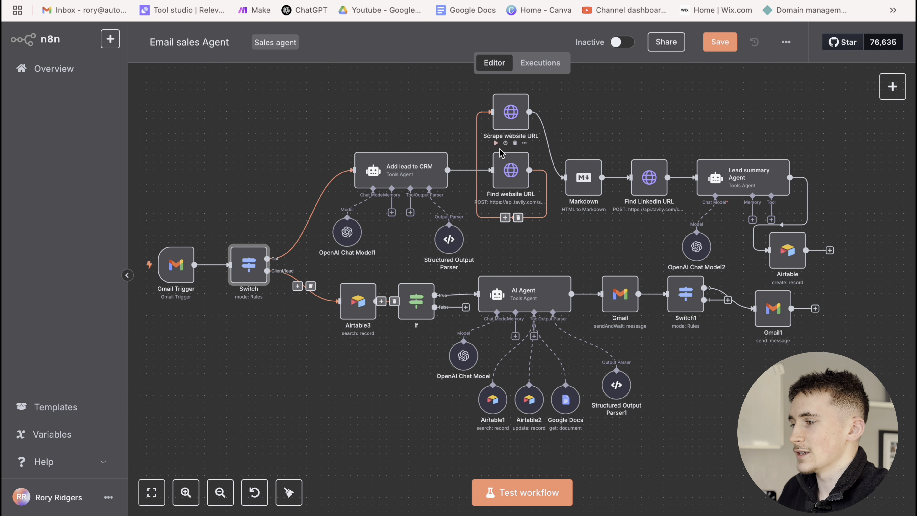
double_click(249, 268)
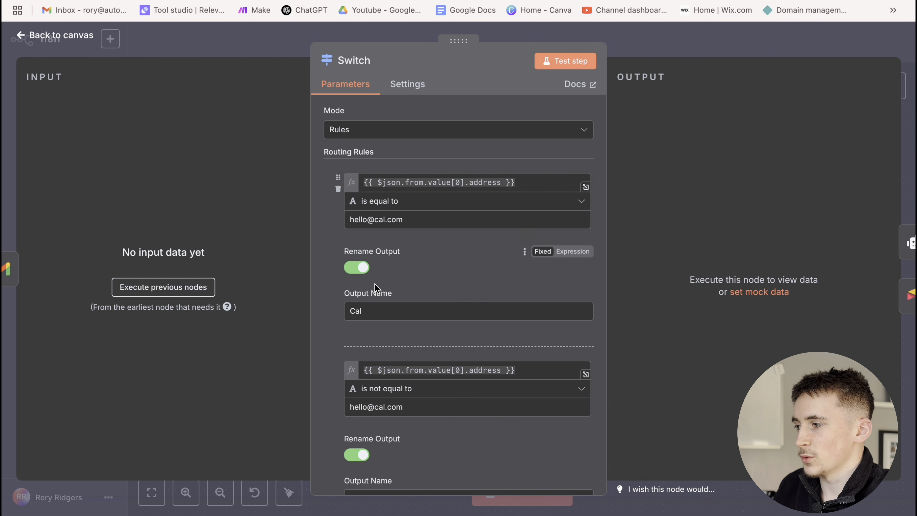
scroll(454, 292, "down", 3)
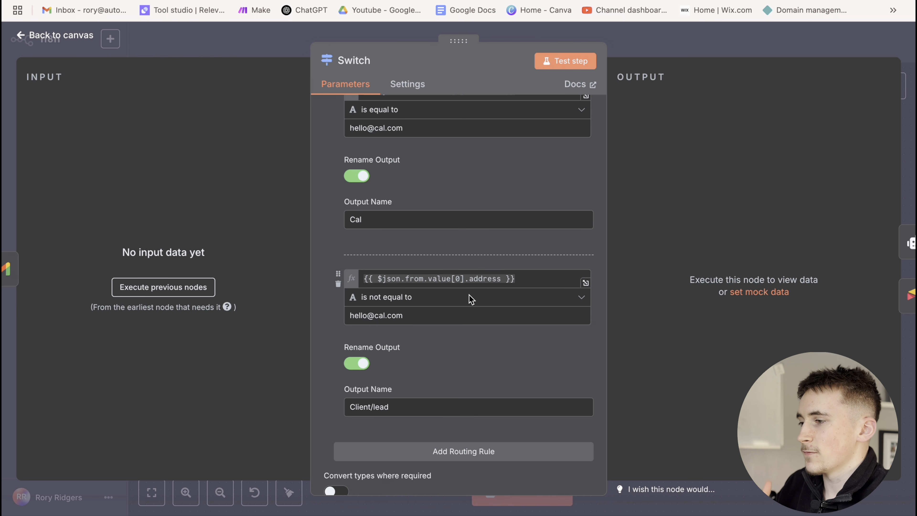
left_click(641, 57)
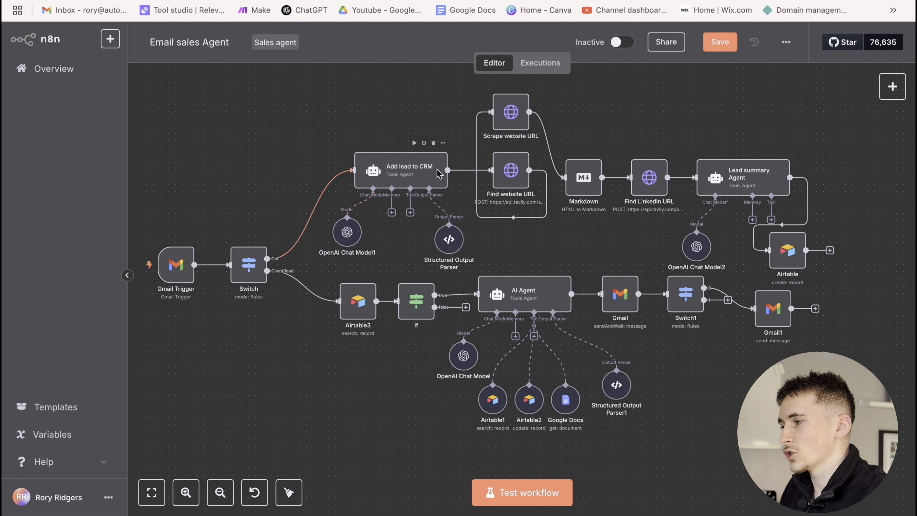
Read the Add lead to CRM agent's system message extracting name, email, business name and needs
double_click(409, 174)
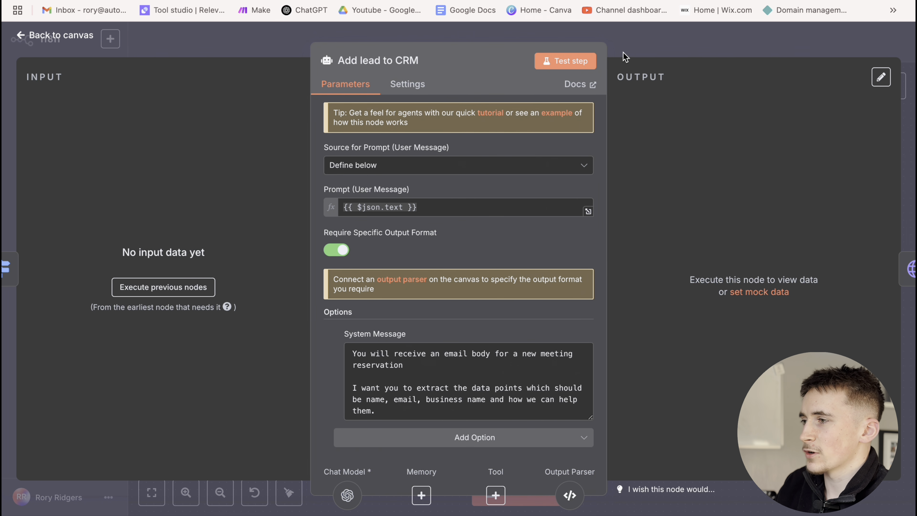
left_click(628, 53)
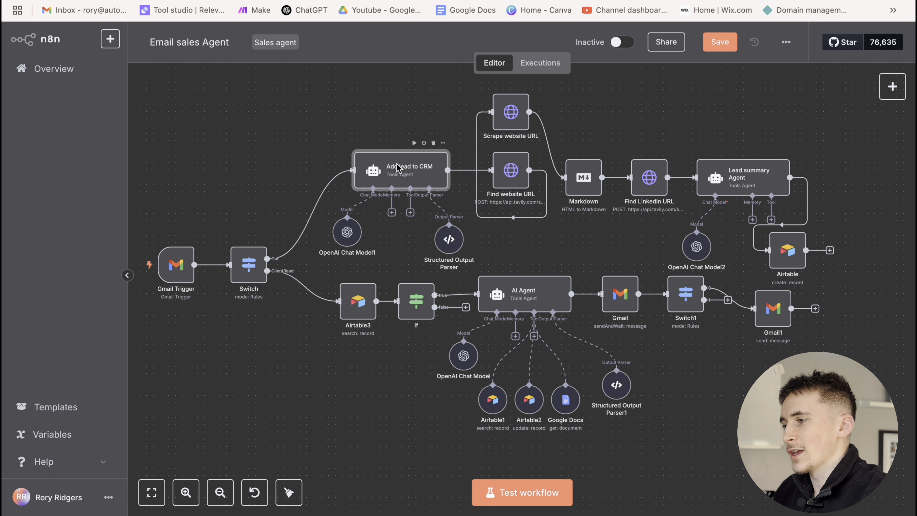
double_click(384, 167)
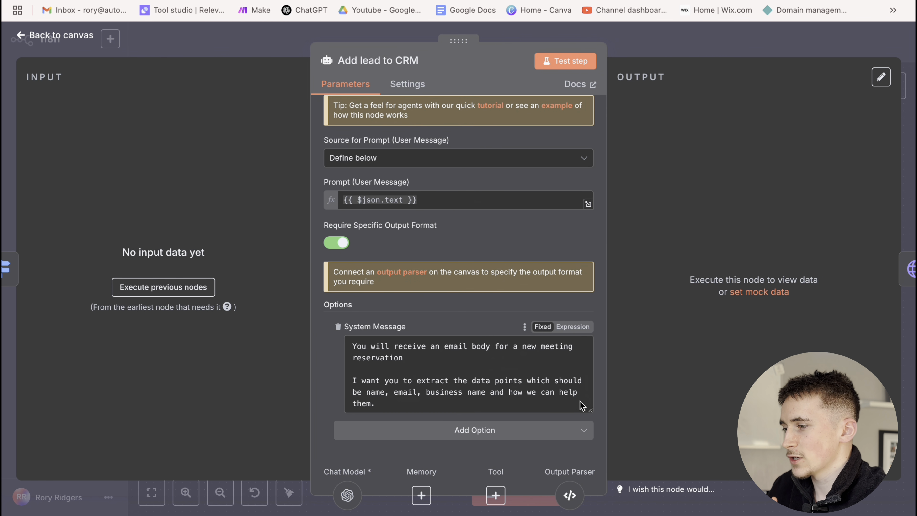
left_click_drag(590, 410, 589, 443)
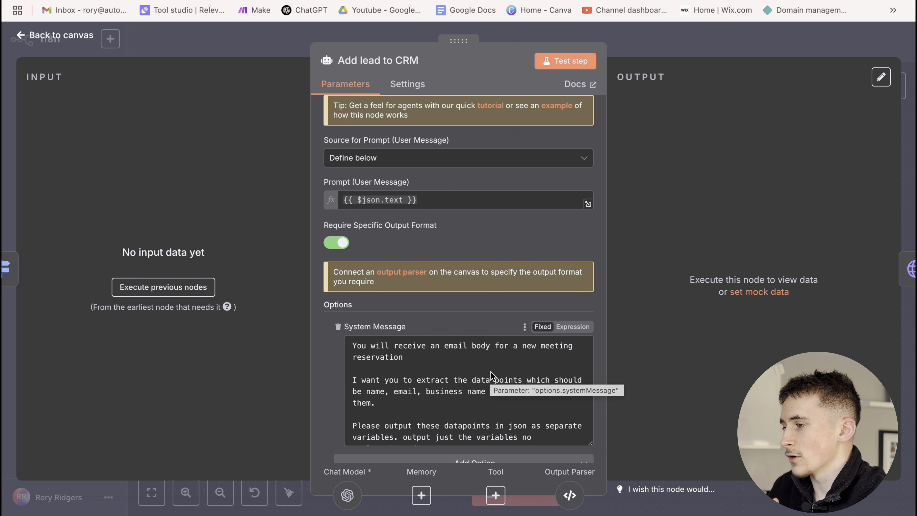
scroll(466, 397, "down", 3)
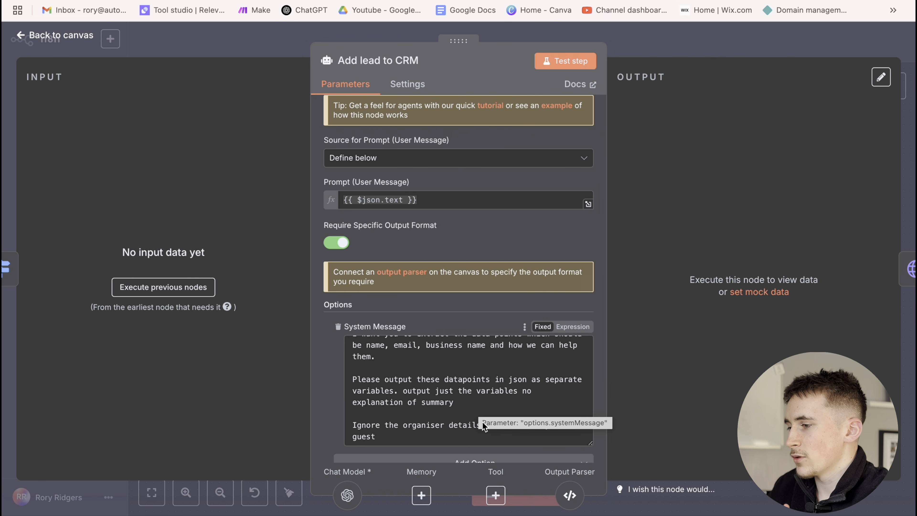
left_click(463, 411)
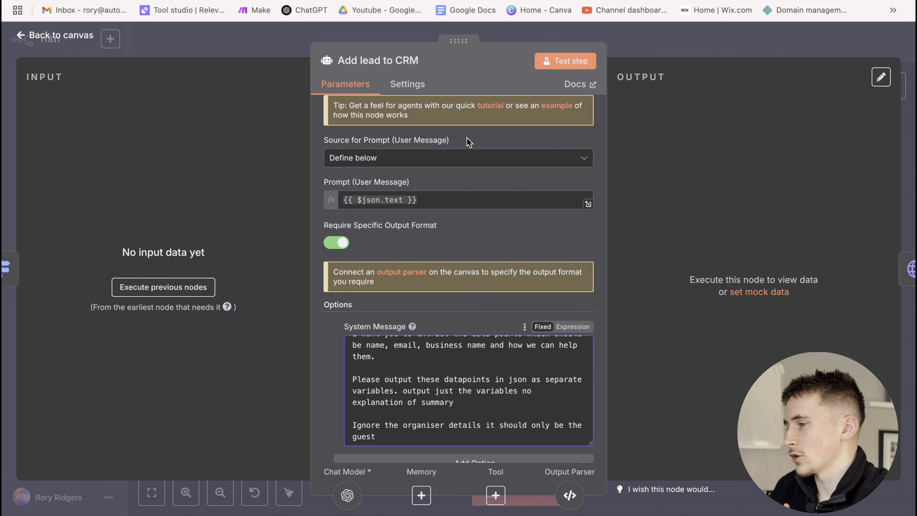
left_click(632, 49)
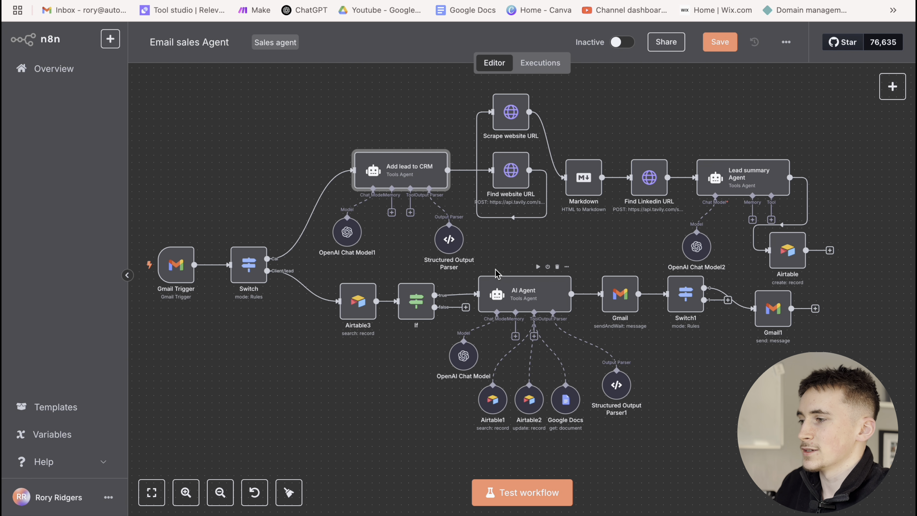
left_click(485, 253)
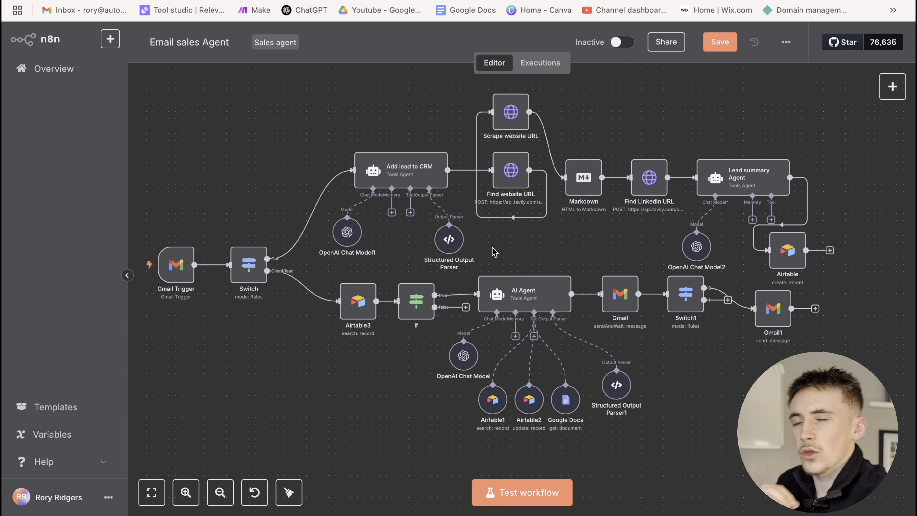
double_click(415, 173)
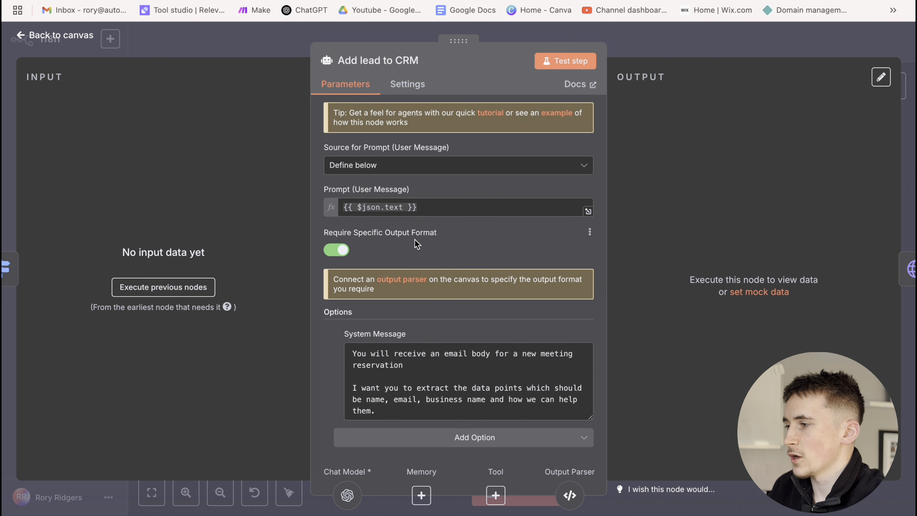
Check the Structured Output Parser's JSON example, then open the Find website URL HTTP node
left_click(643, 53)
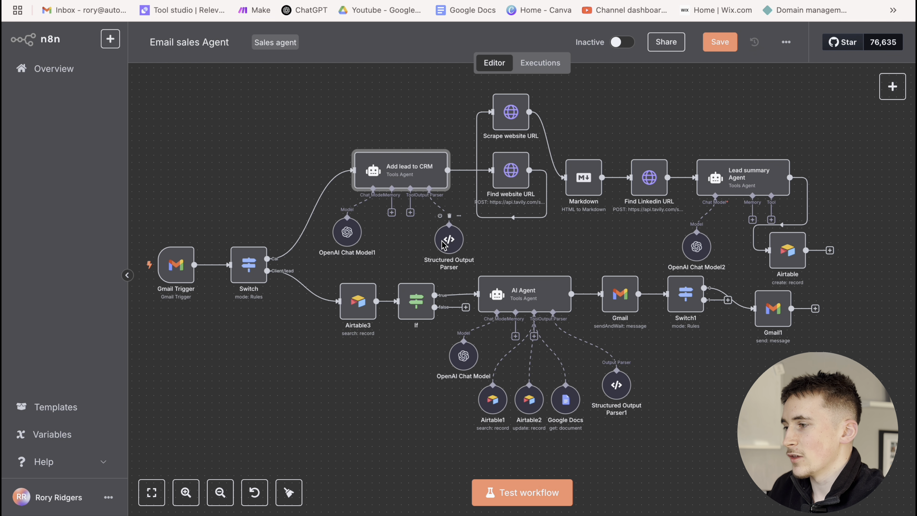
double_click(444, 242)
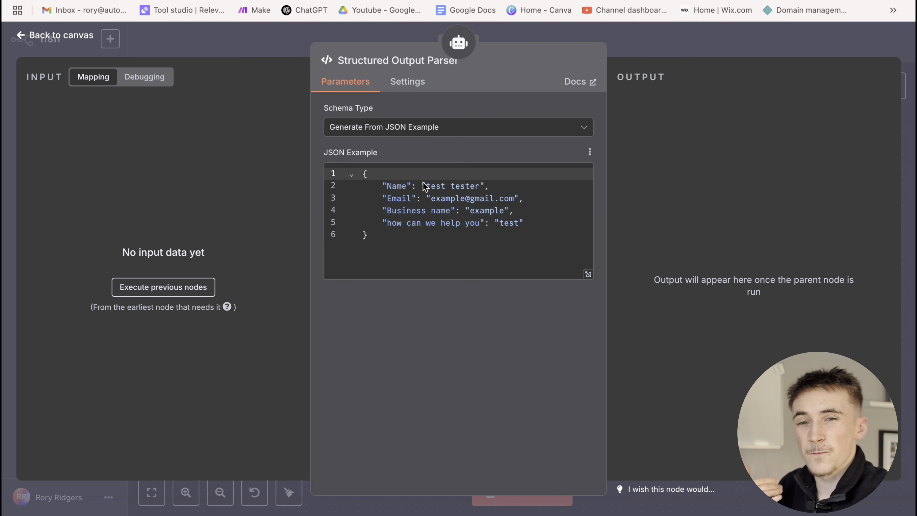
left_click(636, 47)
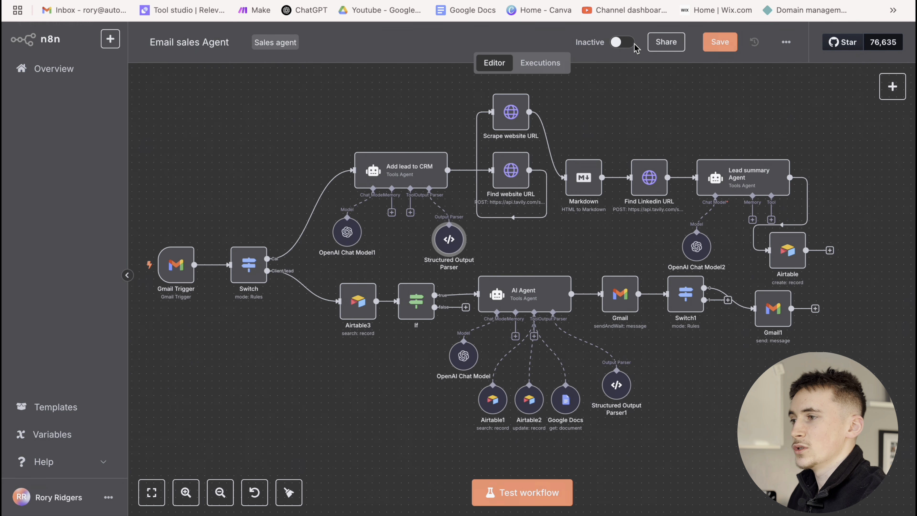
double_click(510, 177)
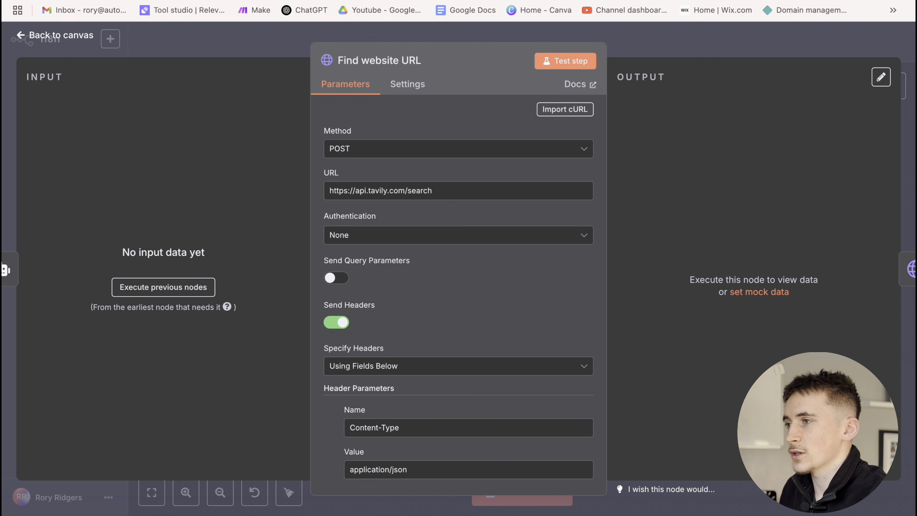
Log in to tavily.com and copy the default API key
key("super+t")
type("tav")
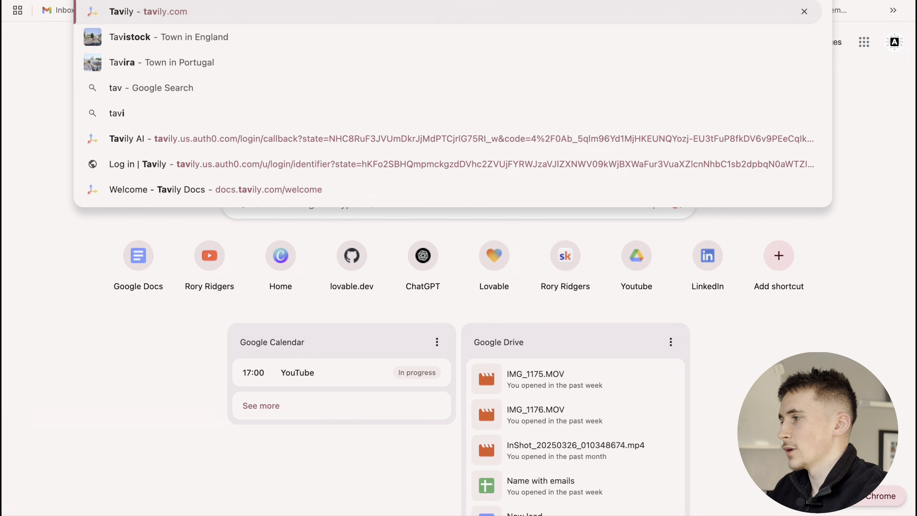
key("Return")
left_click(750, 70)
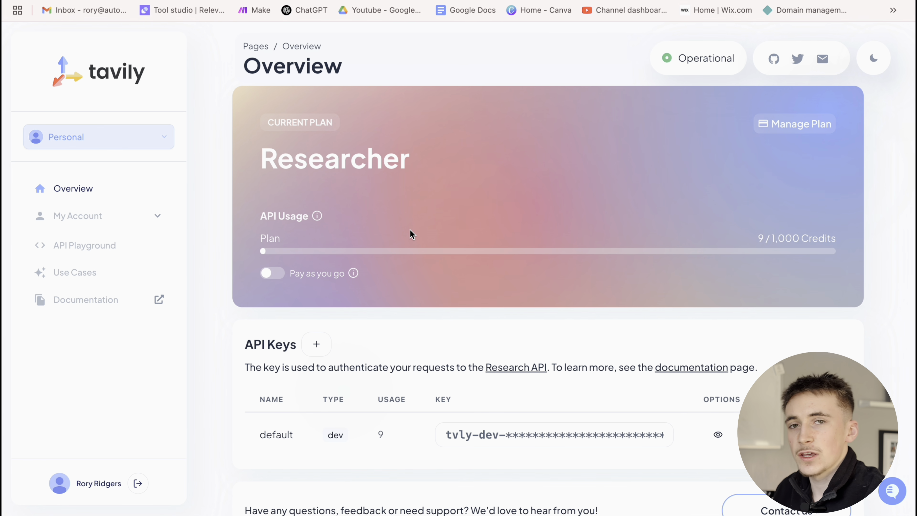
scroll(407, 241, "down", 3)
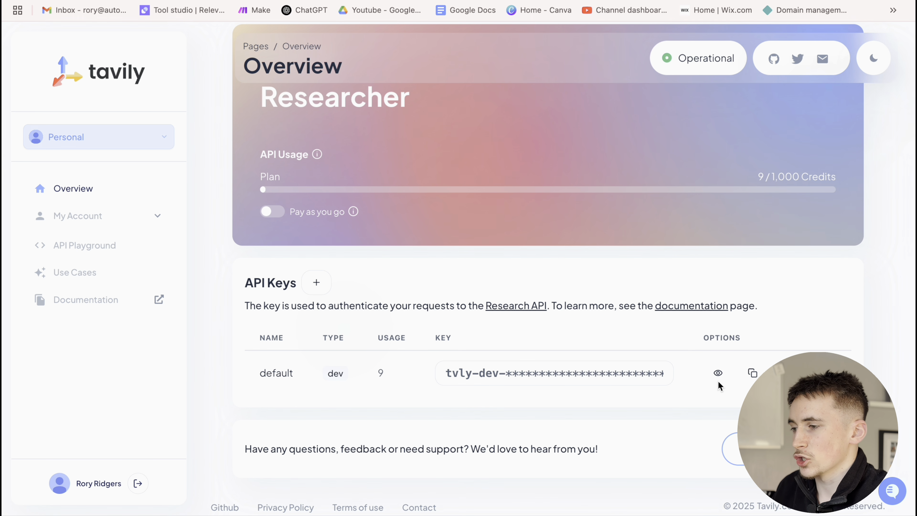
left_click(752, 373)
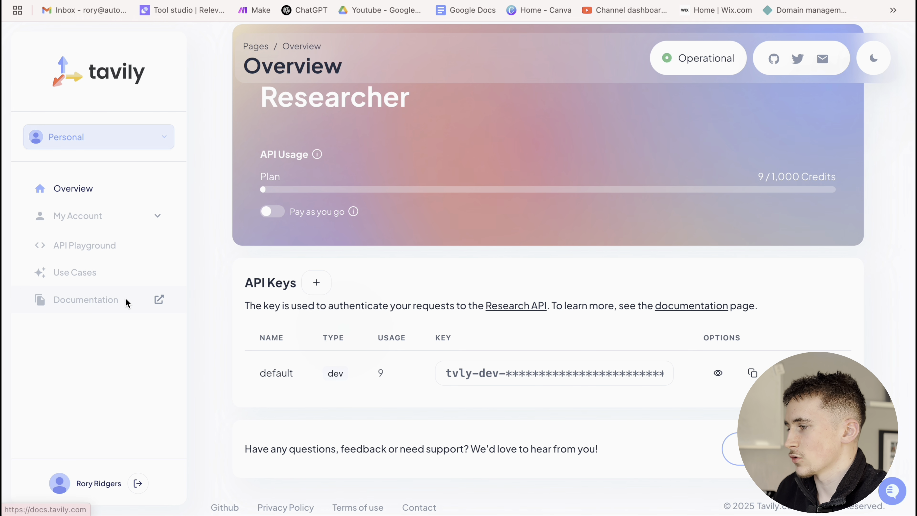
Open Tavily's API Reference for Tavily Search and inspect the POST /search cURL example
left_click(159, 299)
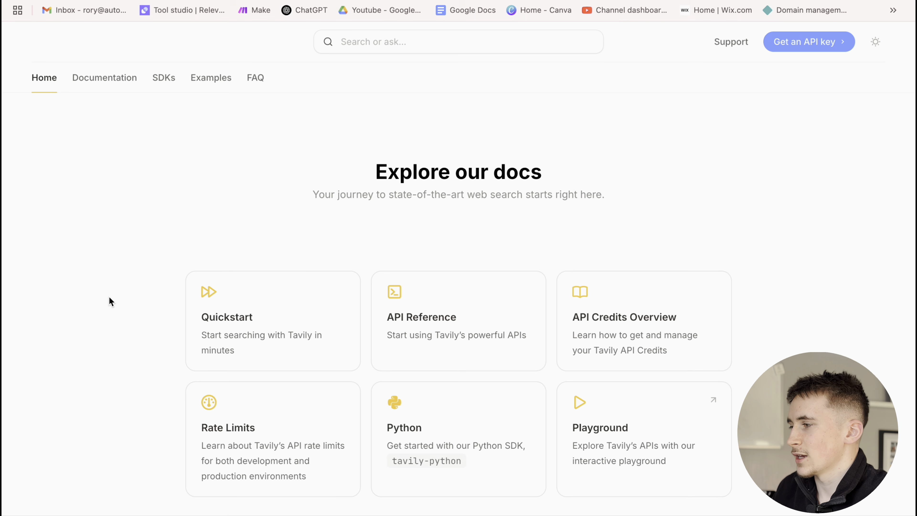
left_click(439, 311)
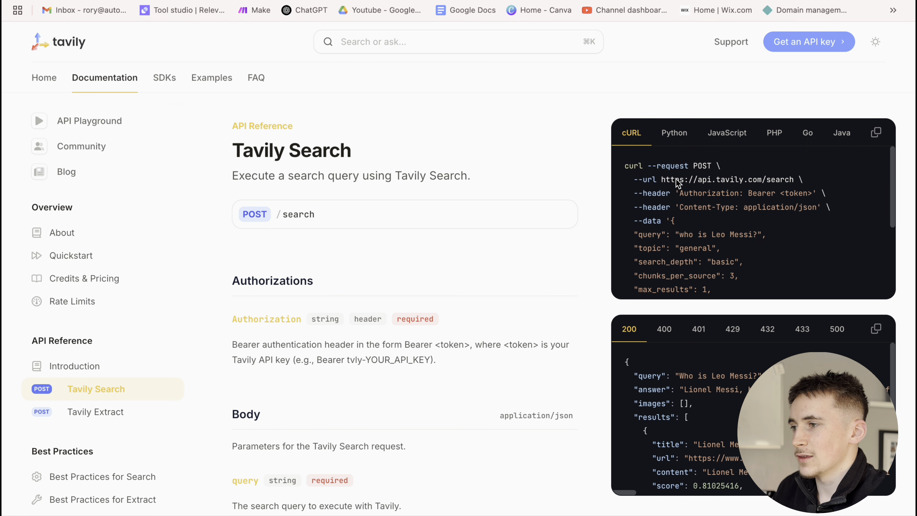
left_click_drag(662, 179, 780, 180)
left_click(669, 201)
mouse_move(358, 2)
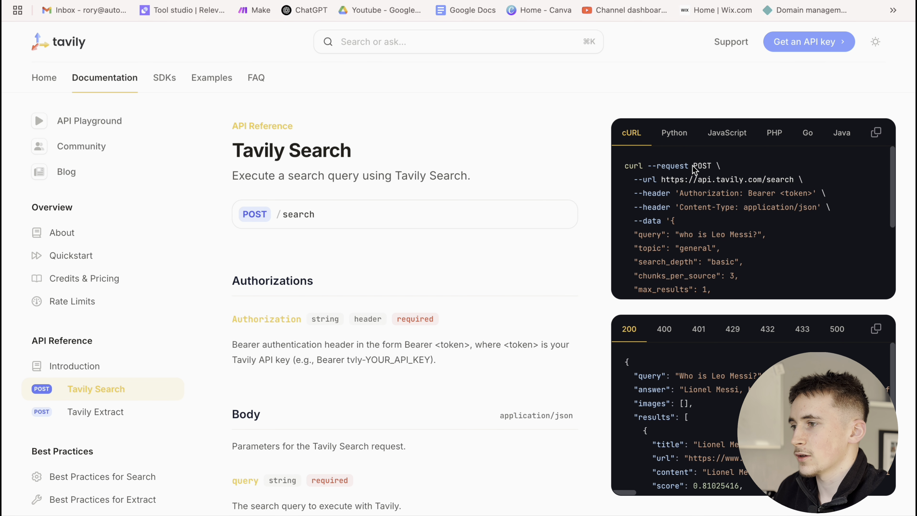
Compare the Tavily example's POST method and Content-Type header with the node's request
left_click_drag(690, 166, 709, 172)
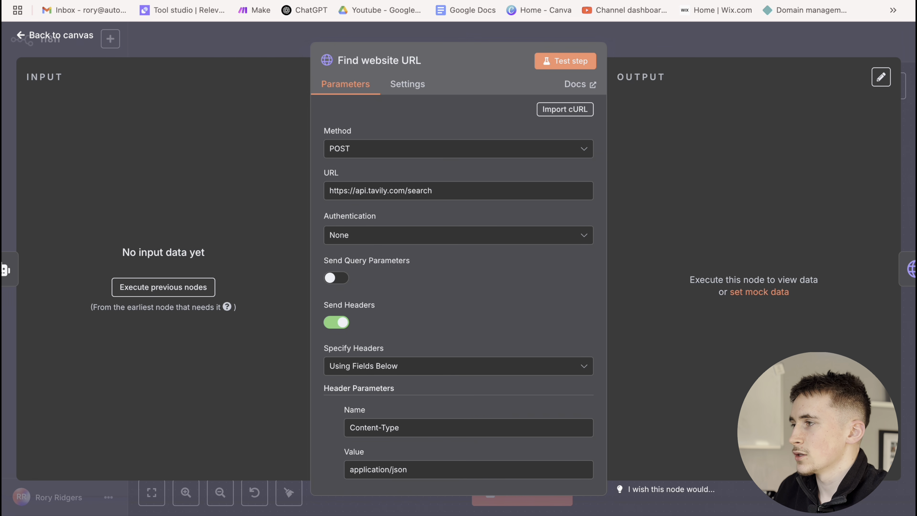
scroll(415, 253, "down", 1)
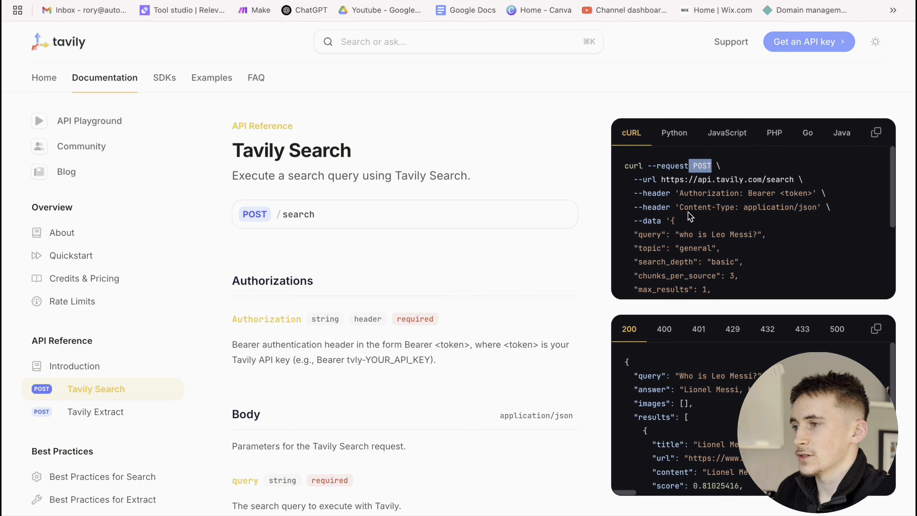
left_click_drag(683, 207, 796, 209)
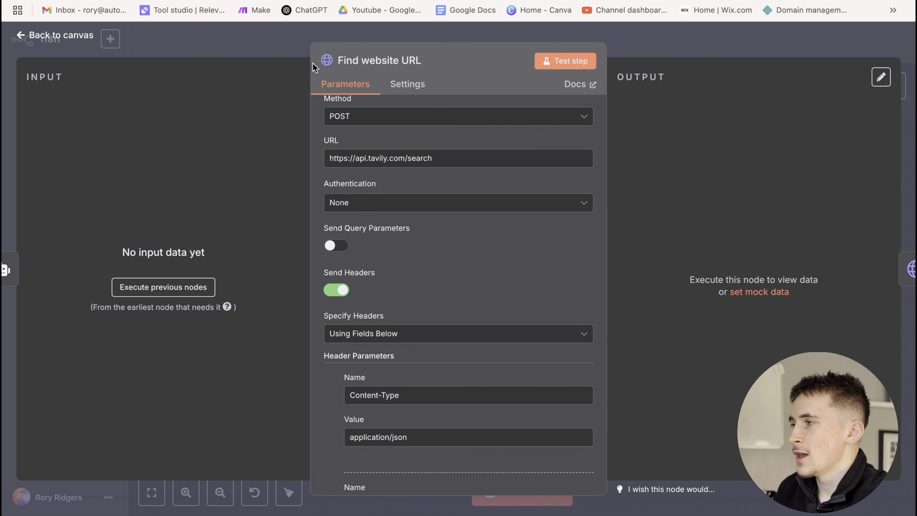
scroll(424, 244, "down", 1)
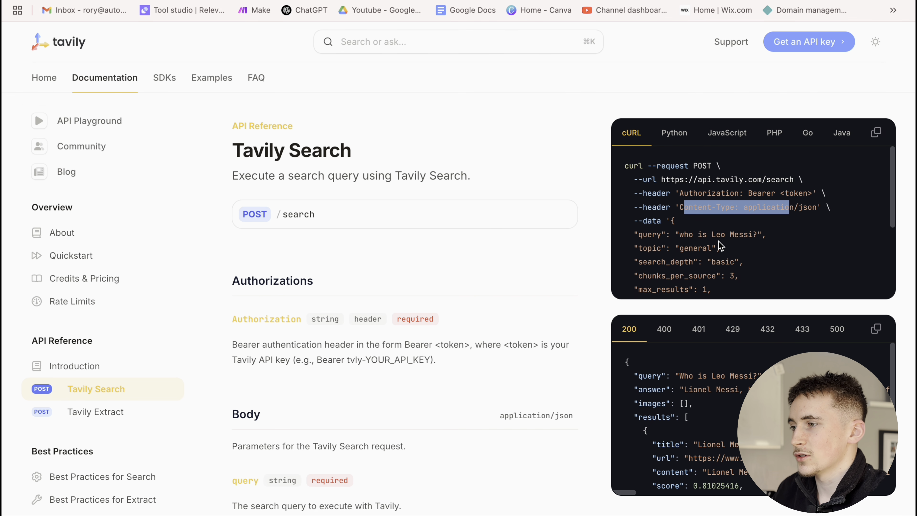
left_click(723, 210)
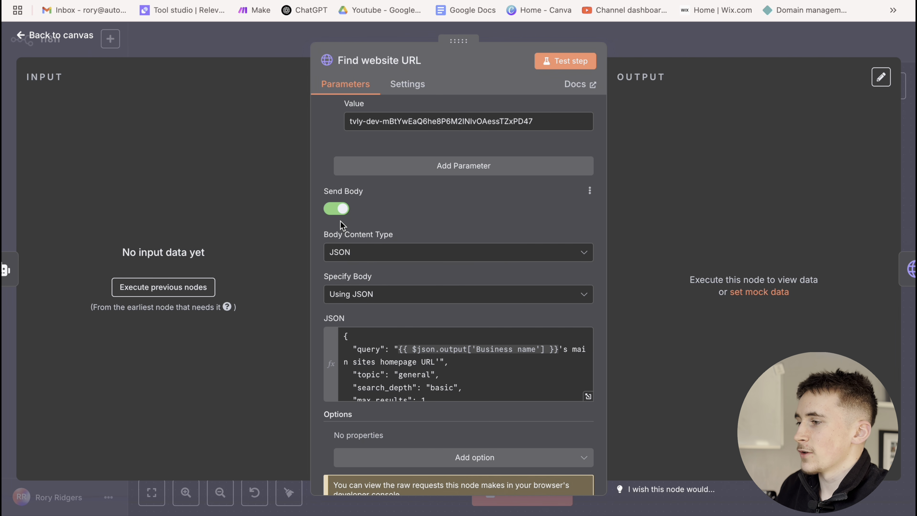
Keep the body content type and specification as JSON, comparing the expanded body with the example payload
left_click(370, 256)
left_click(401, 241)
left_click(383, 305)
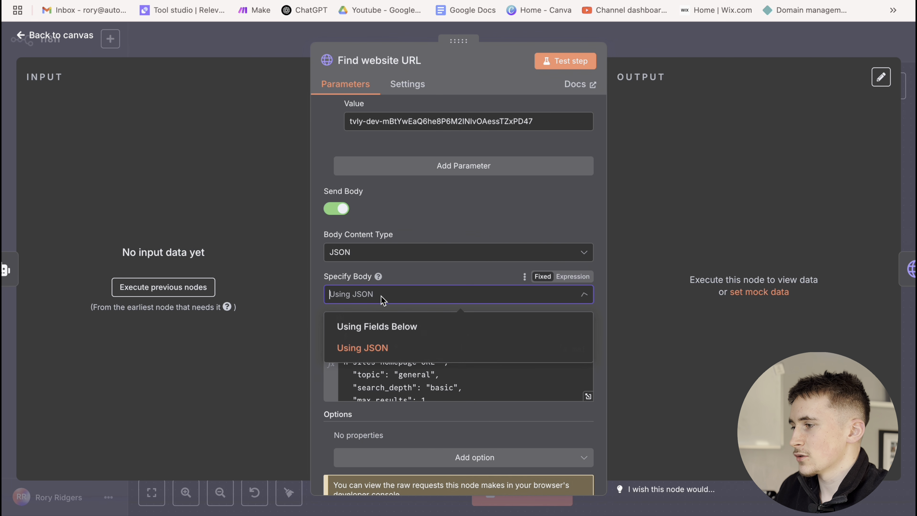
left_click(436, 269)
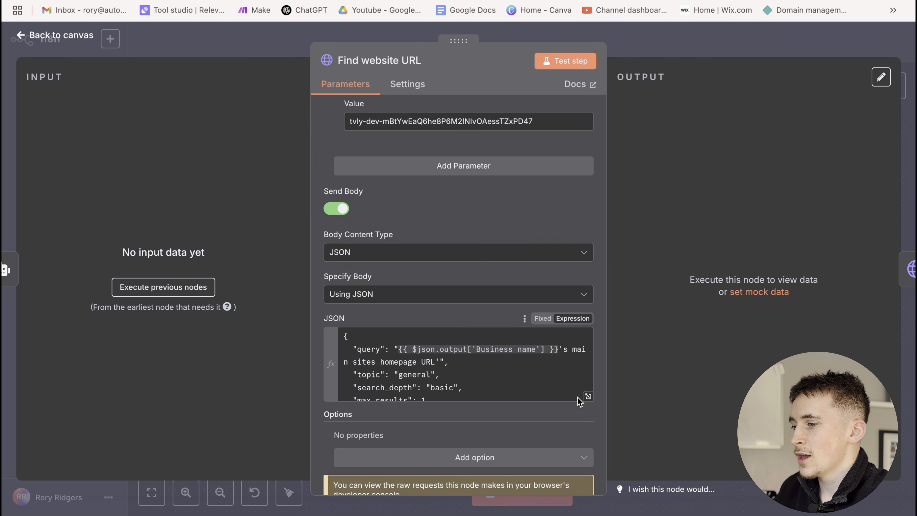
left_click(588, 396)
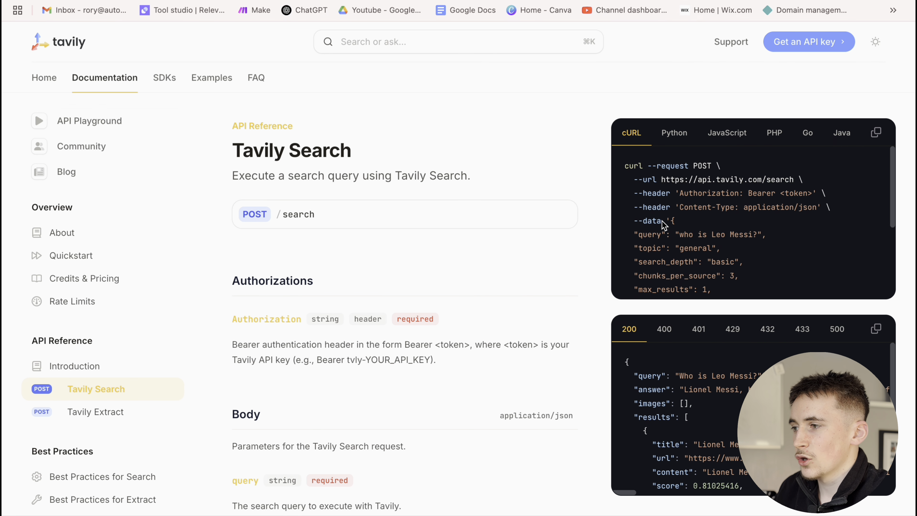
left_click_drag(665, 221, 706, 327)
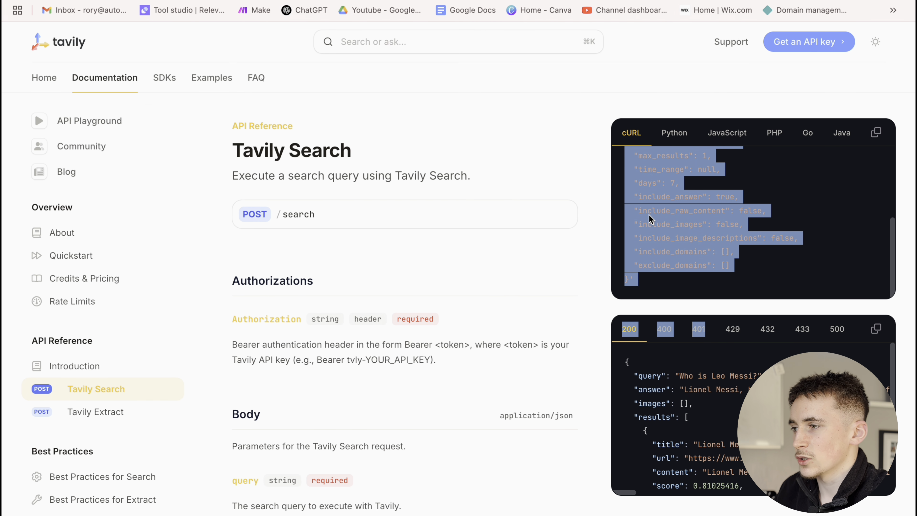
left_click(650, 219)
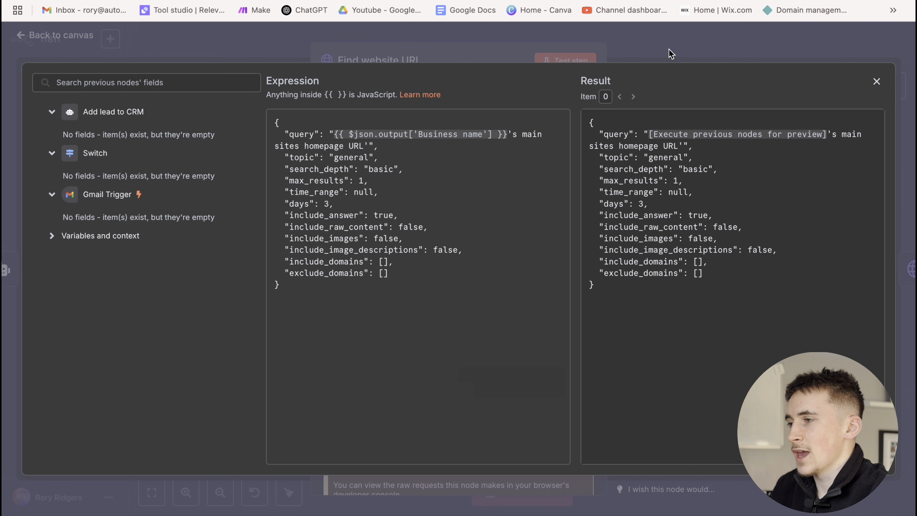
Review the node's Tavily API-key Authorization header and business-homepage JSON query, then close it
left_click(679, 51)
left_click(640, 66)
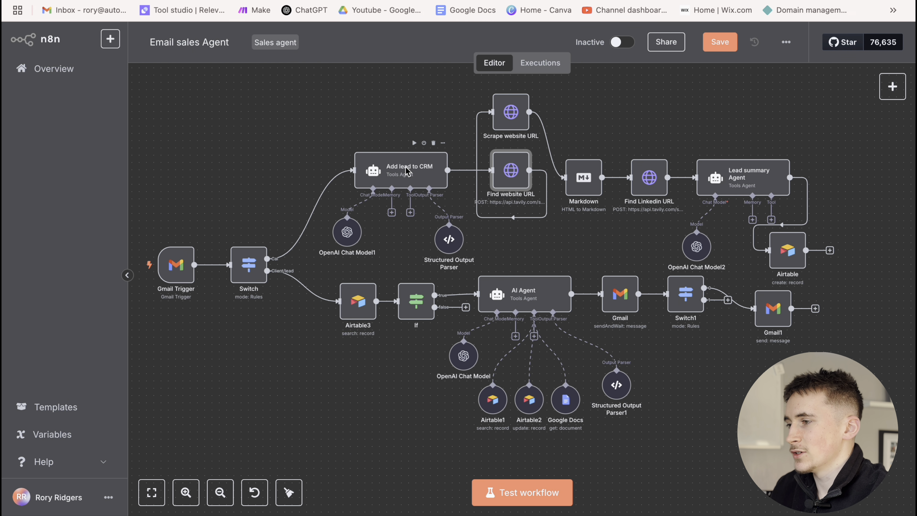
double_click(511, 171)
scroll(382, 266, "down", 10)
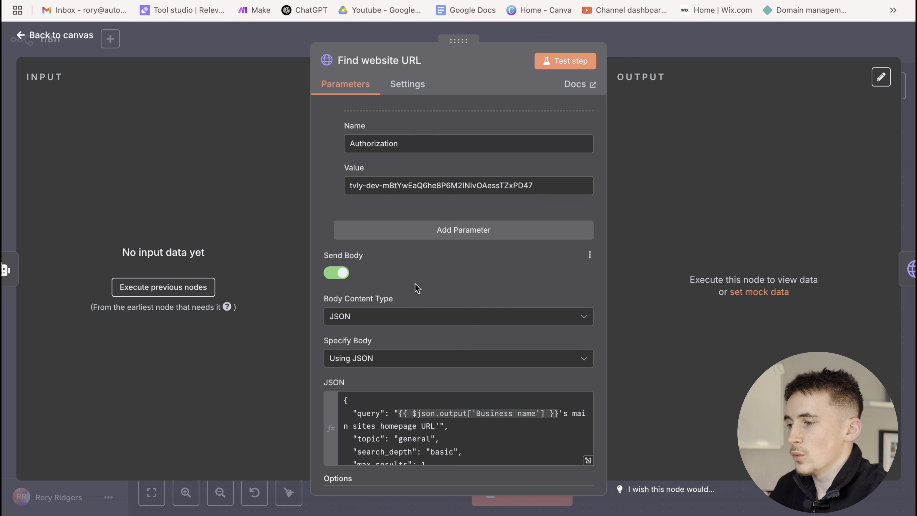
scroll(415, 285, "down", 2)
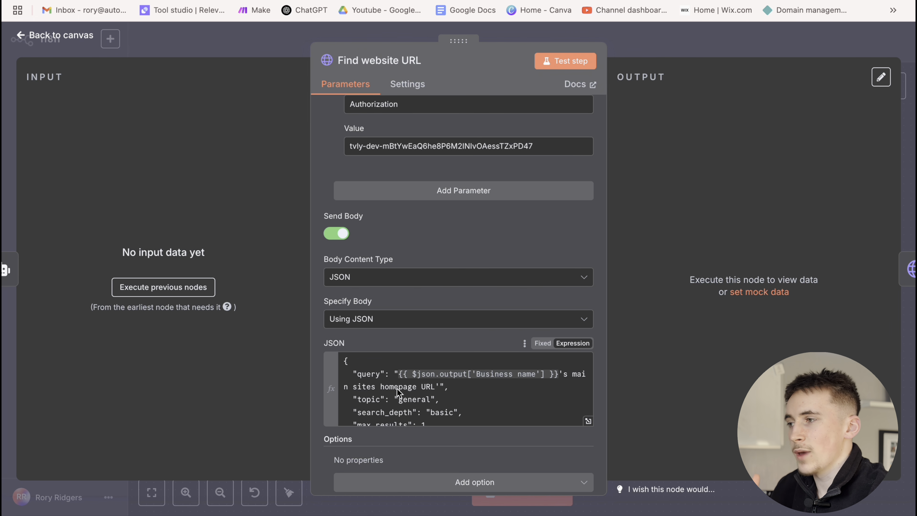
left_click(640, 52)
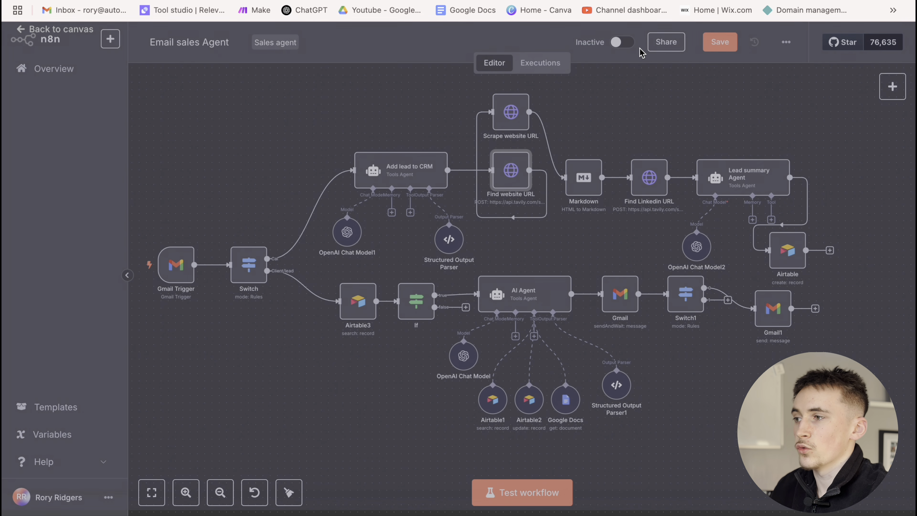
double_click(509, 113)
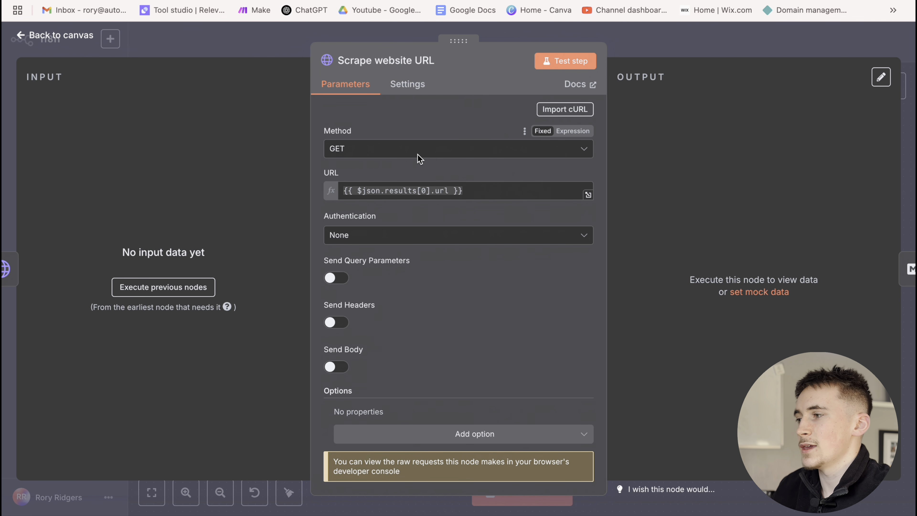
left_click(638, 47)
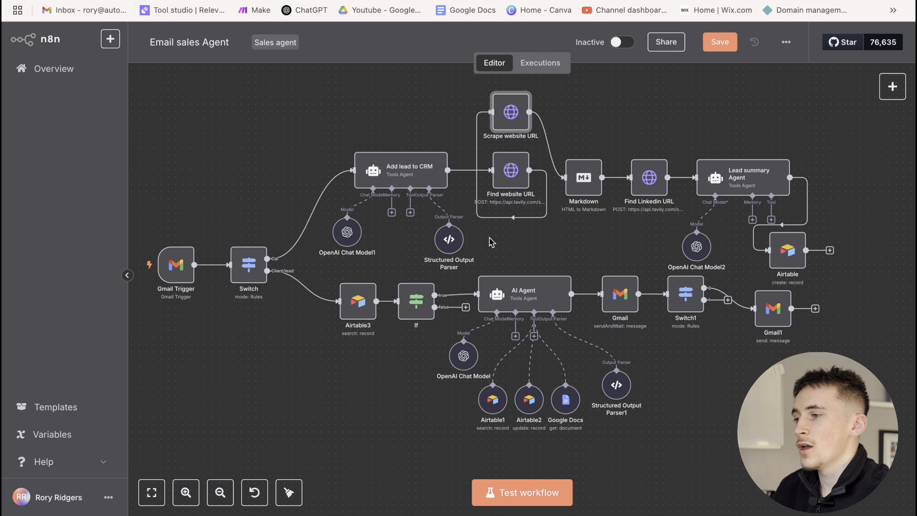
double_click(512, 116)
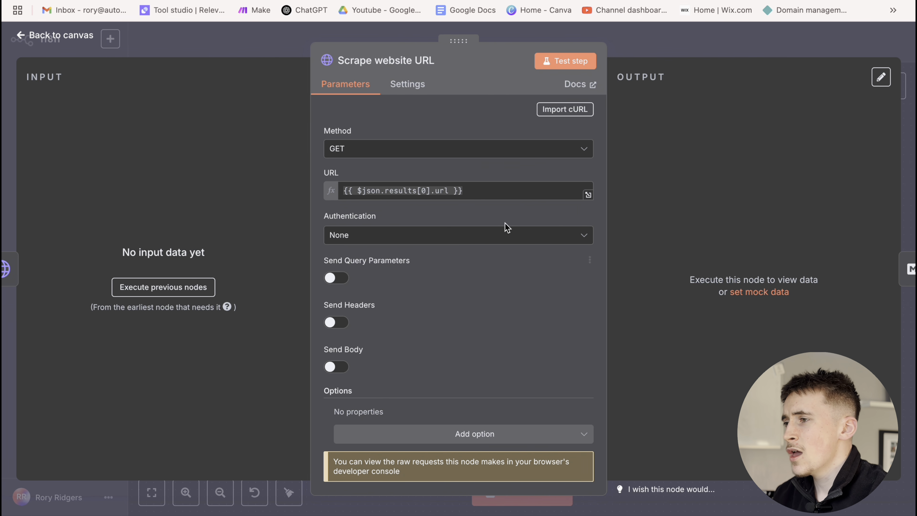
left_click(656, 48)
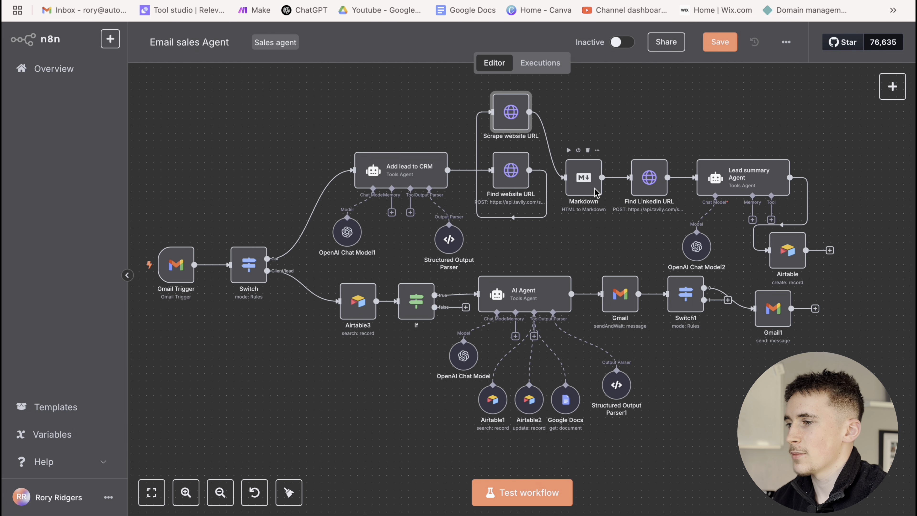
double_click(587, 183)
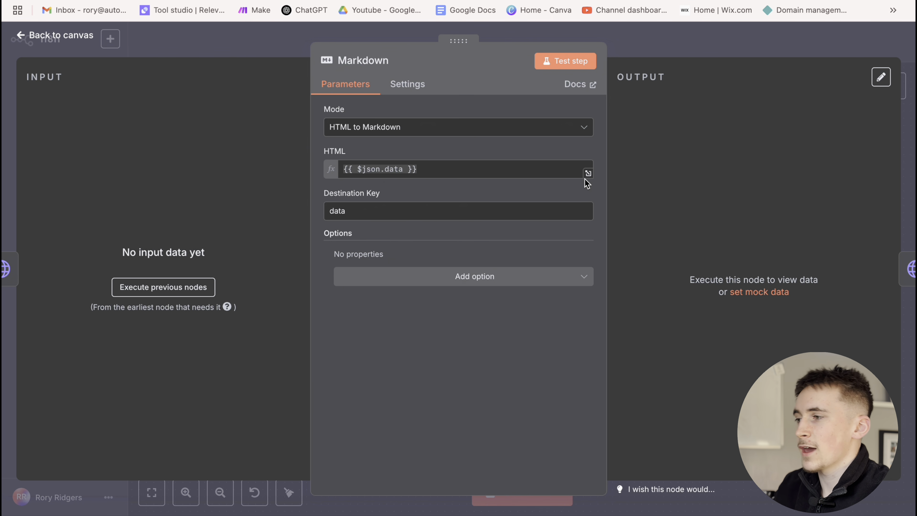
left_click(660, 52)
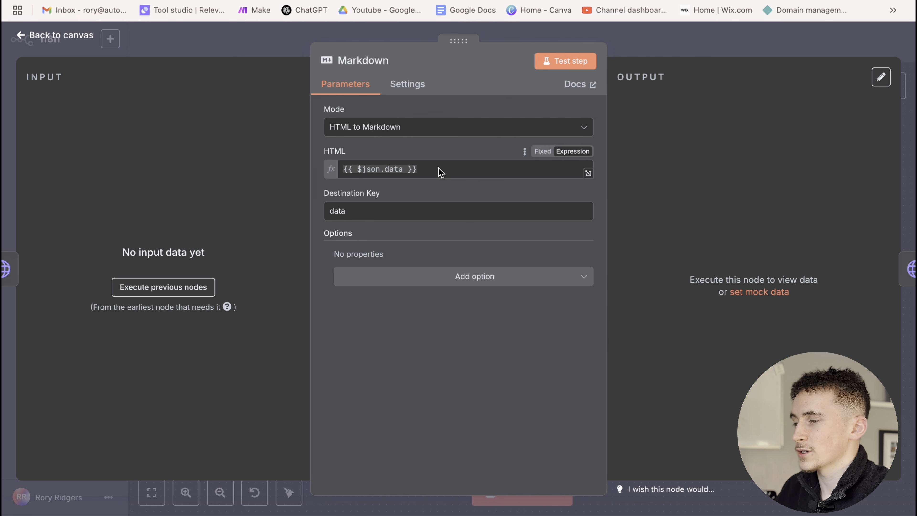
key("Escape")
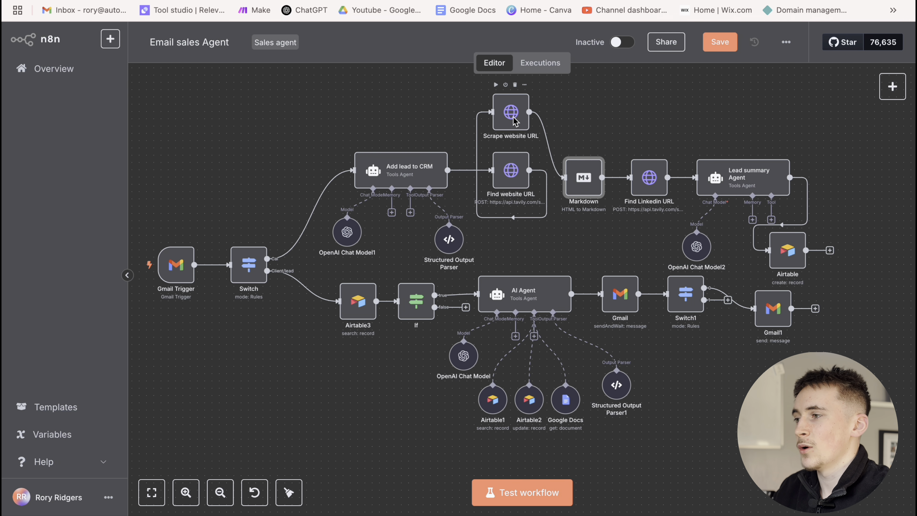
double_click(538, 121)
key("Escape")
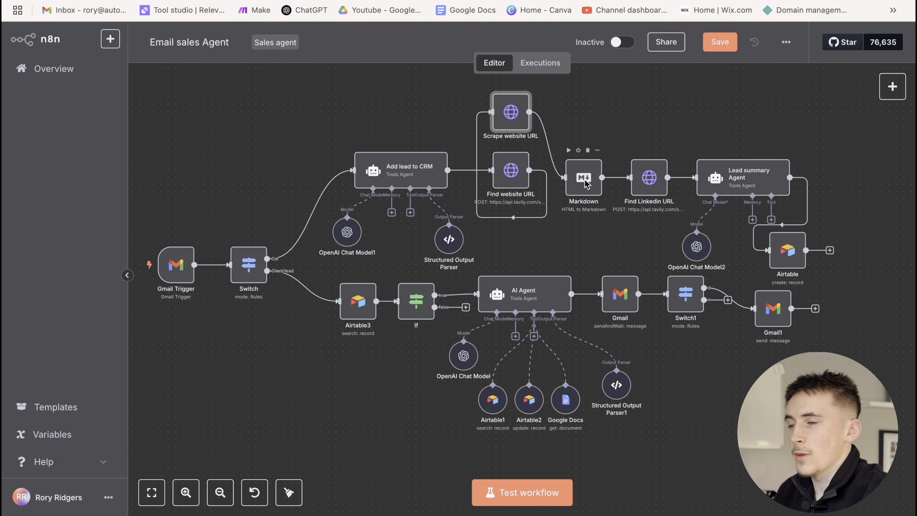
double_click(646, 184)
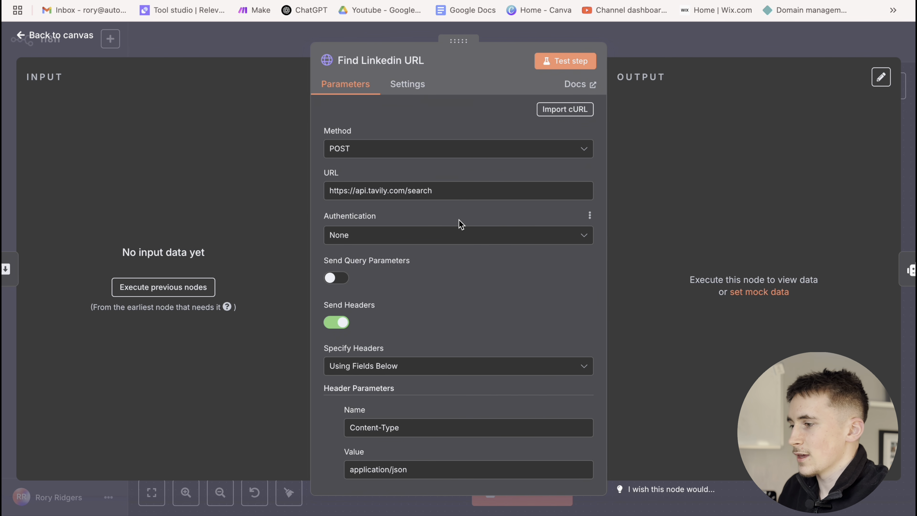
scroll(461, 224, "down", 10)
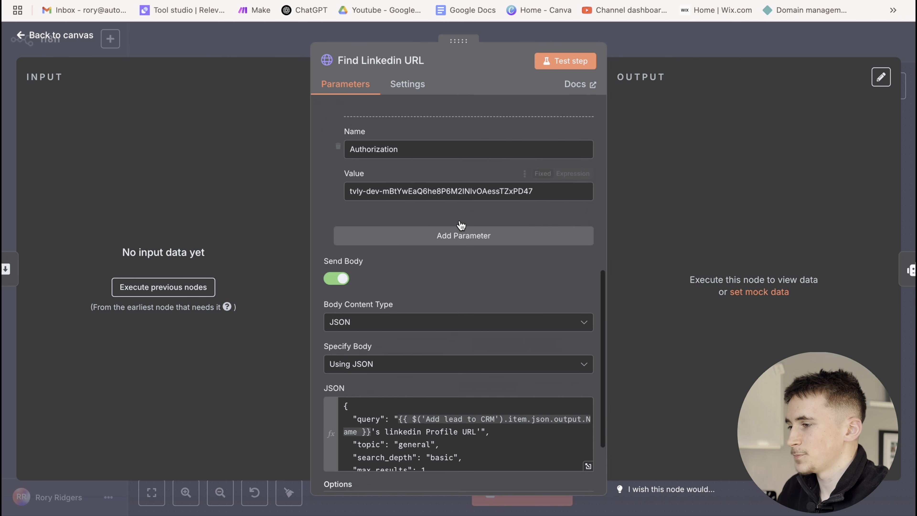
scroll(588, 365, "down", 3)
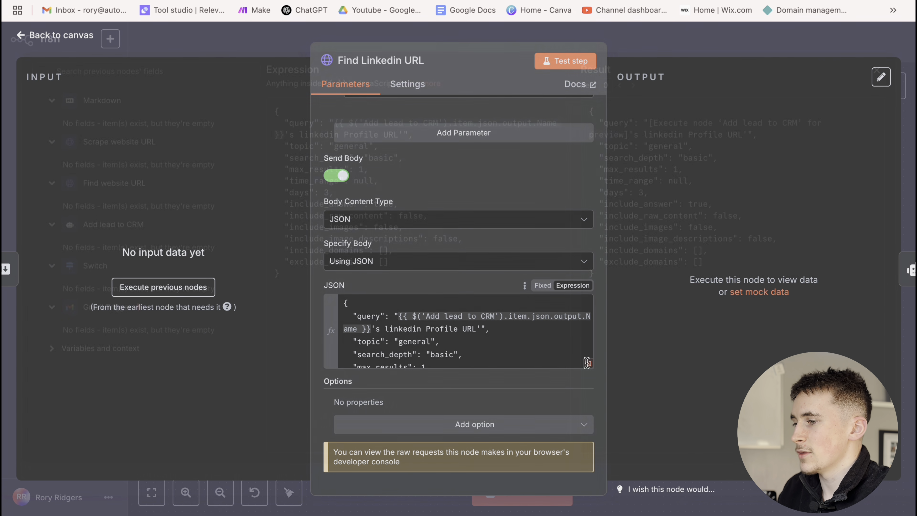
left_click(588, 363)
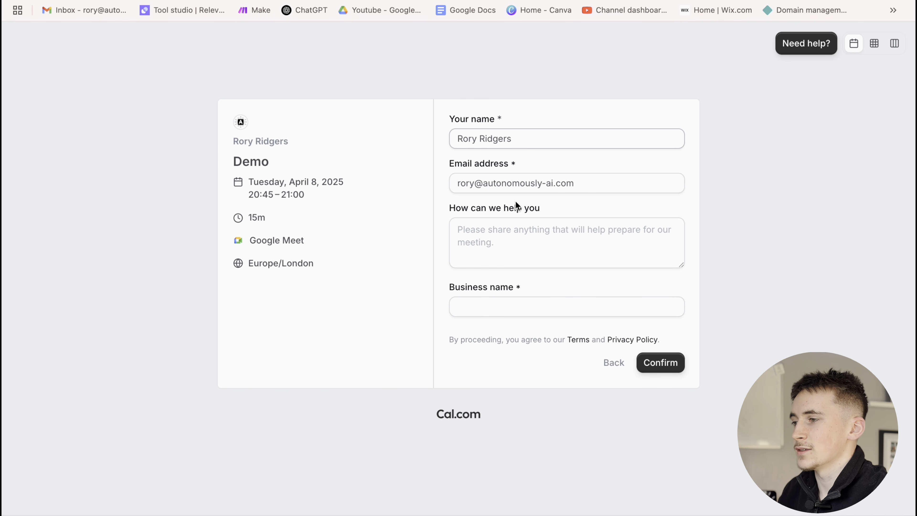
left_click(510, 288)
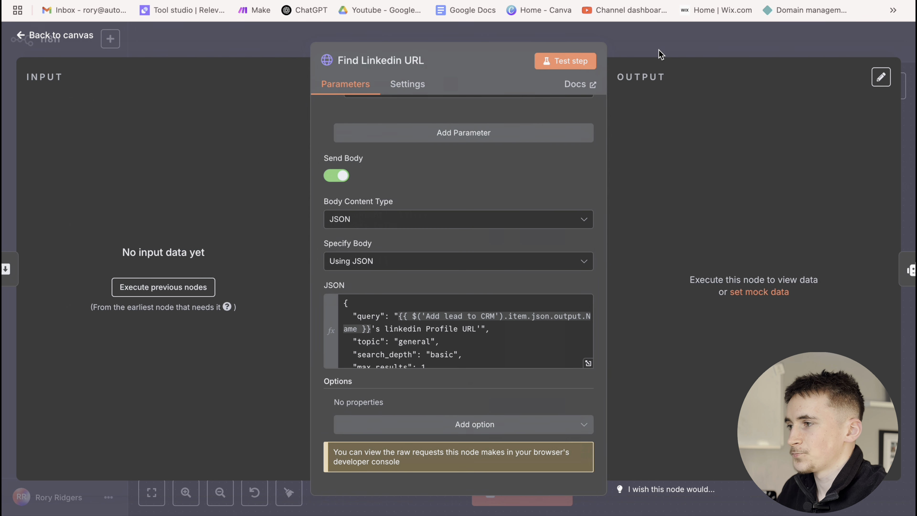
left_click(663, 55)
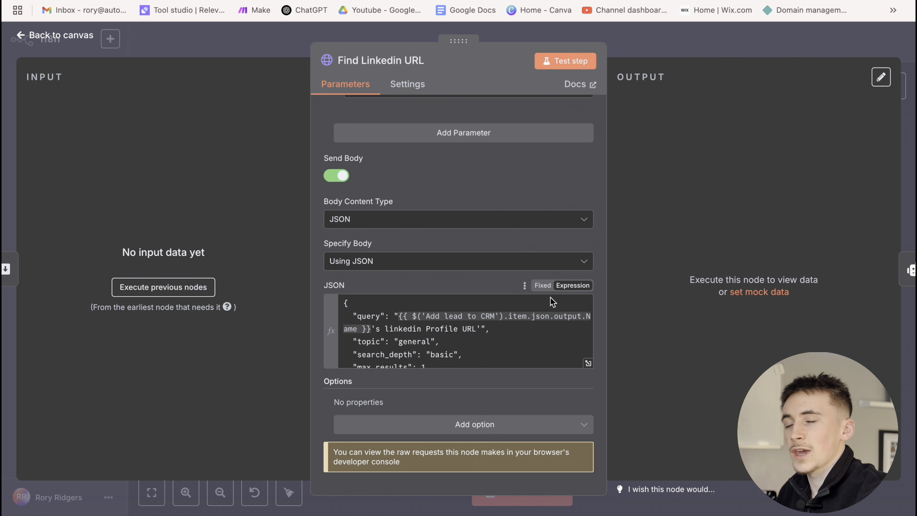
left_click(658, 35)
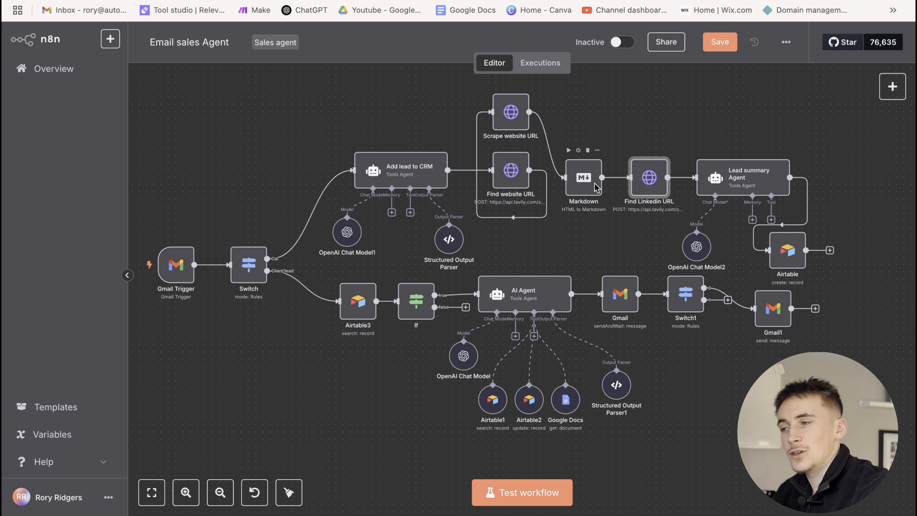
double_click(740, 177)
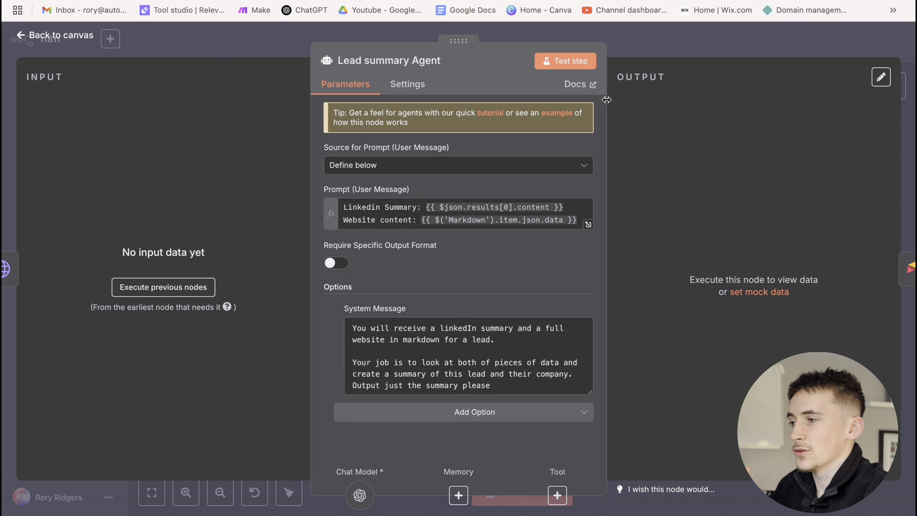
left_click(632, 49)
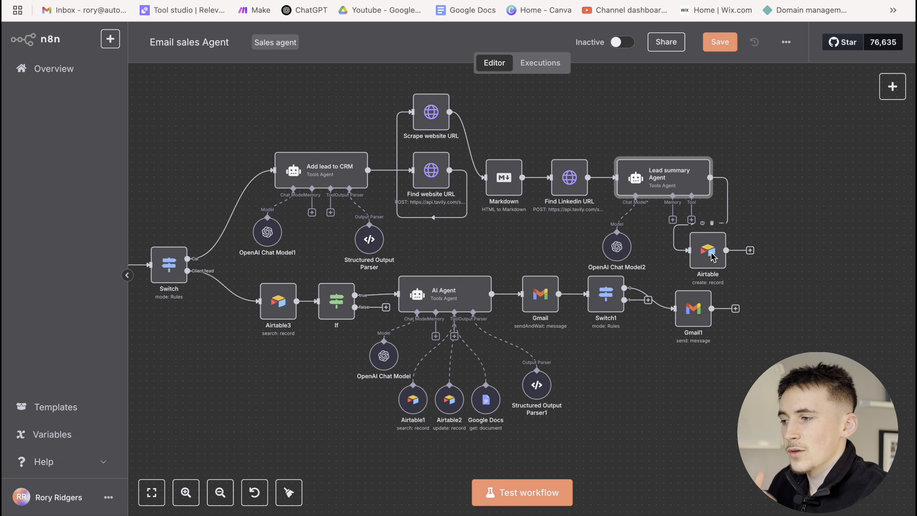
Review the Airtable node's mappings for lead details, LinkedIn URL, summary and status 'New lead'
double_click(709, 255)
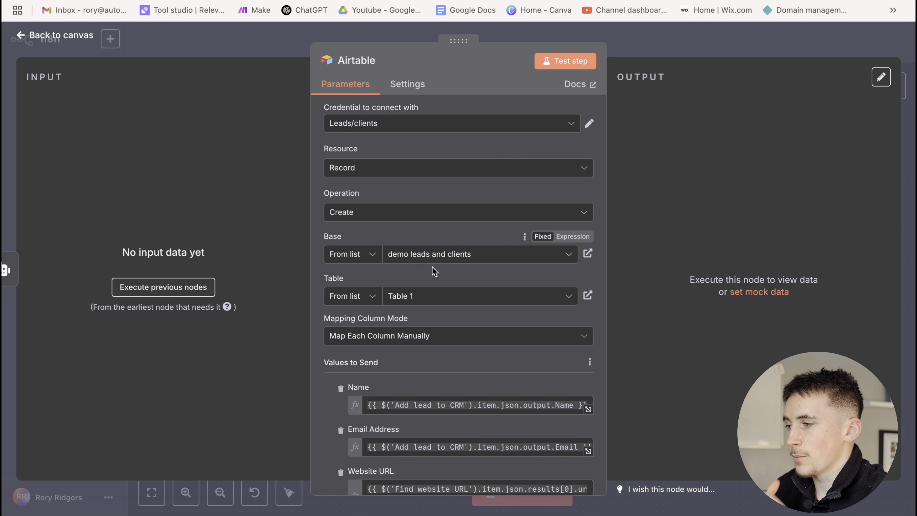
scroll(416, 262, "down", 3)
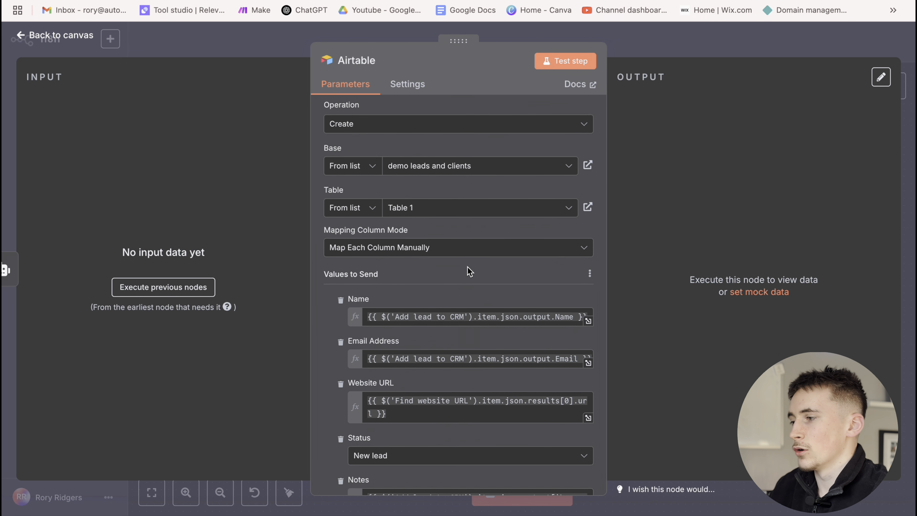
scroll(467, 268, "down", 2)
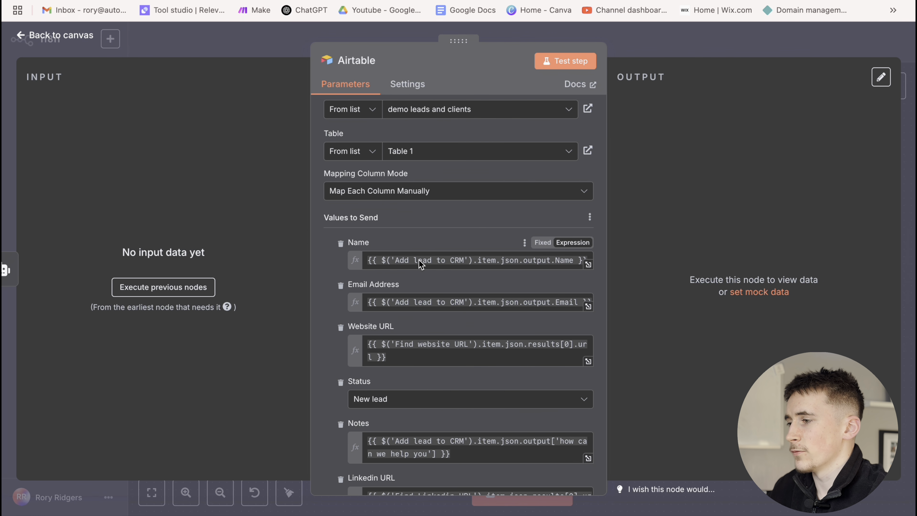
scroll(419, 260, "down", 4)
left_click(649, 57)
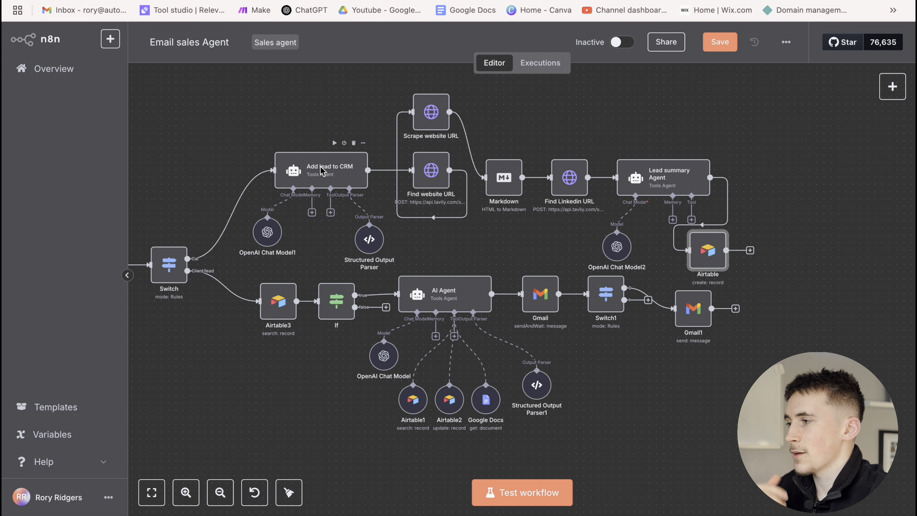
Scroll through the Lead summary Agent's settings, then close back to the canvas
double_click(645, 176)
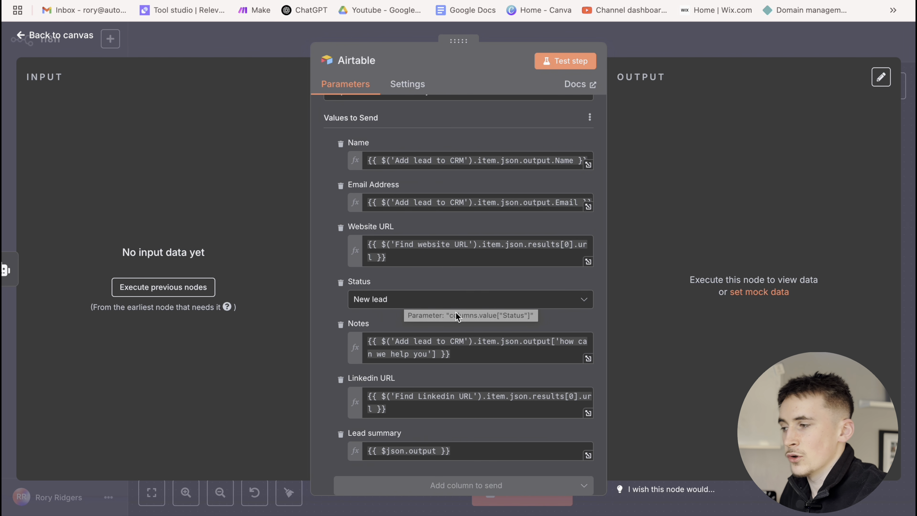
scroll(455, 312, "down", 2)
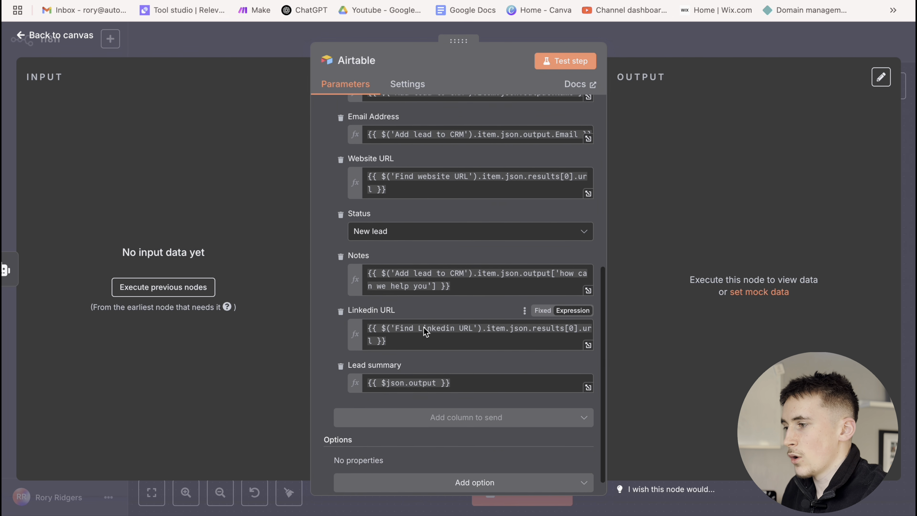
scroll(424, 343, "down", 1)
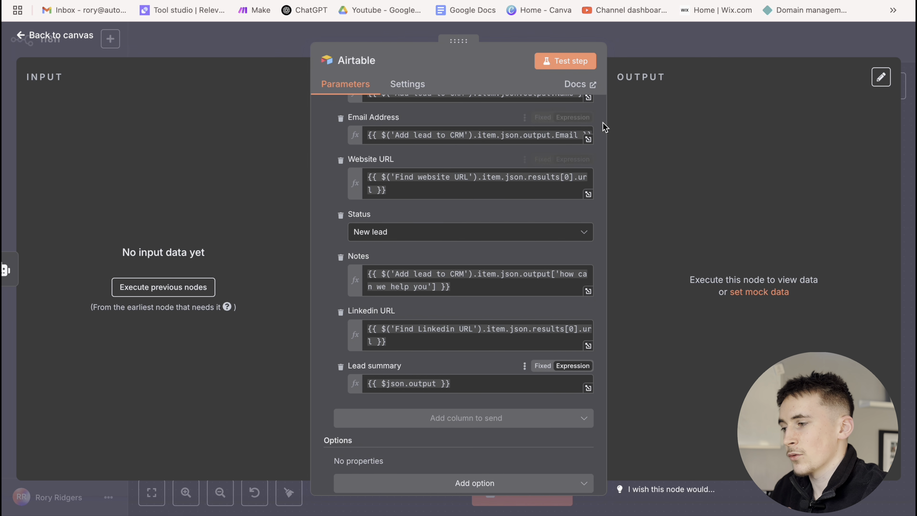
left_click(634, 51)
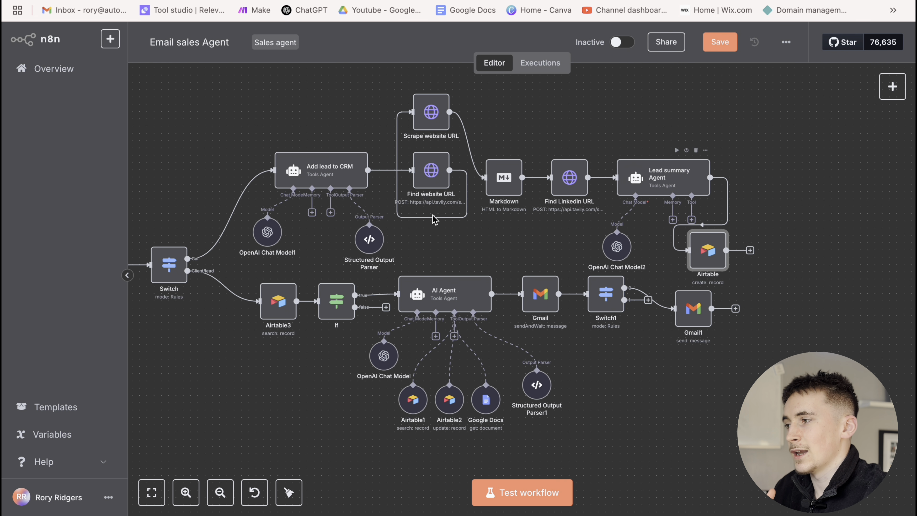
scroll(378, 249, "left", 5)
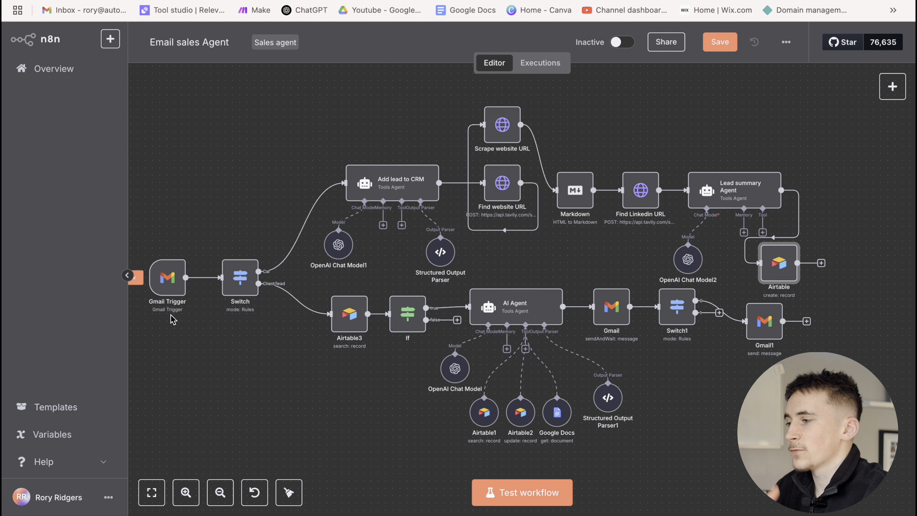
mouse_move(213, 281)
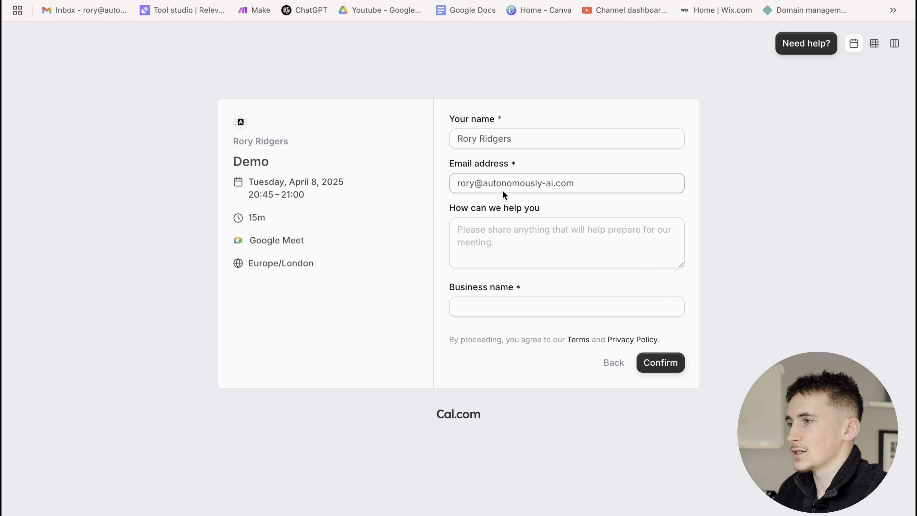
Fill the booking form with the lead's name, email, 'I want a new webso' and business Gymshark, then submit
left_click(555, 141)
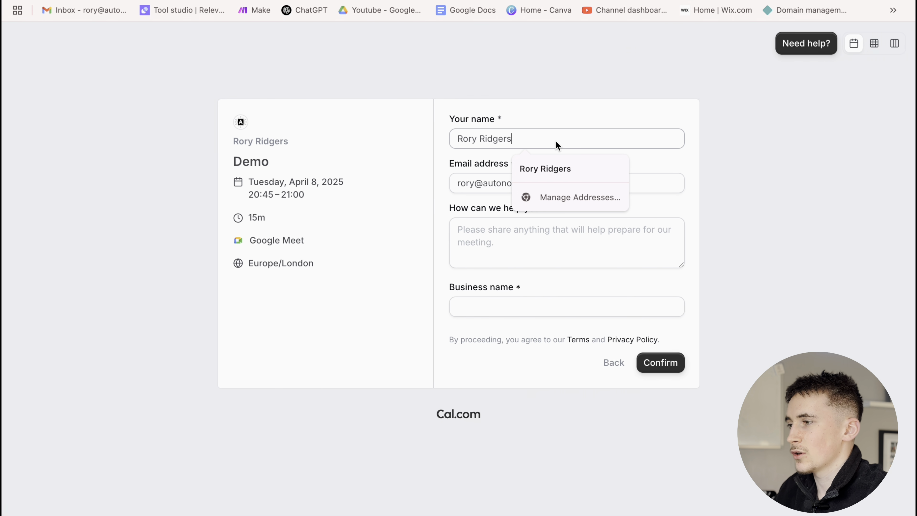
key("alt+shift+Left")
key("alt+shift+Left")
type("Ben Francis")
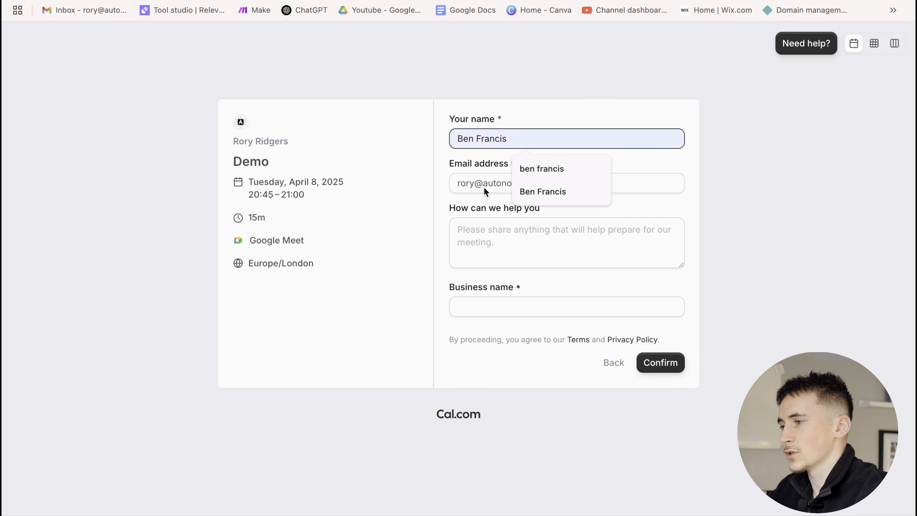
left_click(453, 183)
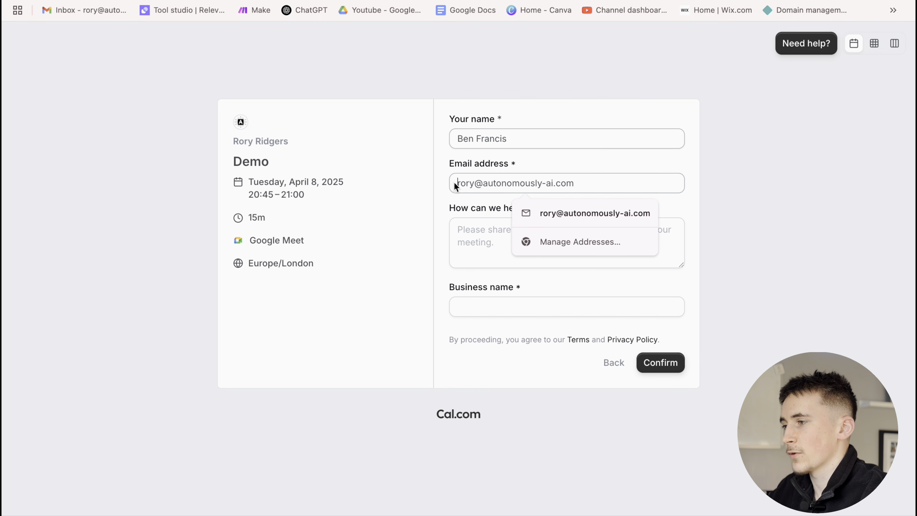
left_click_drag(487, 185, 478, 185)
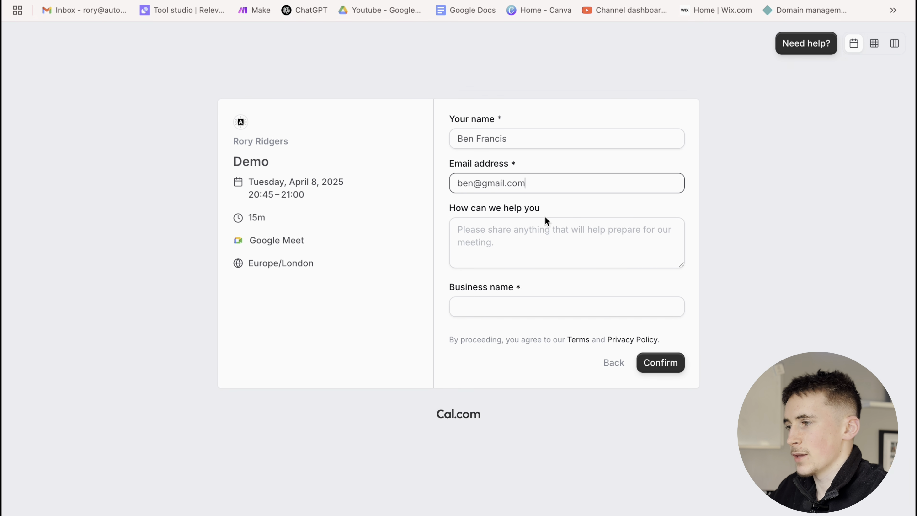
left_click(471, 231)
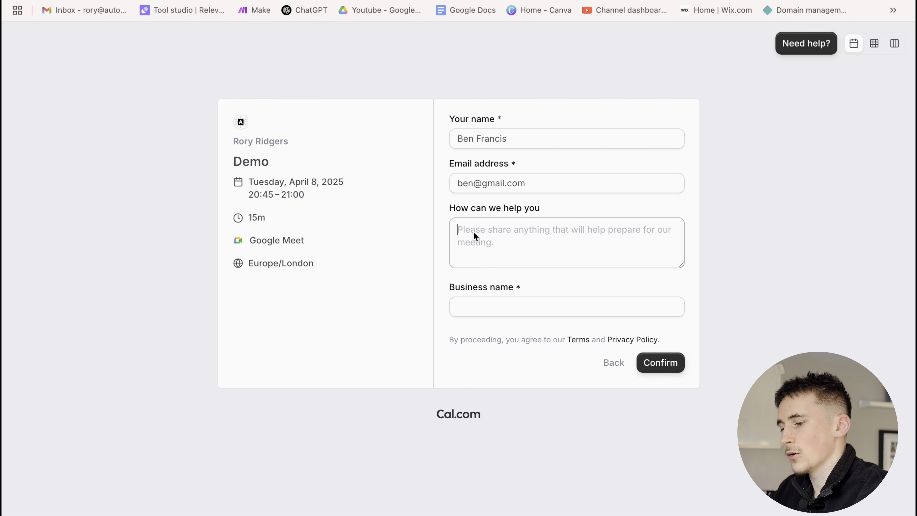
type("H")
key("BackSpace")
type("I want")
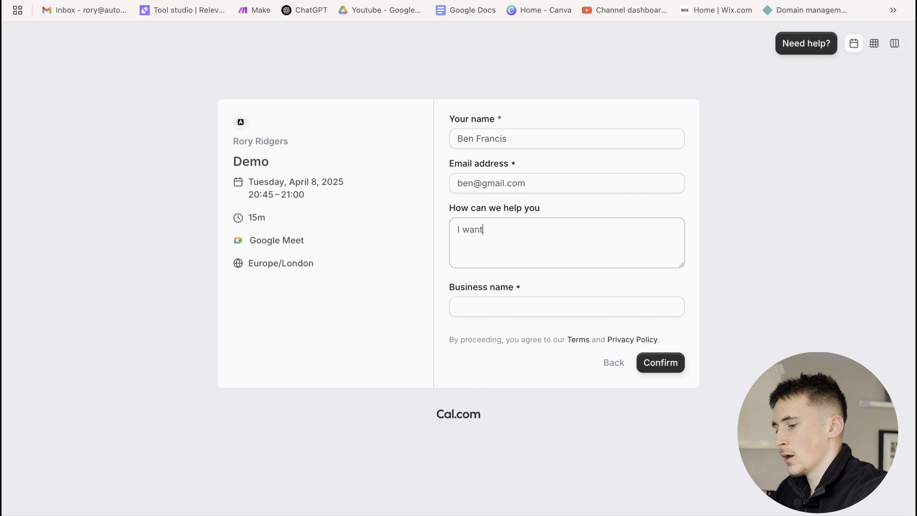
type(" a new websote")
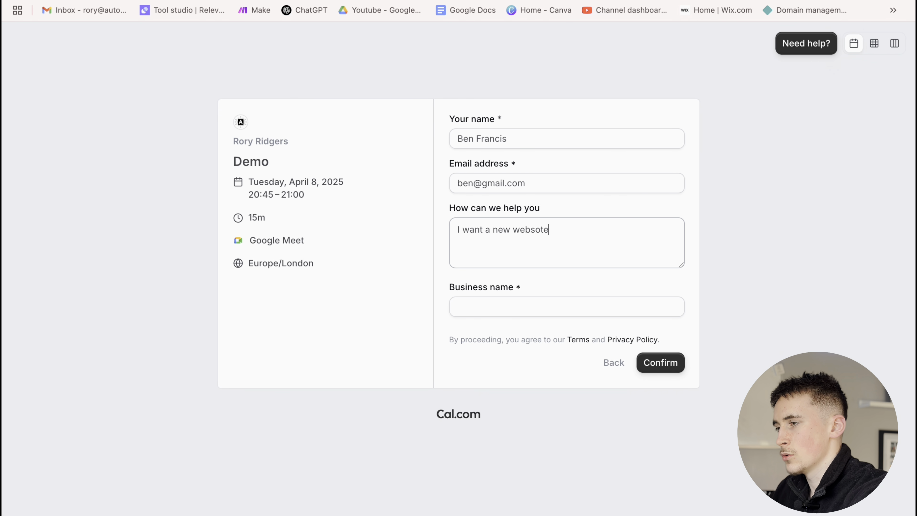
left_click(476, 305)
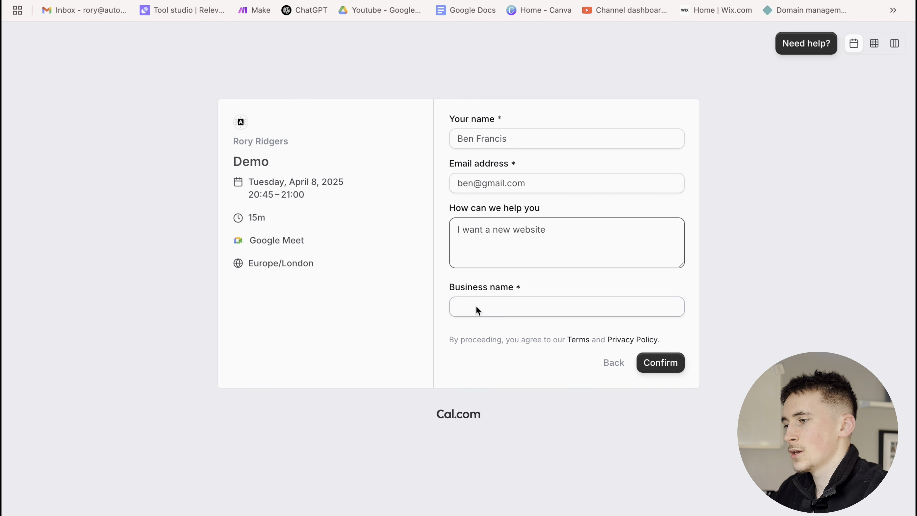
left_click(549, 342)
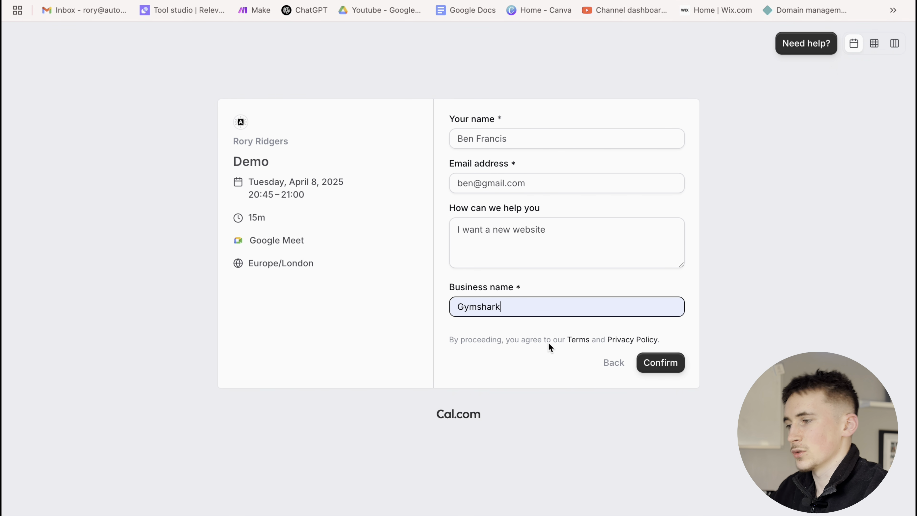
left_click(660, 362)
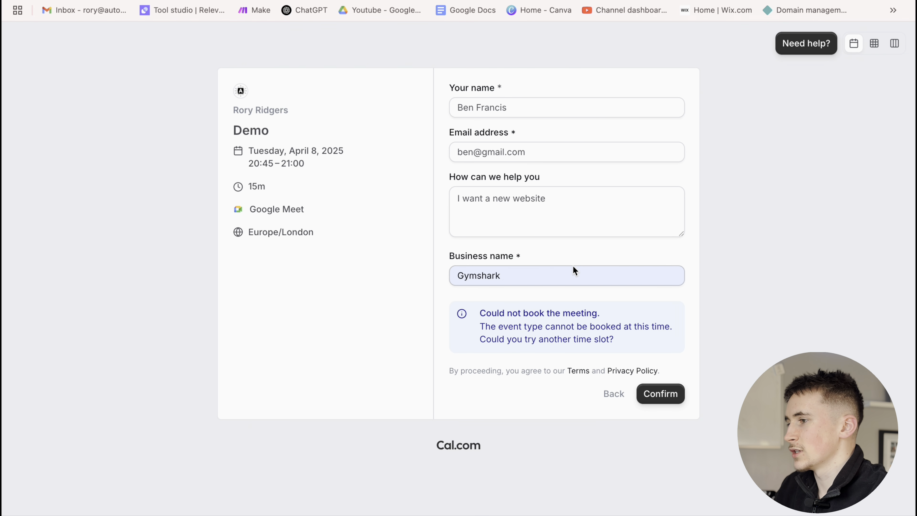
Go back, choose the 21:00 slot on April 8, and re-enter the lead's full name
left_click(613, 393)
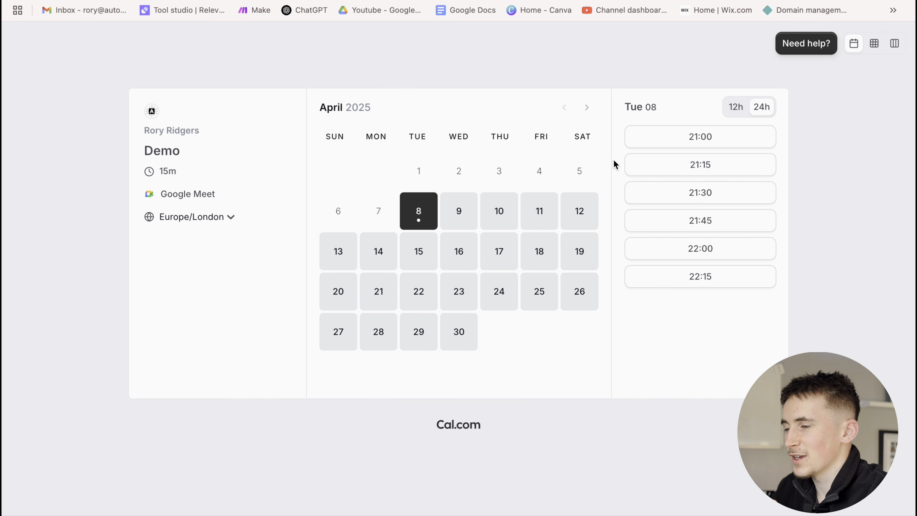
left_click(679, 137)
triple_click(518, 138)
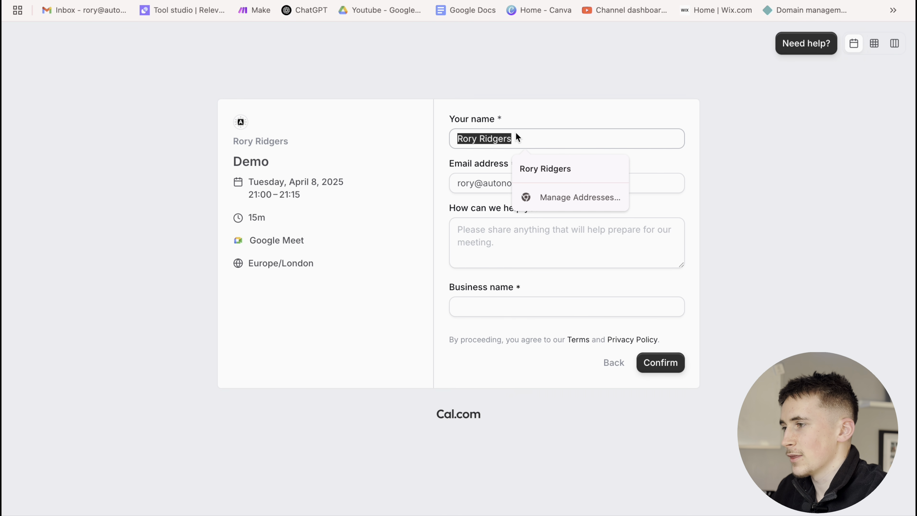
type("B")
key("BackSpace")
type("Ben")
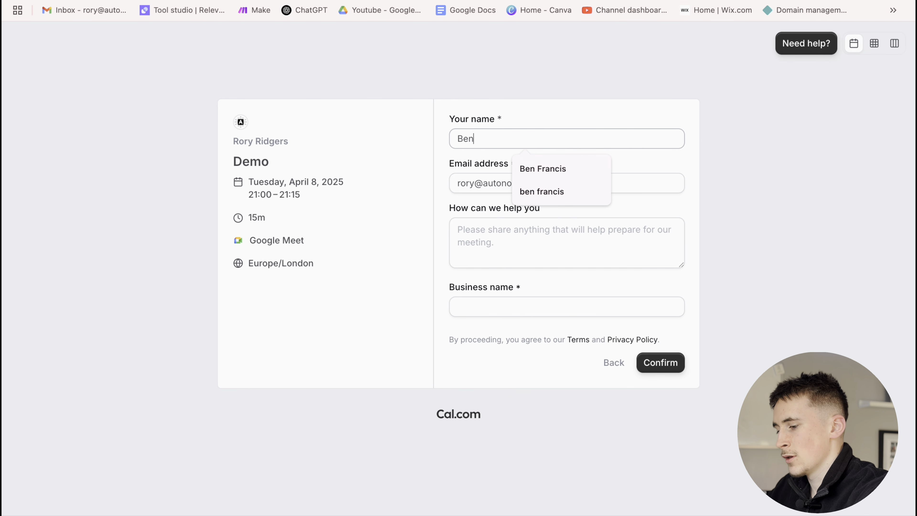
type(" Francis")
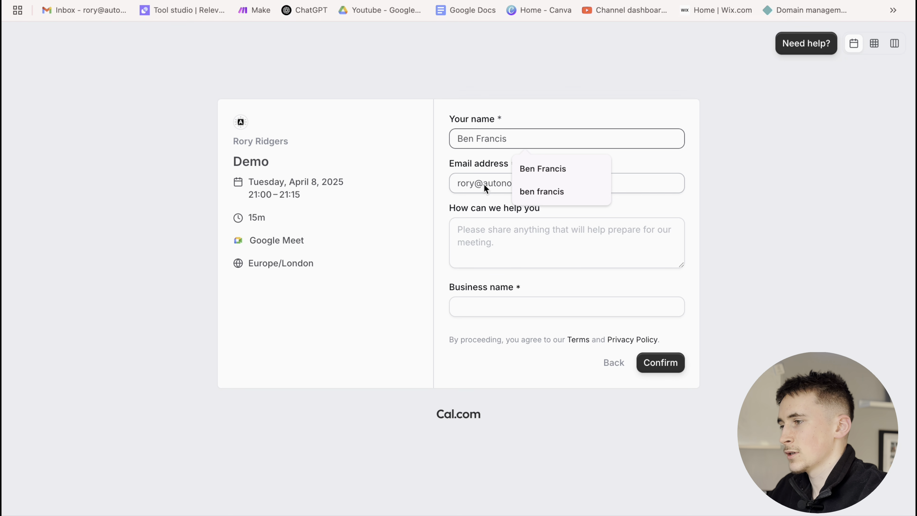
Refill the test email, 'I want a new w' help text and Gymshark business name, then confirm
double_click(485, 184)
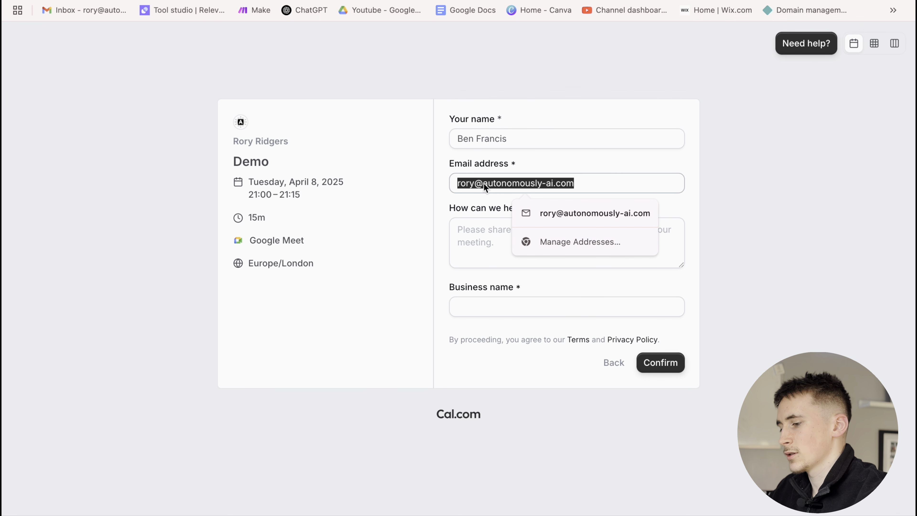
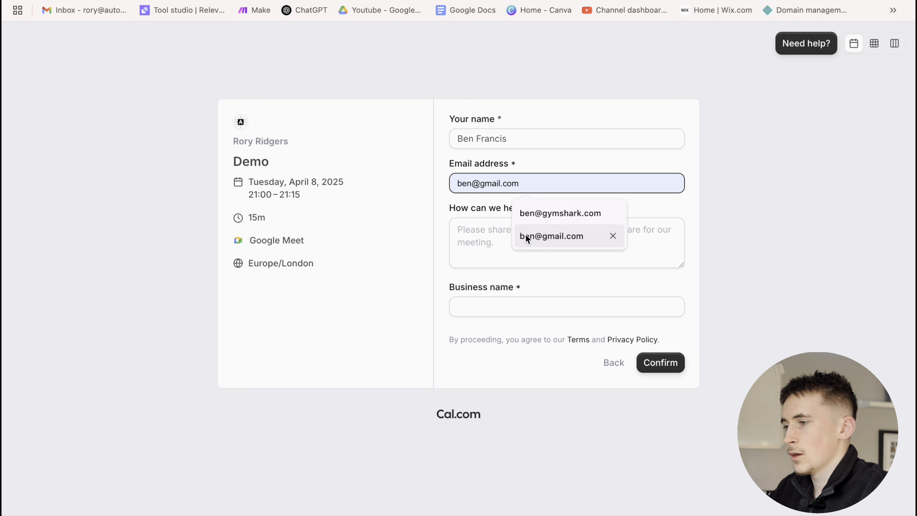
left_click(525, 234)
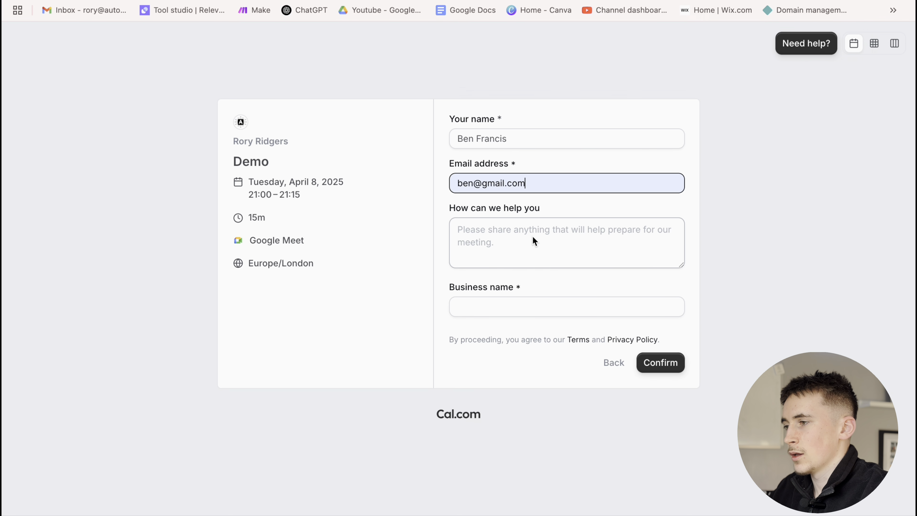
left_click(518, 234)
type("I want ")
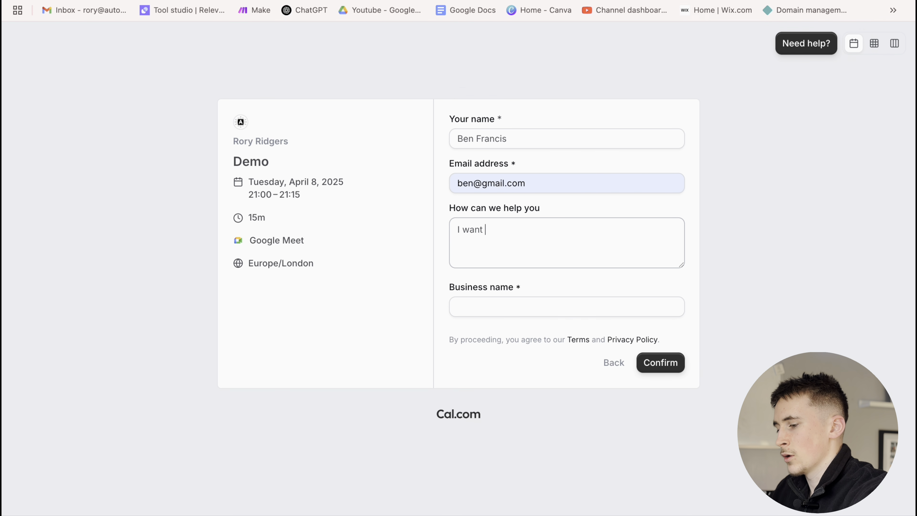
type("a new website")
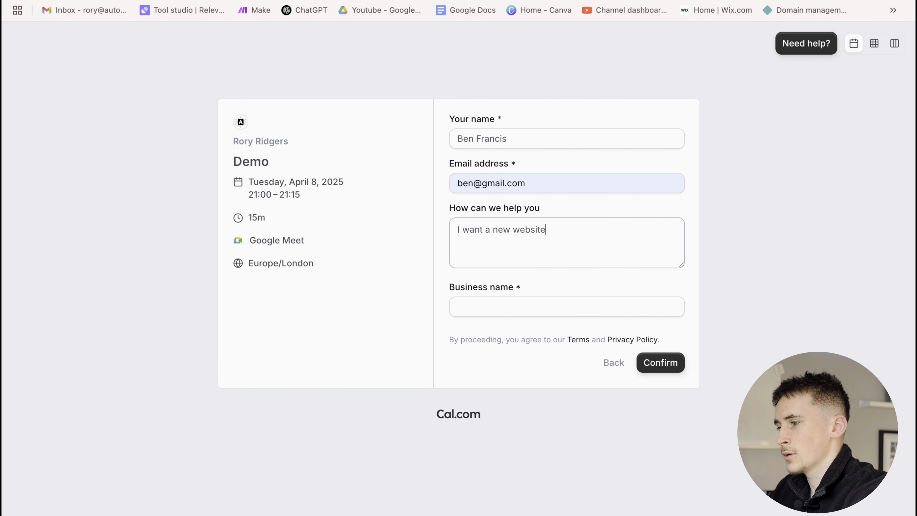
left_click(506, 308)
left_click(534, 335)
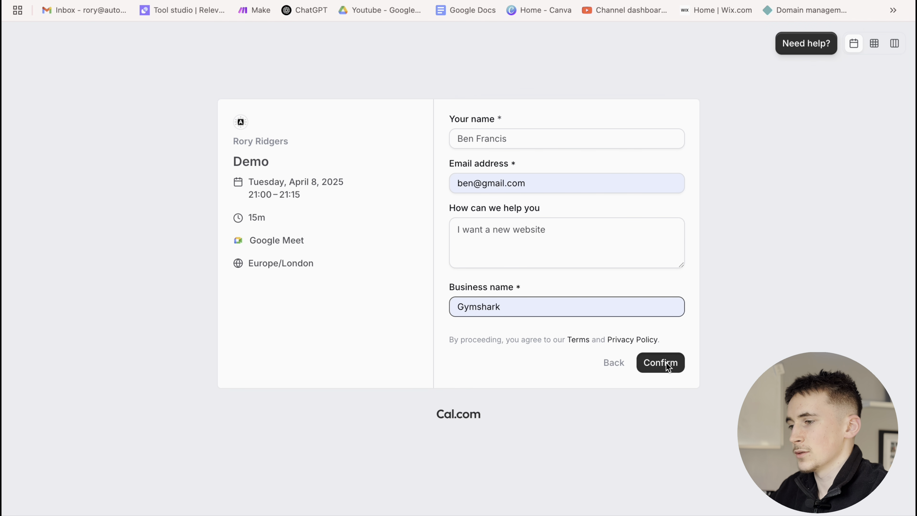
left_click(667, 366)
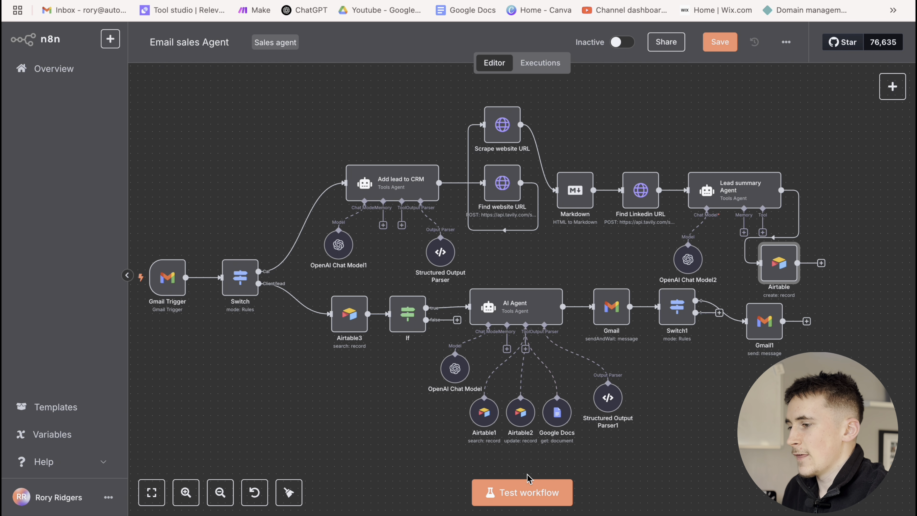
Test-run the Email sales Agent workflow to process the new Gymshark booking
left_click(506, 492)
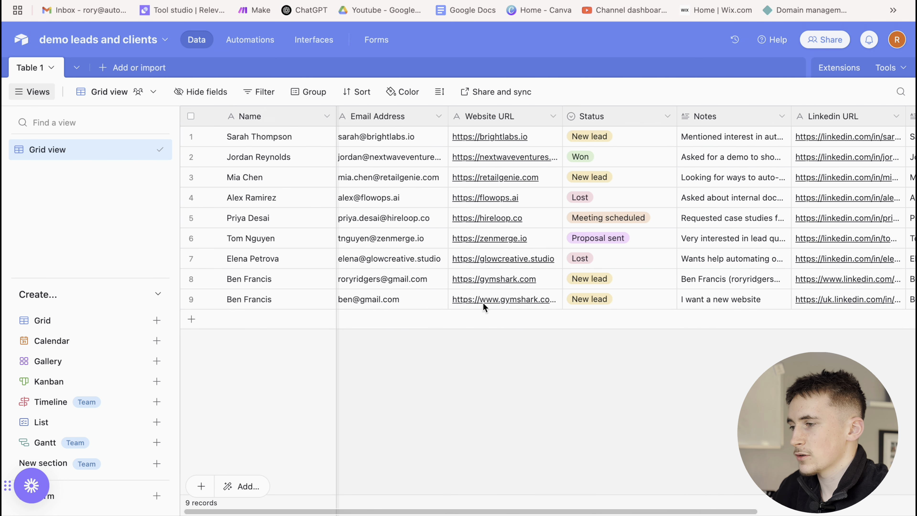
Scroll across the Airtable leads grid, then switch back to the n8n workflow
scroll(482, 301, "right", 3)
scroll(512, 303, "right", 4)
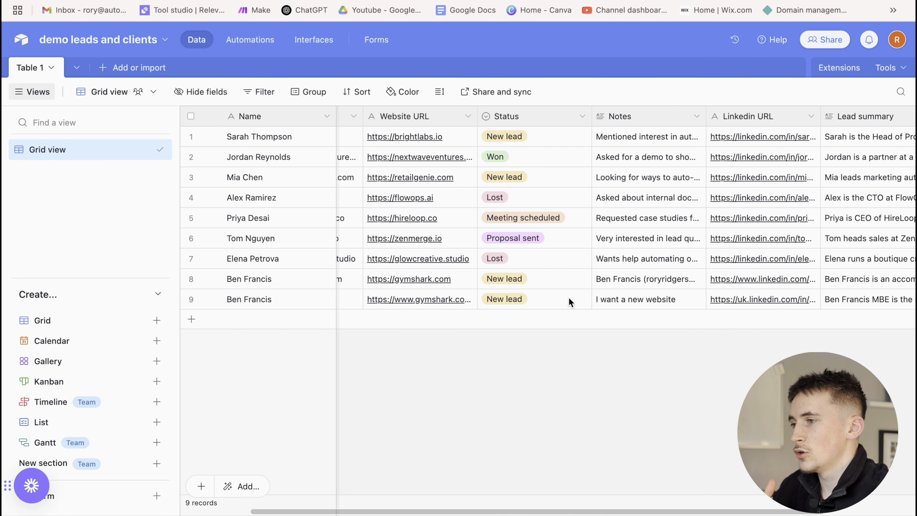
scroll(601, 299, "right", 1)
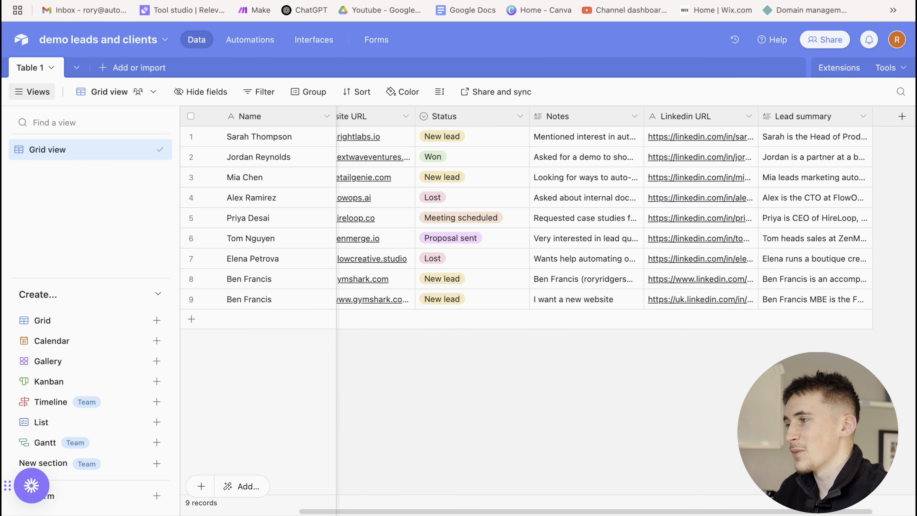
key("ctrl+Tab")
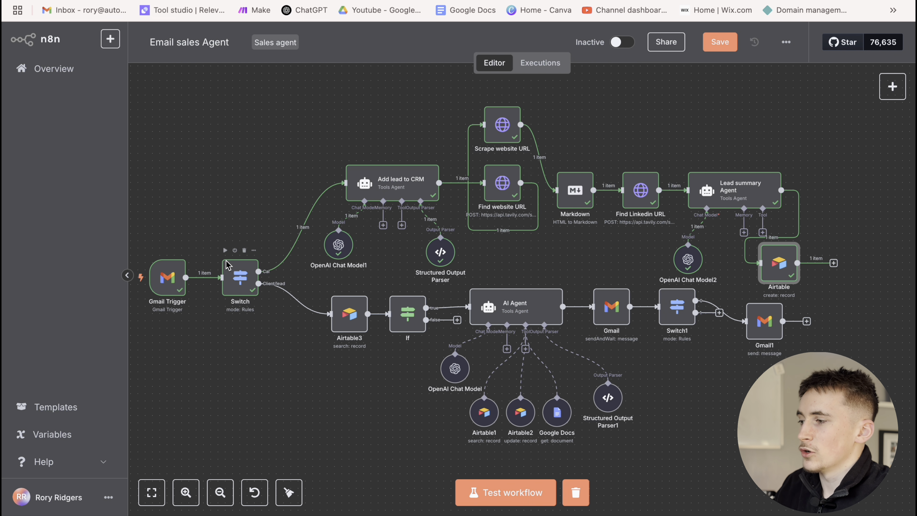
mouse_move(300, 306)
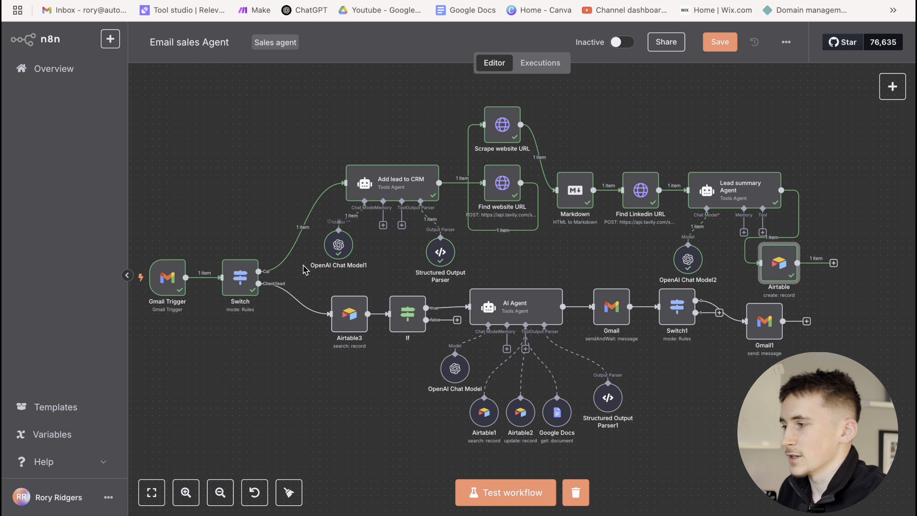
double_click(240, 278)
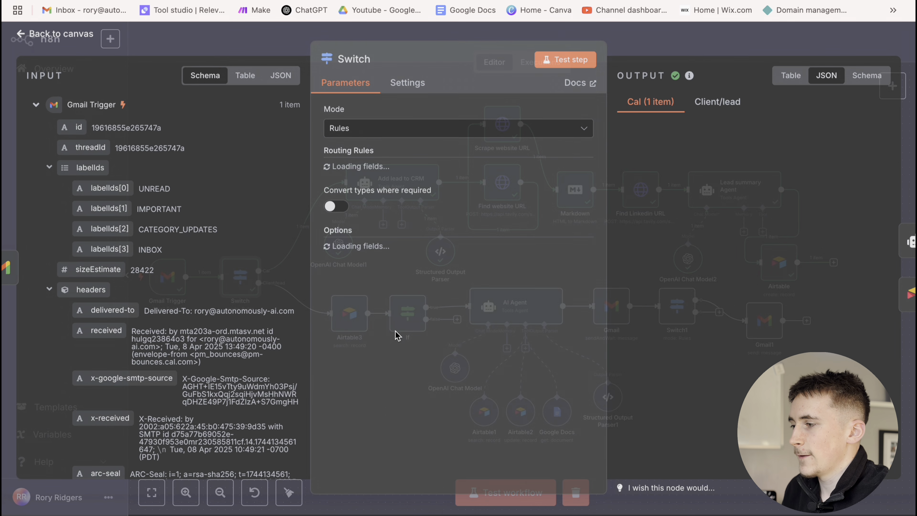
scroll(416, 275, "down", 2)
key("Escape")
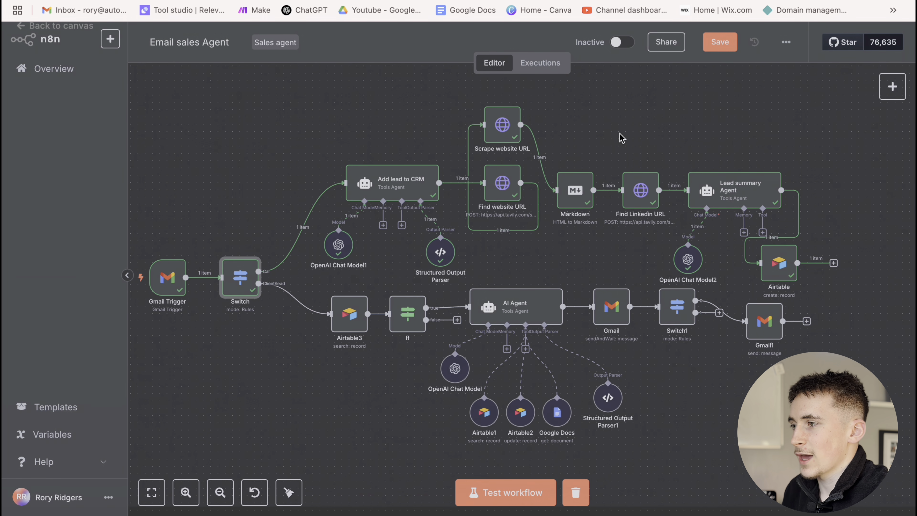
double_click(346, 312)
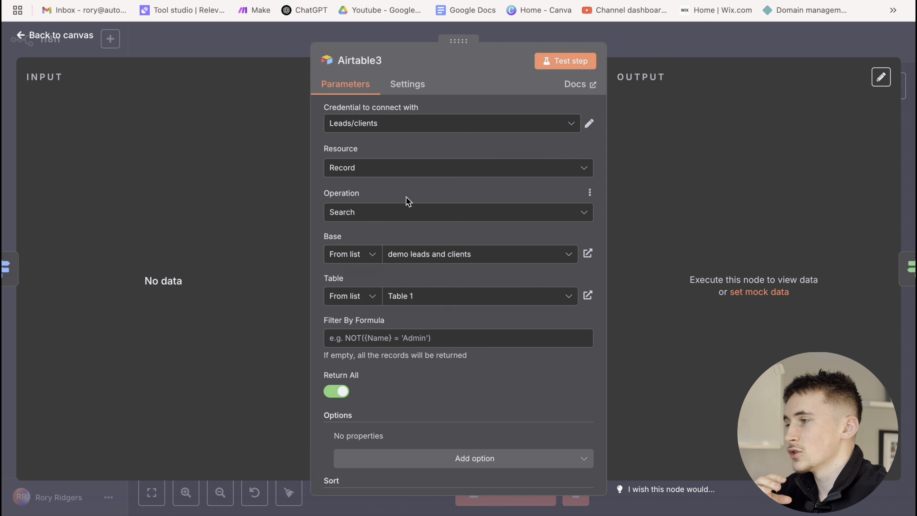
key("ctrl+Tab")
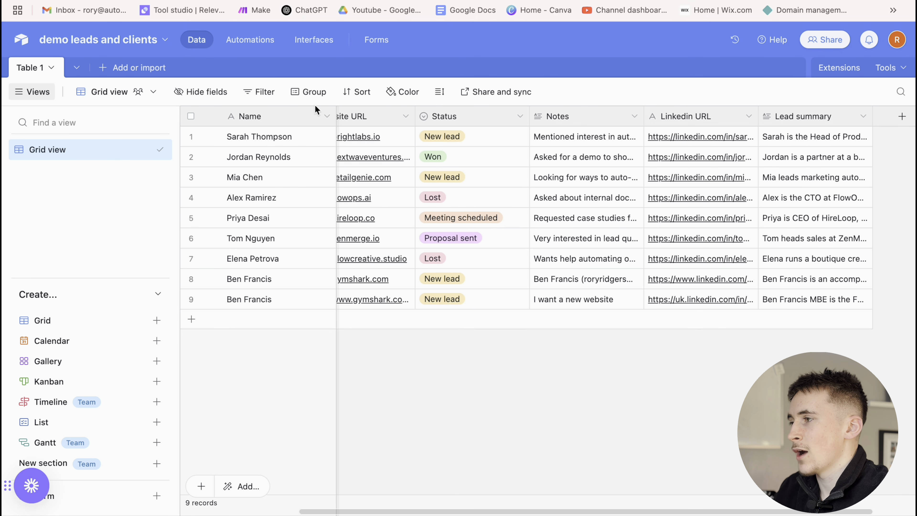
key("ctrl+shift+Tab")
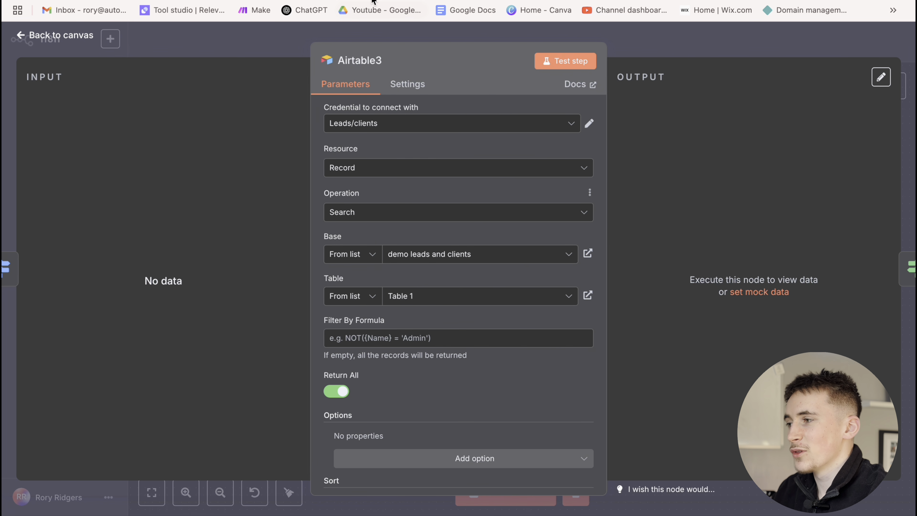
key("ctrl+Tab")
key("ctrl+shift+Tab")
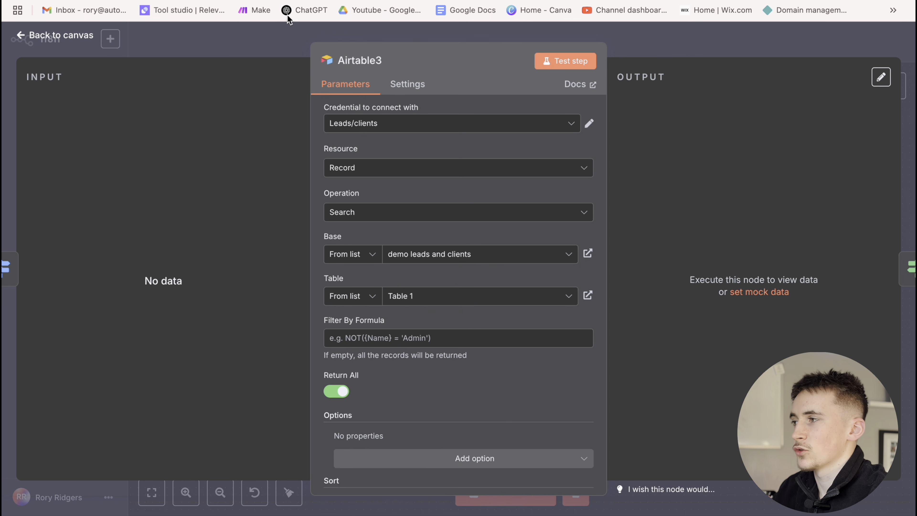
left_click(665, 46)
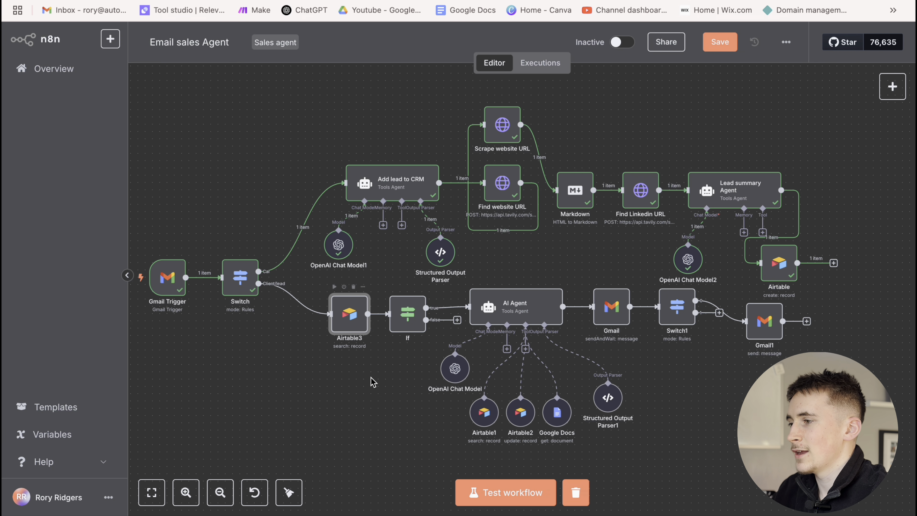
double_click(406, 312)
left_click(304, 152)
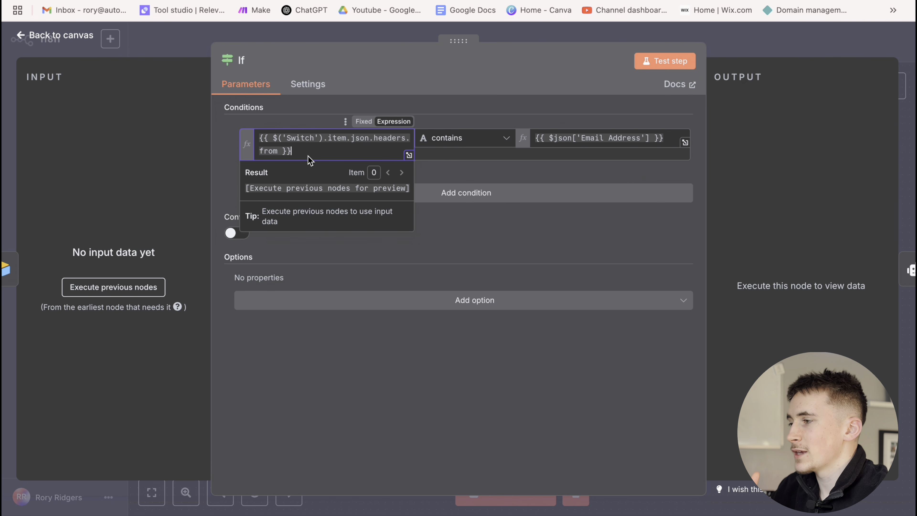
left_click(754, 46)
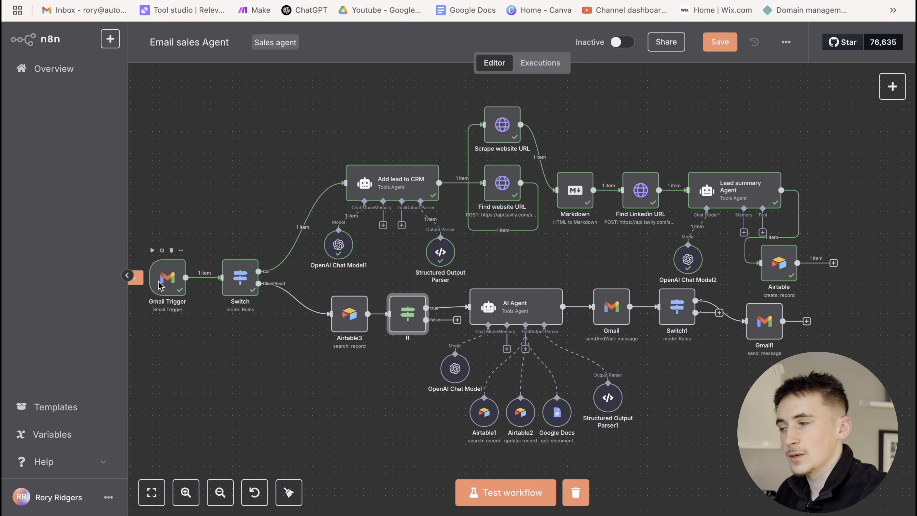
double_click(406, 312)
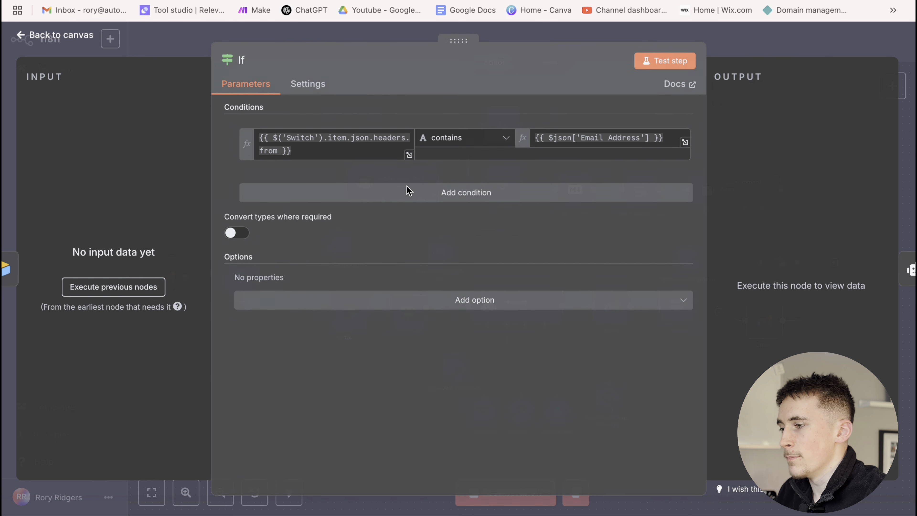
left_click(325, 155)
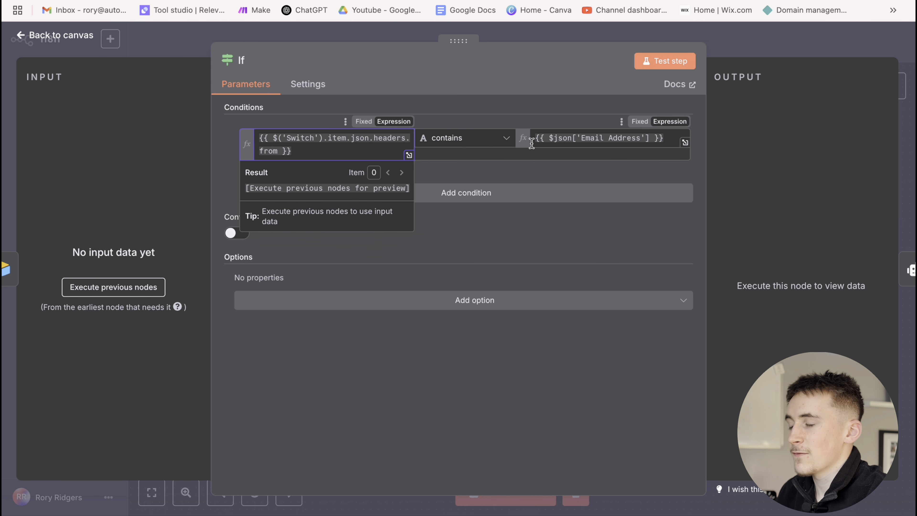
left_click(666, 145)
key("Escape")
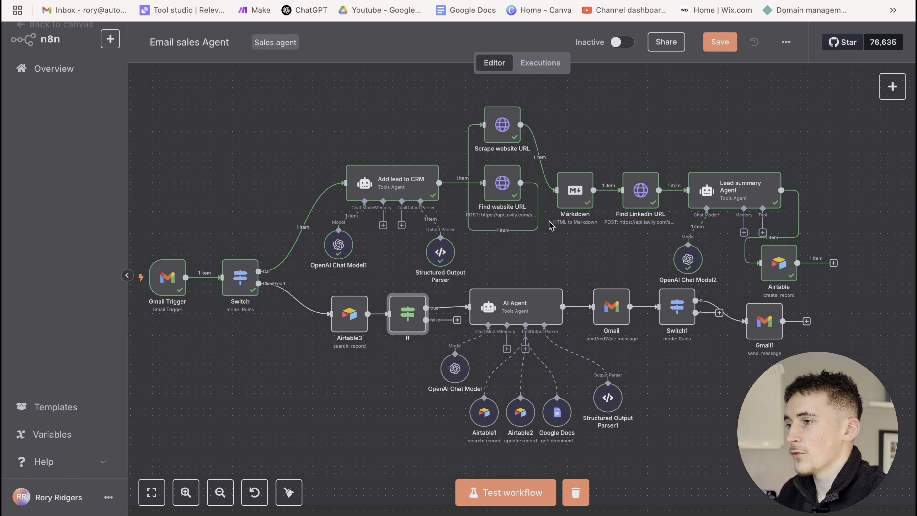
double_click(411, 319)
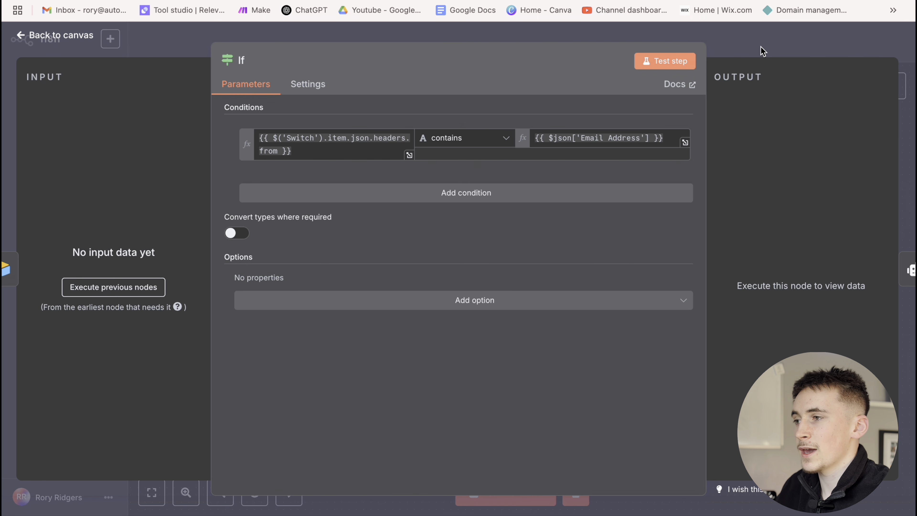
key("Escape")
mouse_move(456, 317)
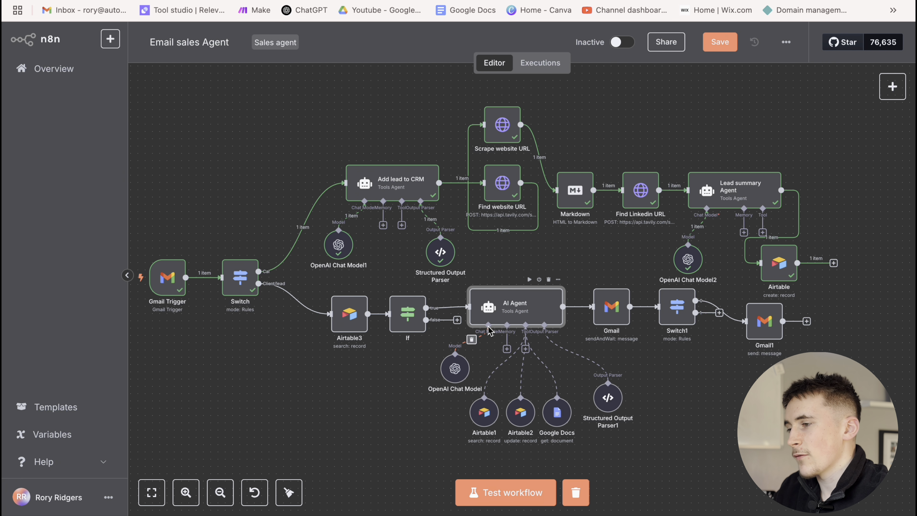
Briefly open and close the OpenAI Chat Model settings
scroll(445, 376, "up", 1)
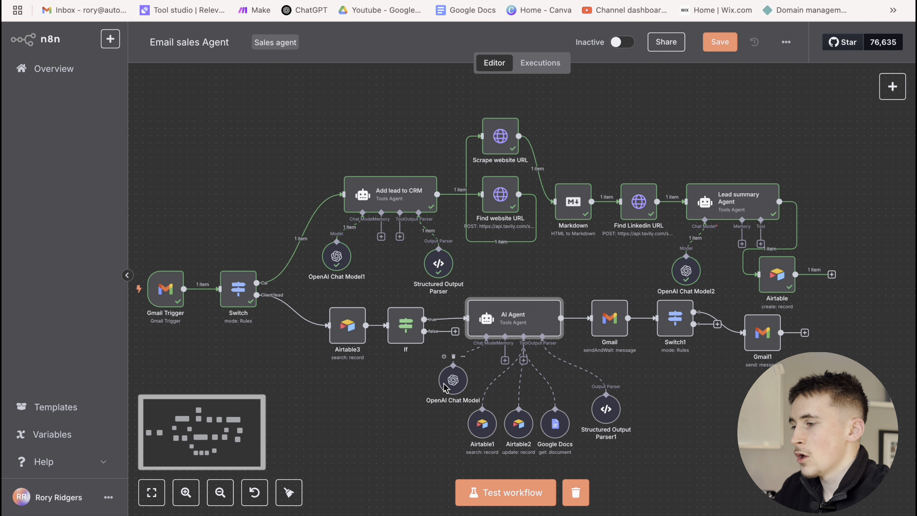
double_click(449, 377)
left_click(649, 41)
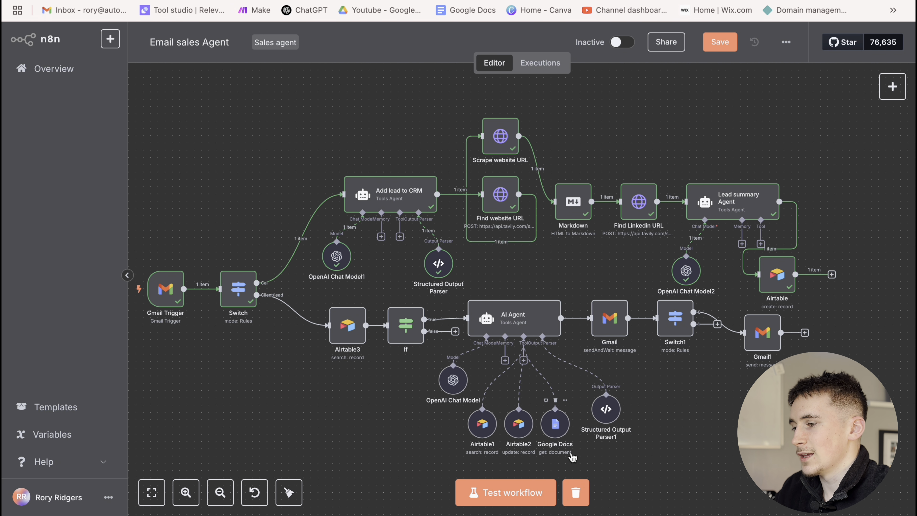
Open the Google Docs tool node and select its whole document URL
scroll(450, 431, "down", 2)
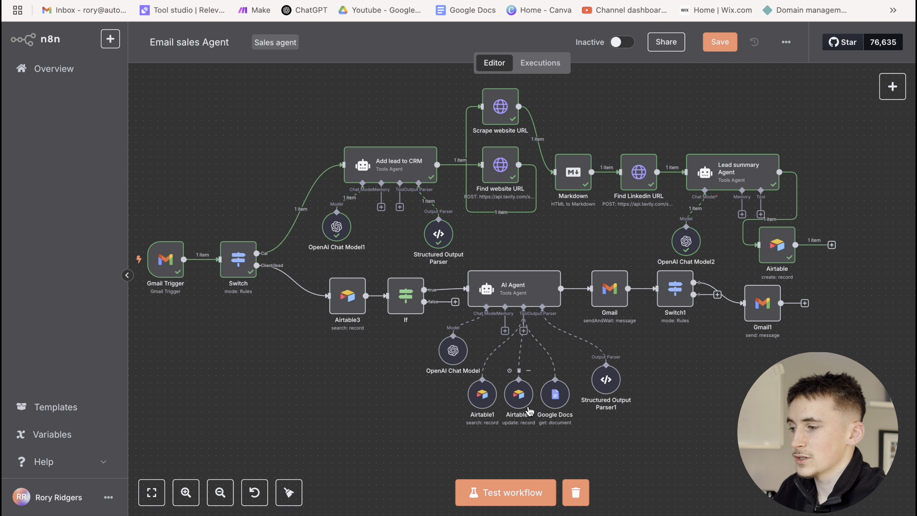
double_click(555, 394)
triple_click(435, 301)
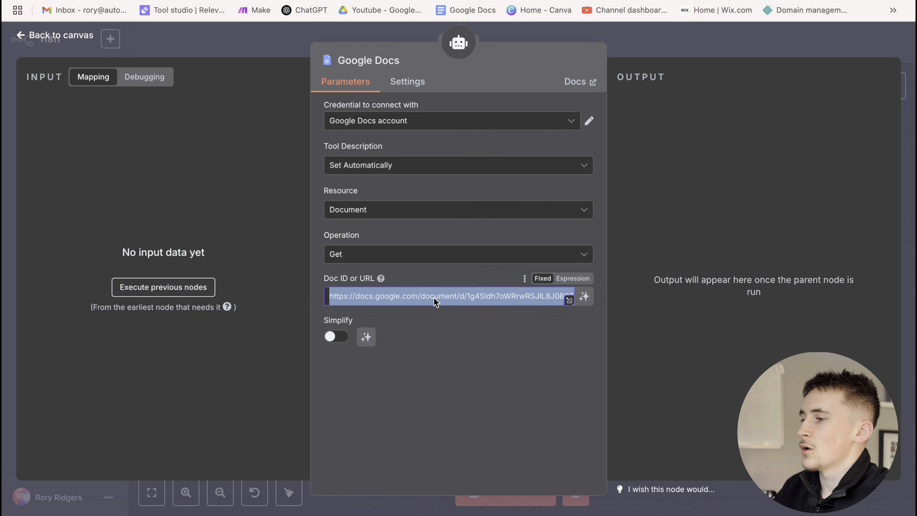
Load the copied knowledge base document URL in a new browser tab
key("super+c")
key("super+t")
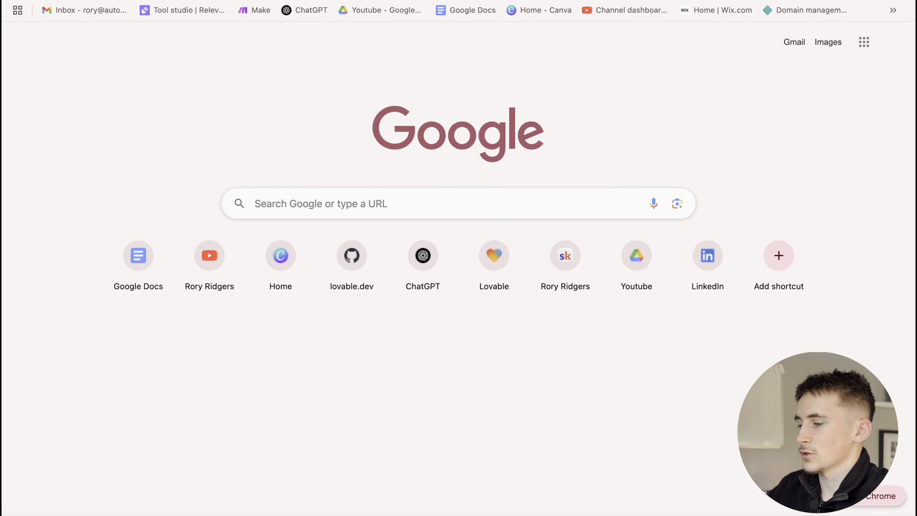
key("super+v")
key("Return")
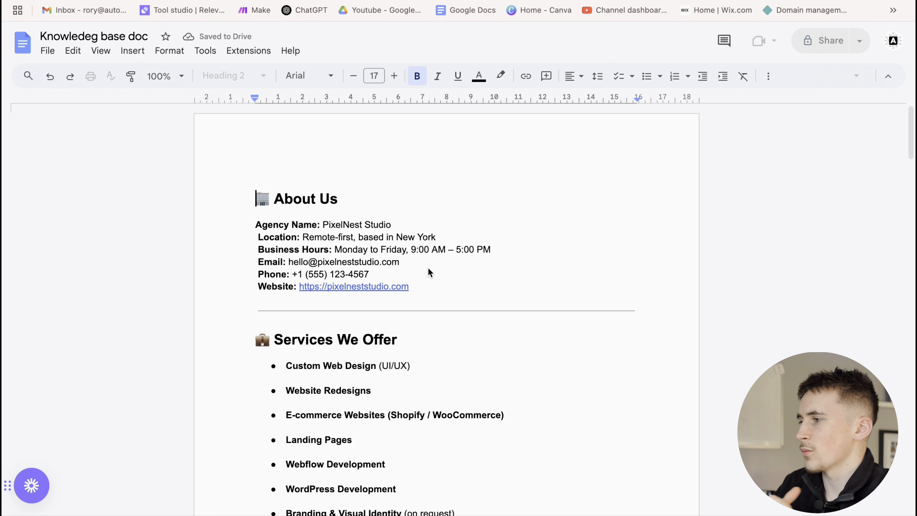
Scroll through the knowledge base covering pricing, timelines, revisions and communication
scroll(349, 222, "down", 2)
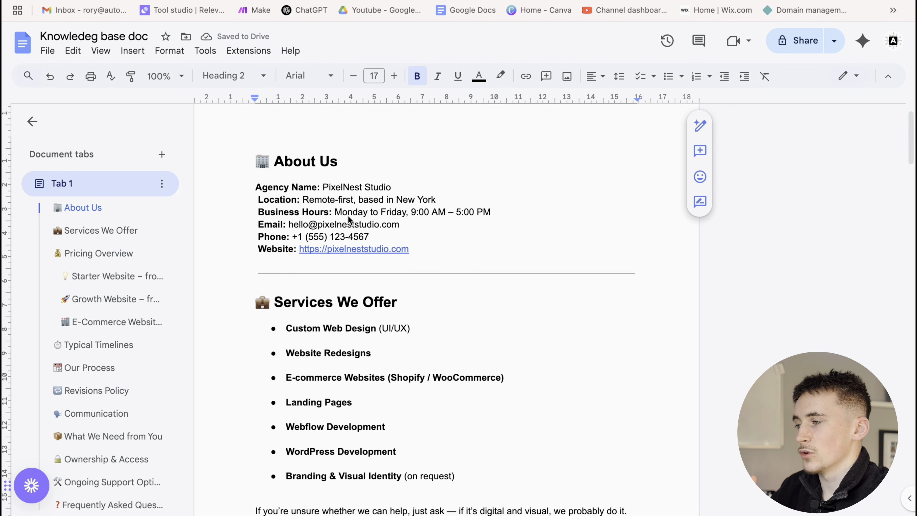
scroll(459, 234, "down", 2)
scroll(399, 297, "down", 10)
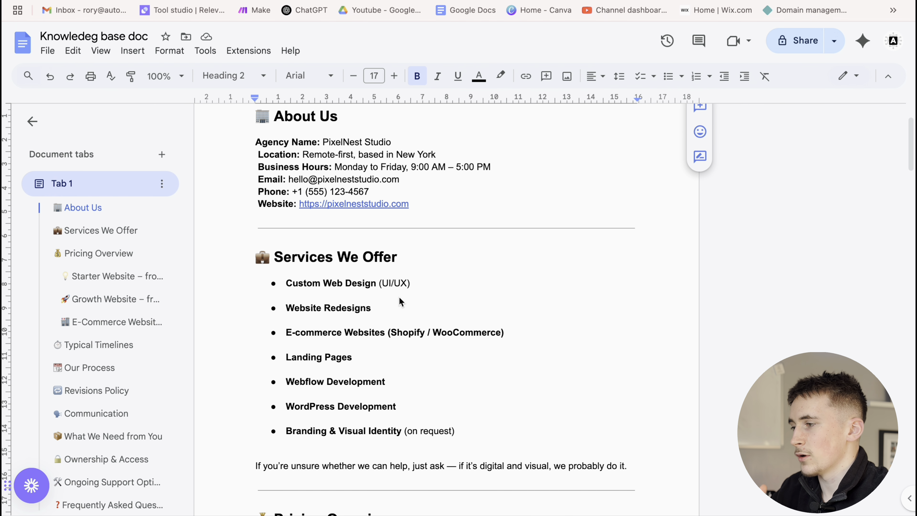
scroll(366, 288, "down", 10)
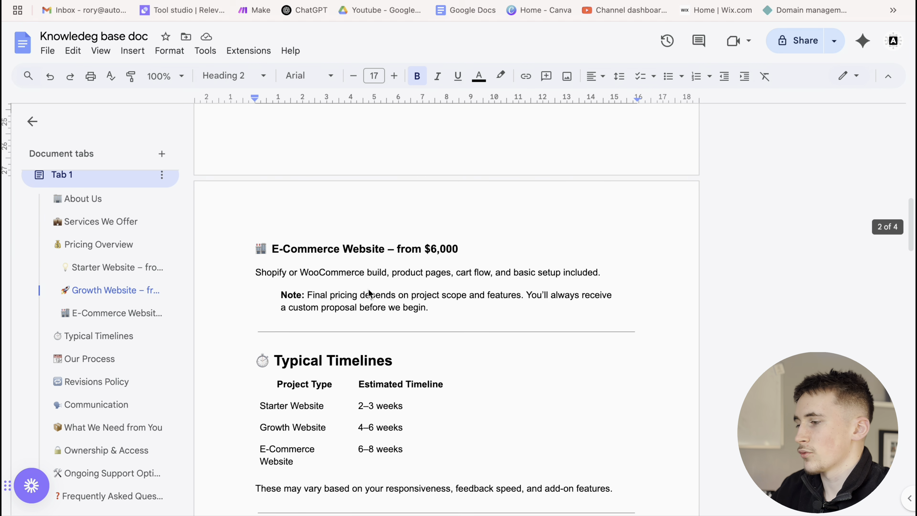
scroll(425, 270, "down", 5)
scroll(413, 270, "down", 9)
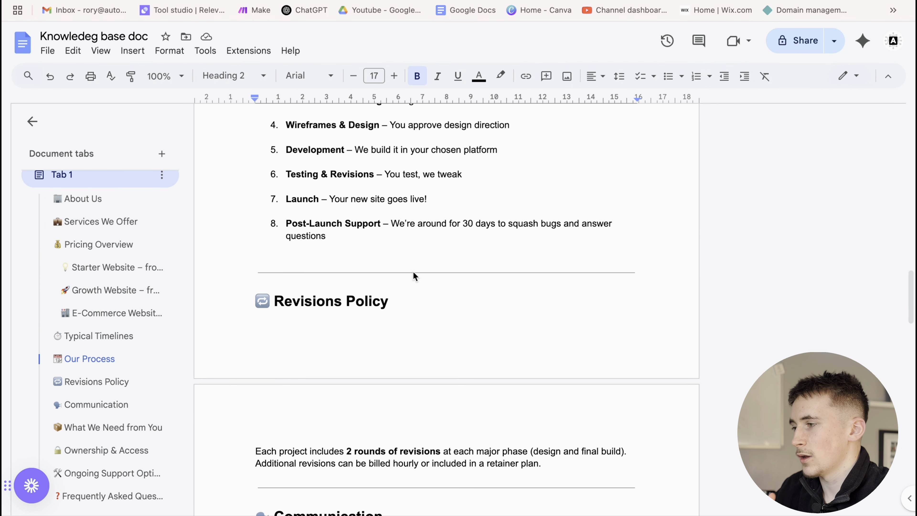
scroll(412, 272, "down", 2)
scroll(414, 273, "down", 2)
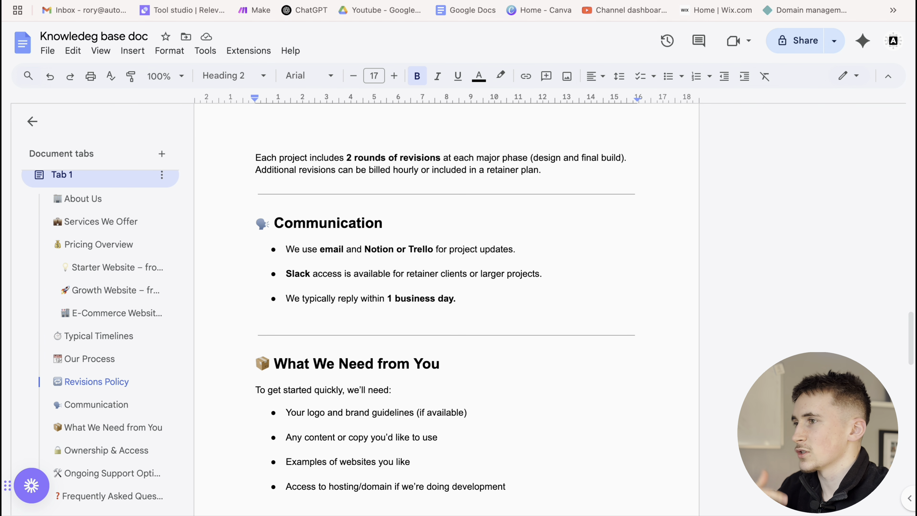
Return to n8n and close the Google Docs node settings
key("ctrl+shift+Tab")
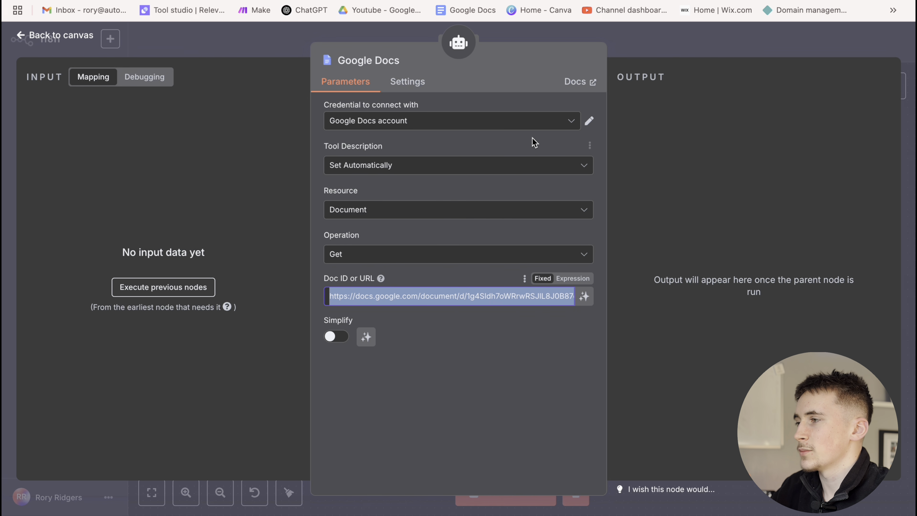
left_click(535, 59)
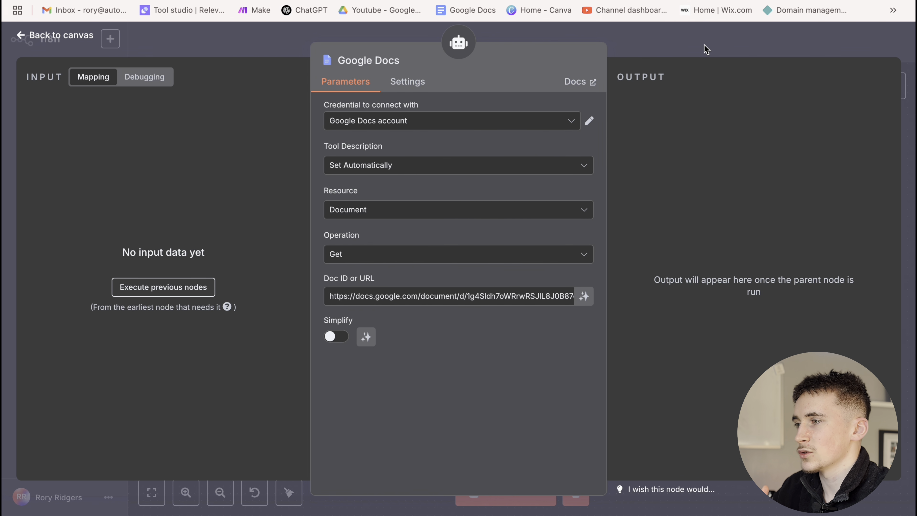
left_click(707, 49)
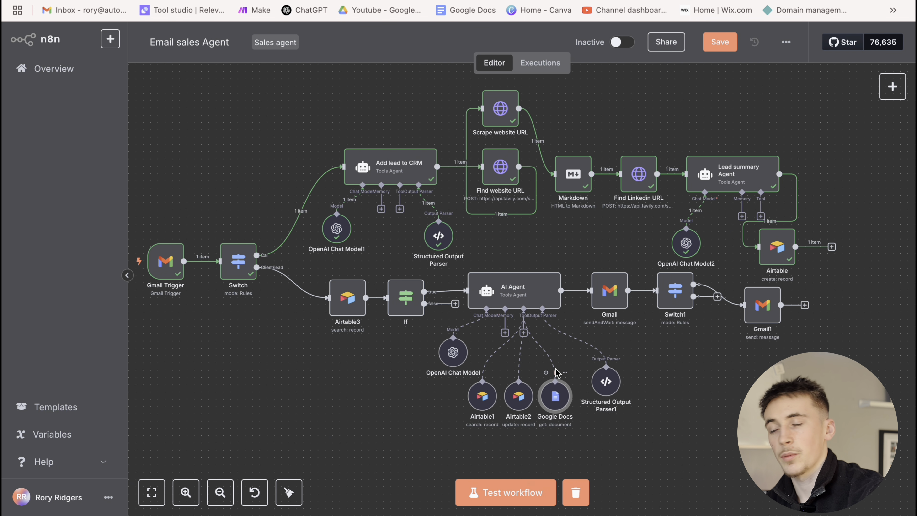
Briefly review the Airtable1 search tool's settings
double_click(481, 399)
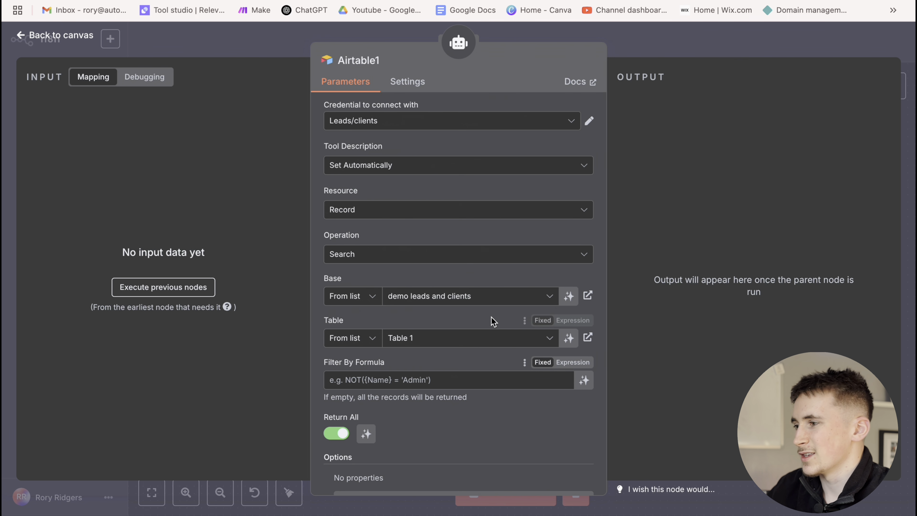
scroll(448, 305, "down", 3)
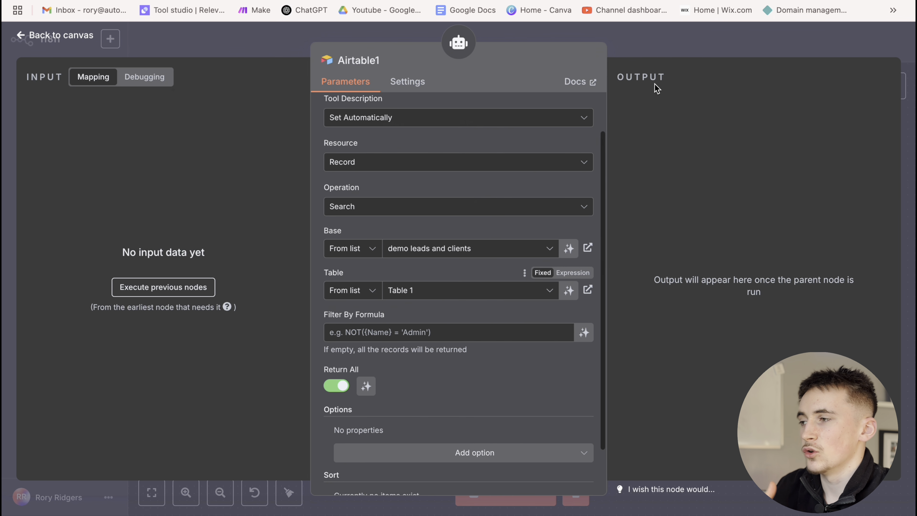
left_click(642, 48)
Open the Airtable2 update tool, then read row 8's full Notes in Airtable
double_click(518, 398)
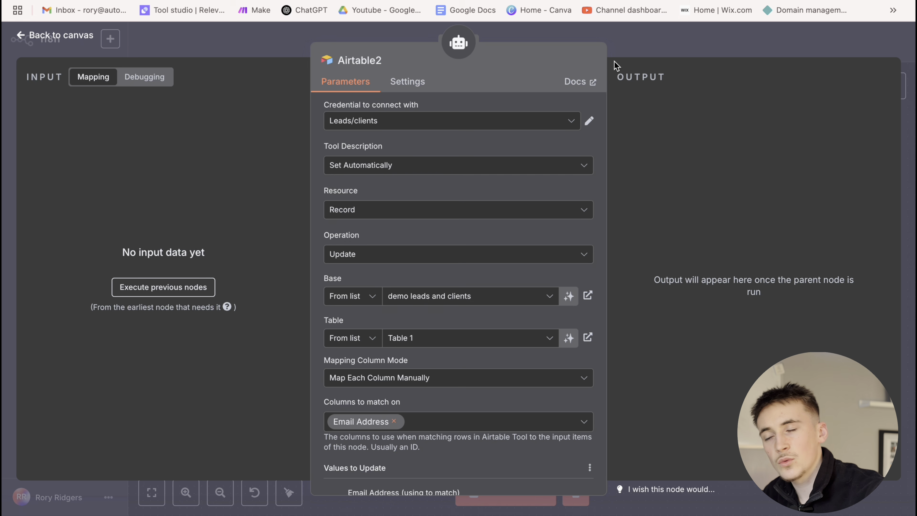
left_click(404, 8)
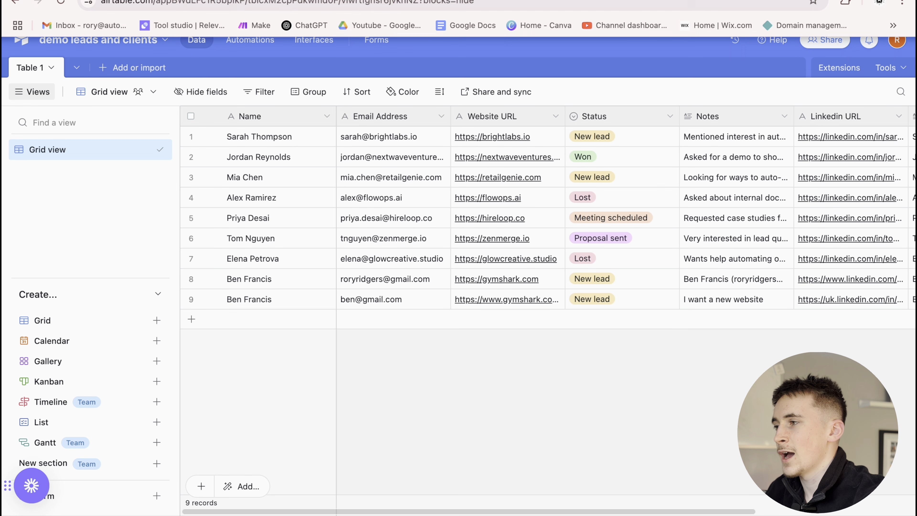
double_click(717, 281)
scroll(746, 324, "up", 2)
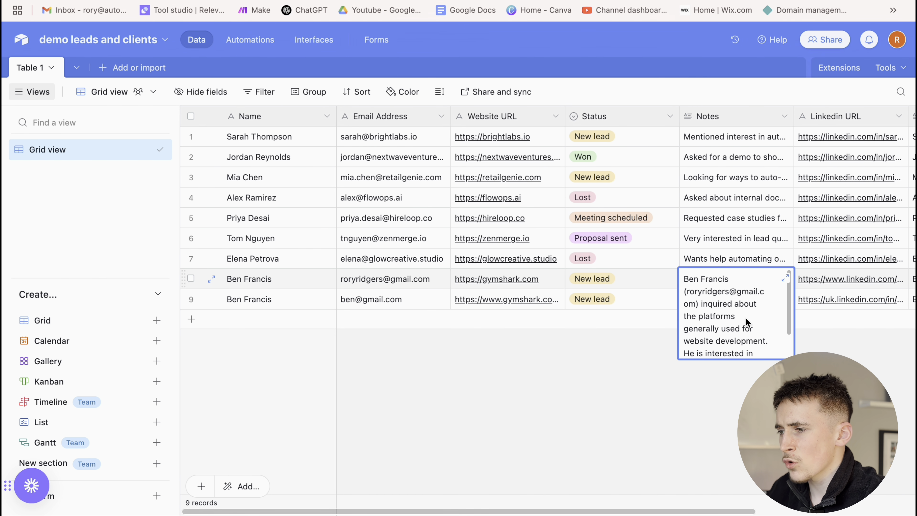
left_click(605, 375)
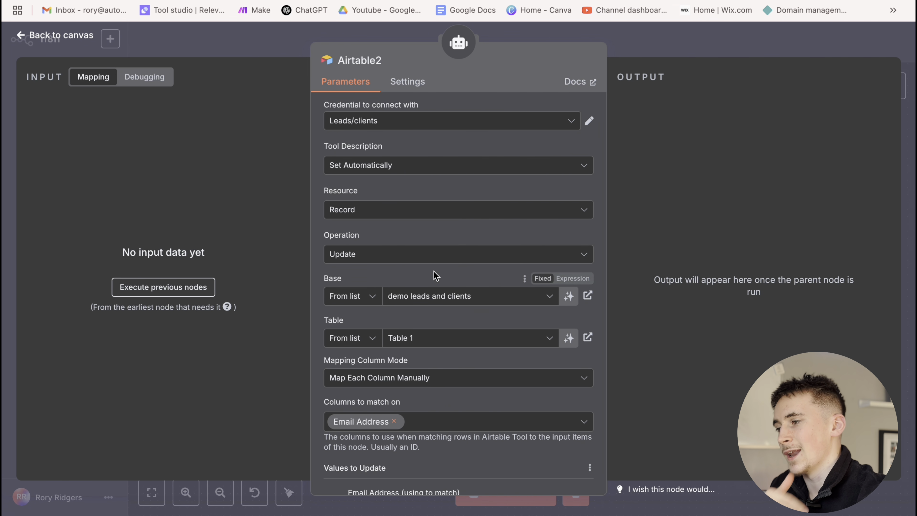
left_click(403, 212)
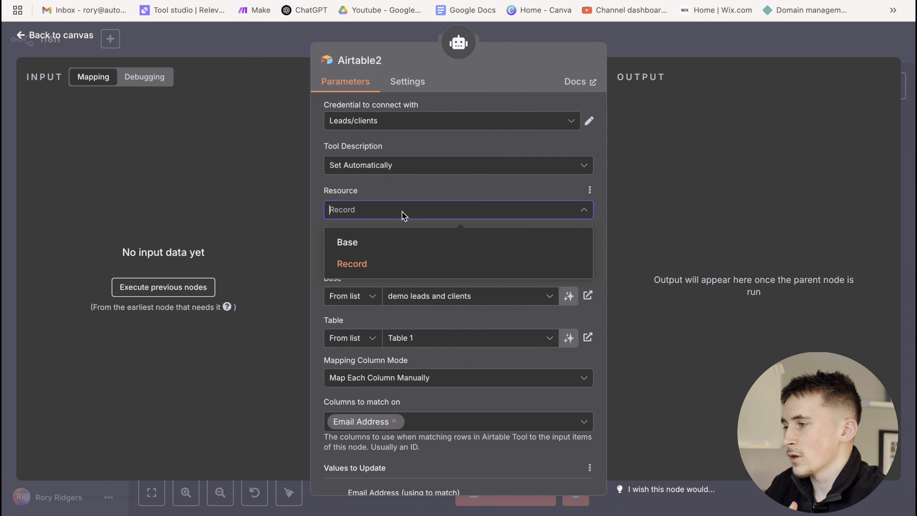
left_click(429, 181)
left_click(400, 257)
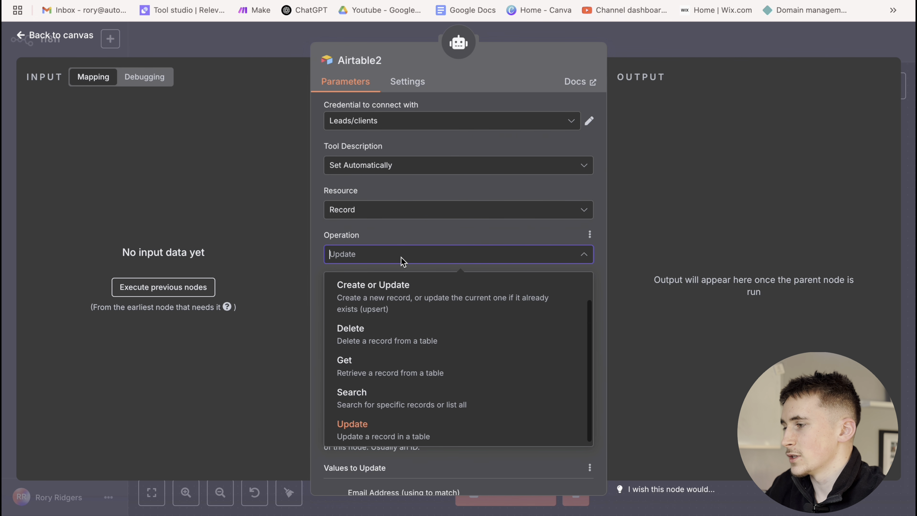
left_click(407, 249)
scroll(427, 276, "down", 2)
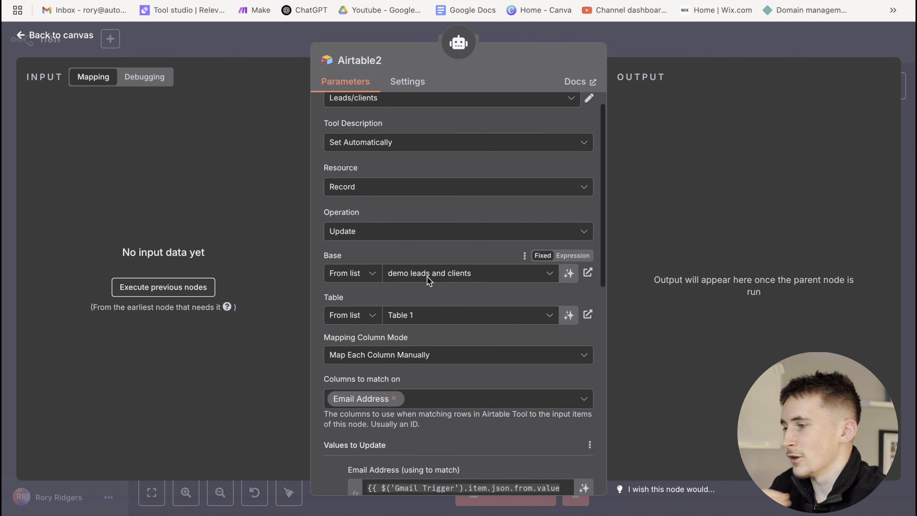
scroll(425, 331, "down", 1)
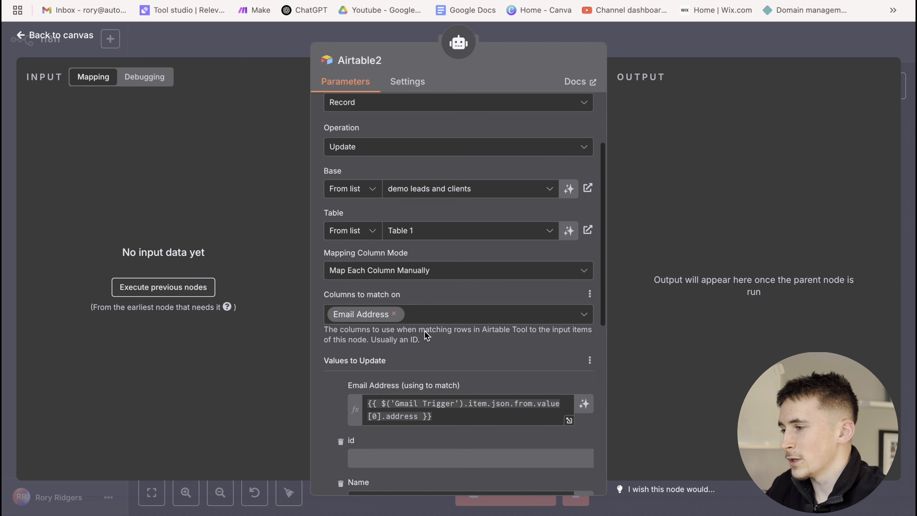
left_click(437, 314)
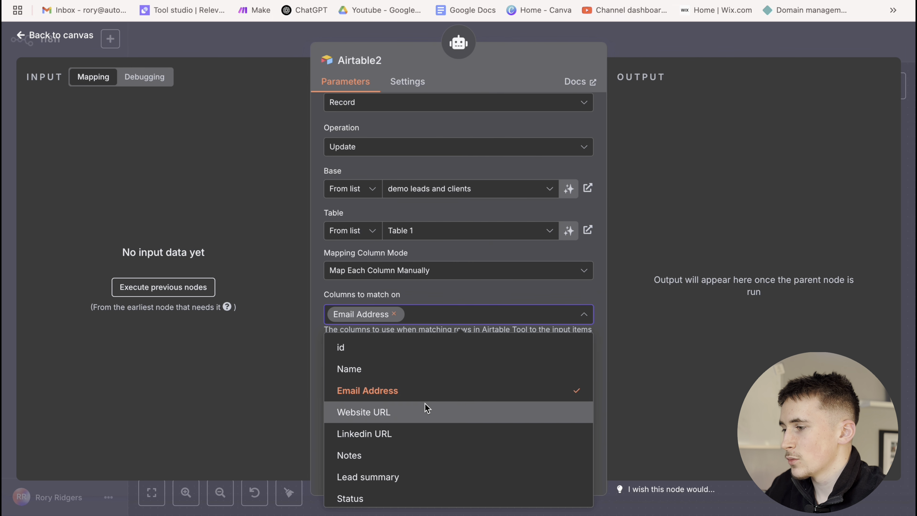
left_click(459, 308)
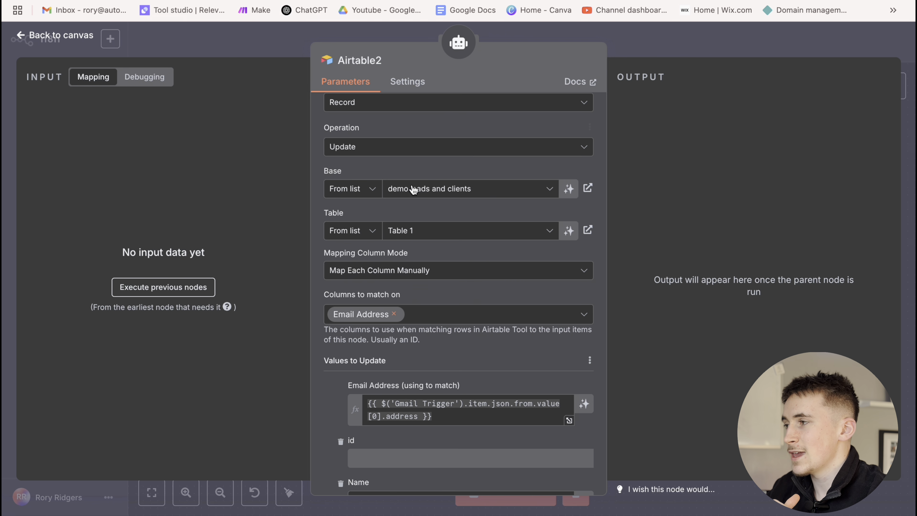
Leave the Airtable2 panel to get back to the full Email sales Agent canvas
left_click(650, 56)
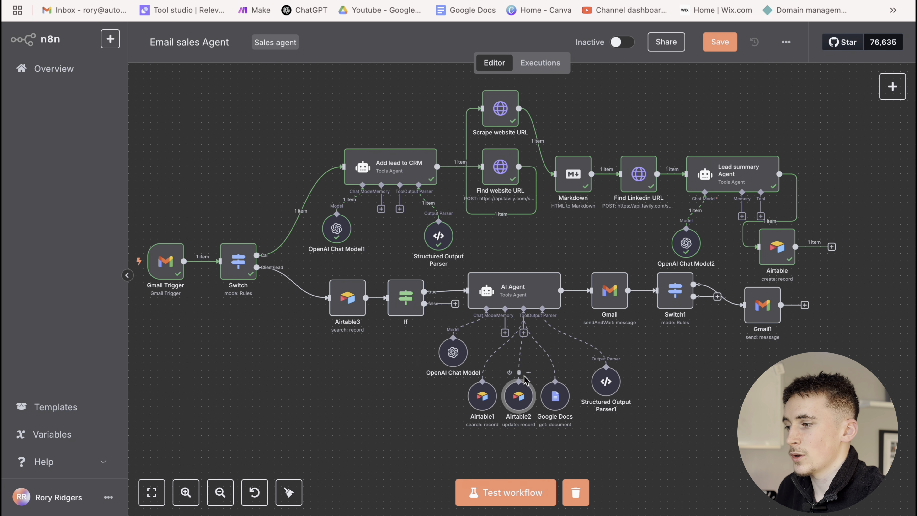
double_click(523, 380)
scroll(446, 342, "down", 3)
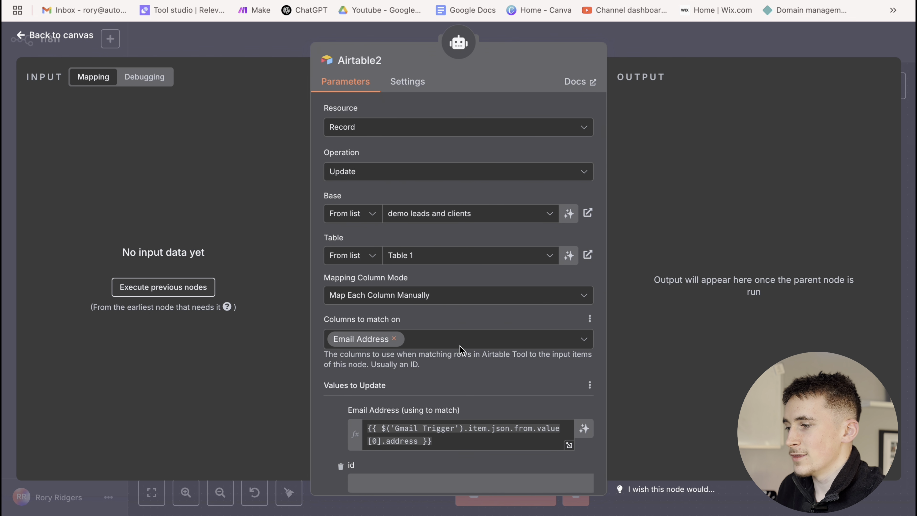
scroll(459, 354, "down", 2)
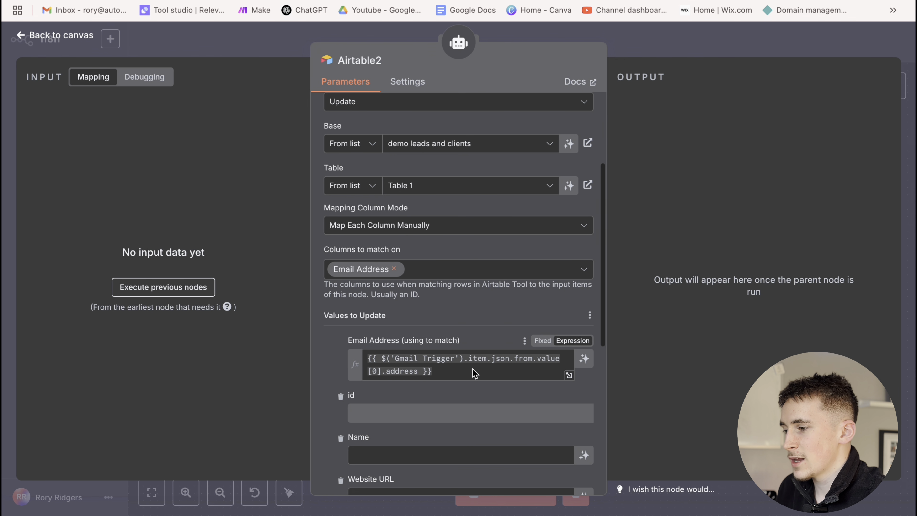
left_click(445, 376)
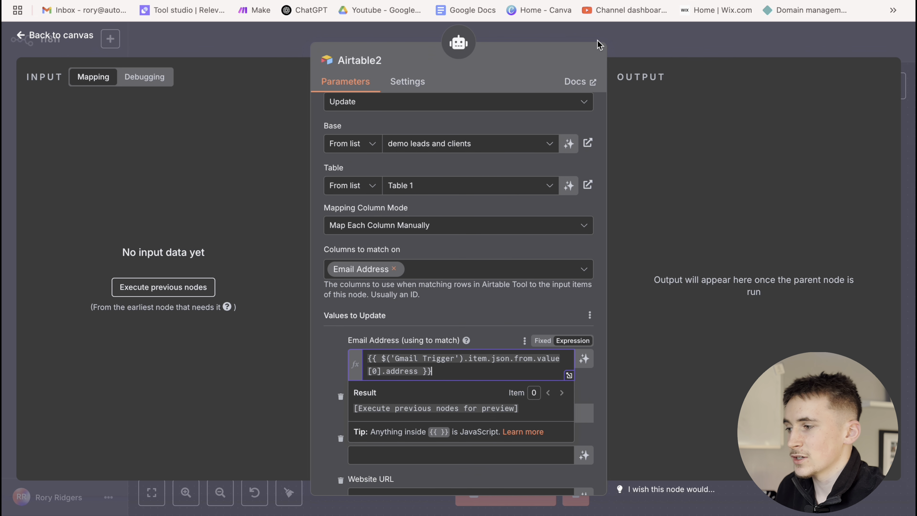
left_click(651, 46)
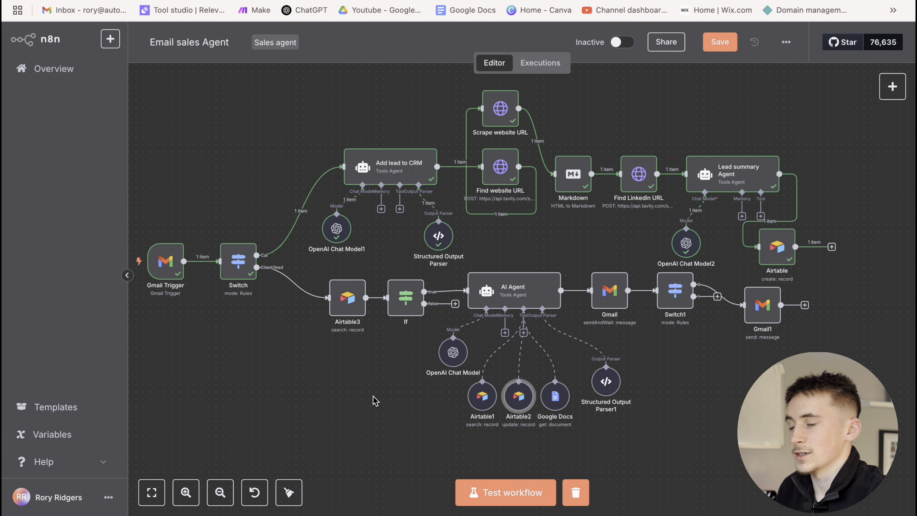
double_click(518, 401)
scroll(412, 303, "down", 5)
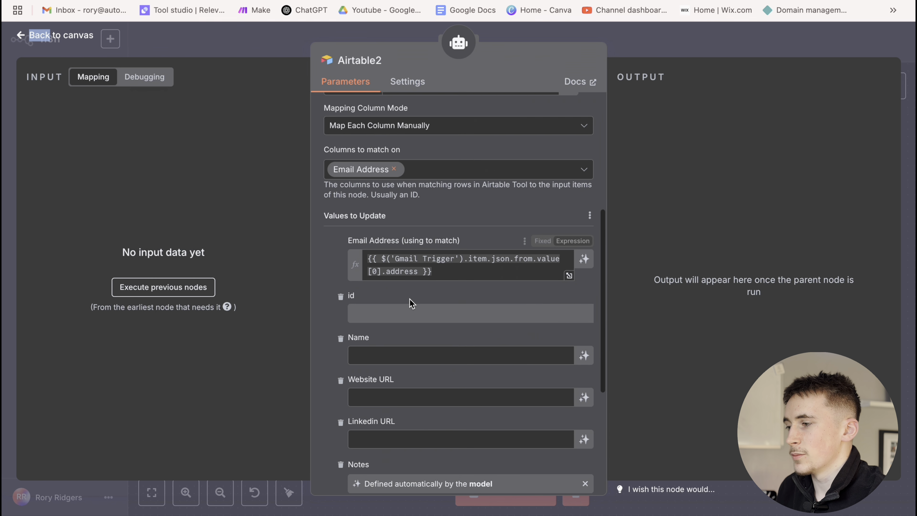
scroll(412, 304, "up", 1)
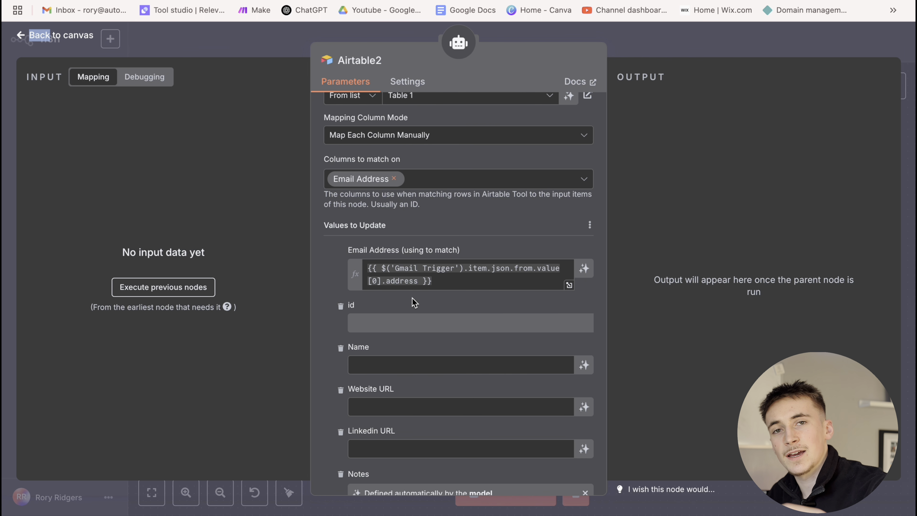
scroll(430, 318, "down", 10)
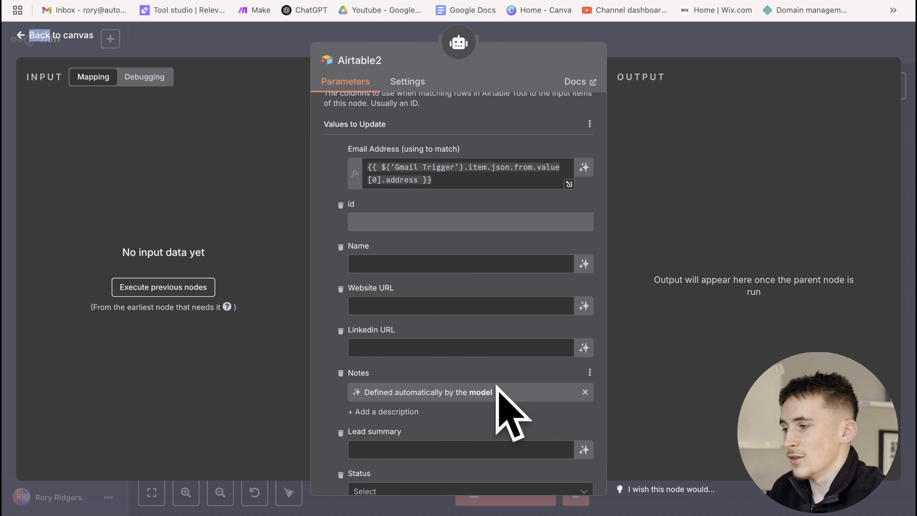
left_click(651, 48)
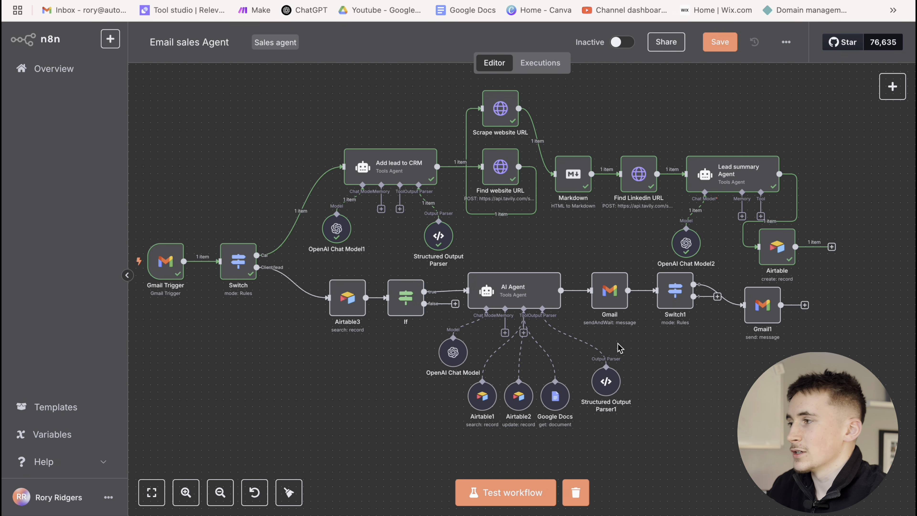
double_click(608, 298)
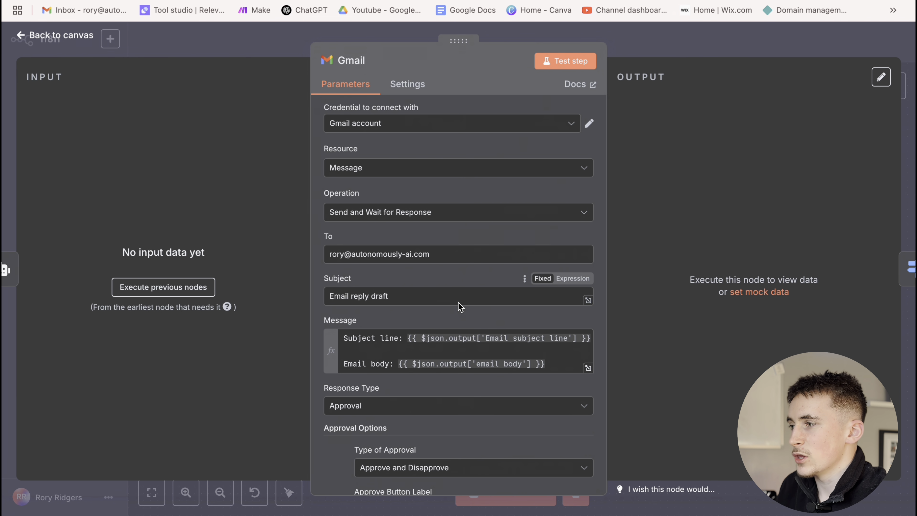
scroll(401, 296, "down", 2)
scroll(419, 260, "up", 3)
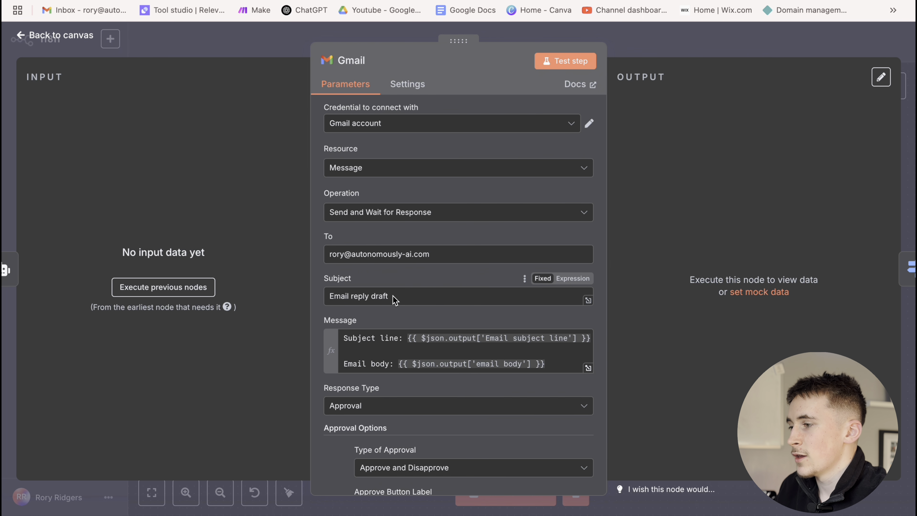
scroll(416, 291, "down", 1)
scroll(415, 290, "down", 2)
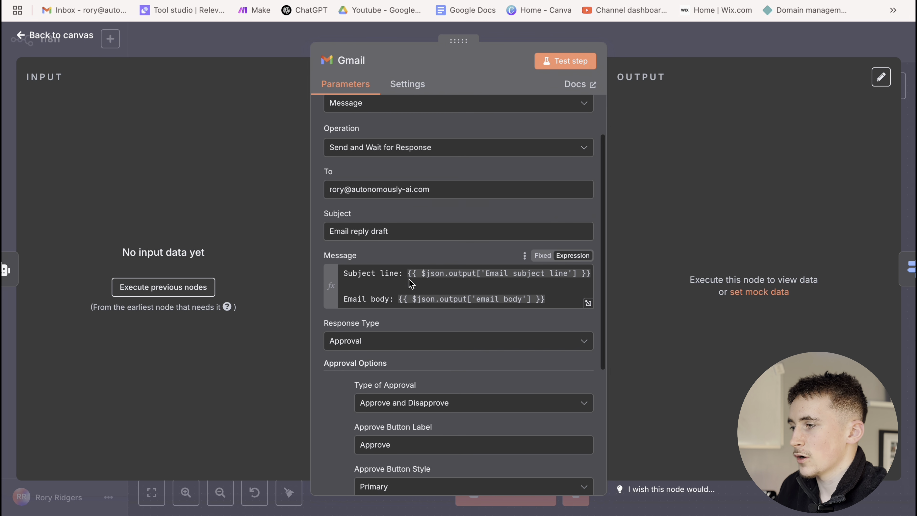
left_click_drag(402, 274, 353, 253)
scroll(394, 300, "down", 2)
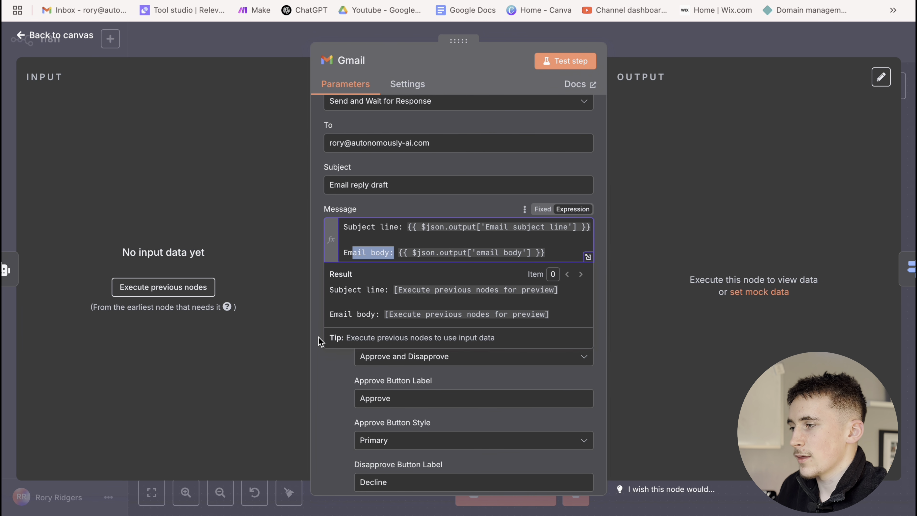
left_click(319, 341)
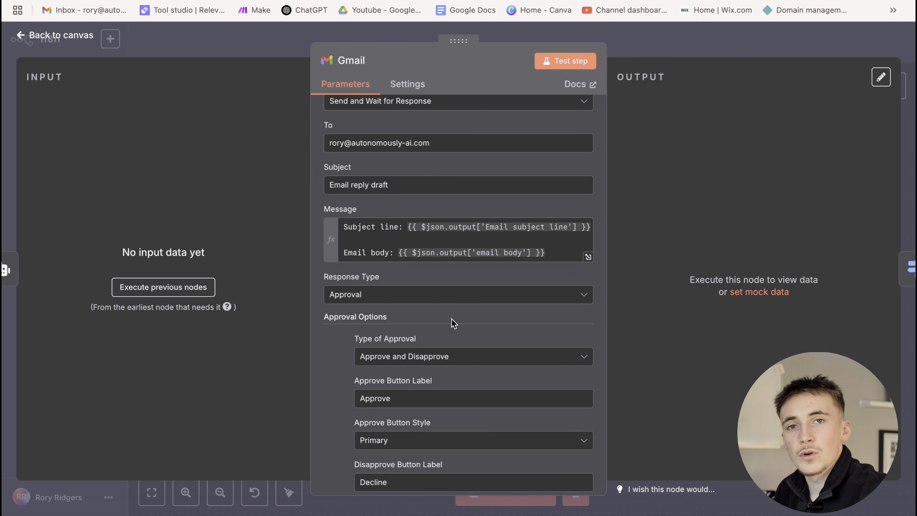
scroll(438, 318, "down", 1)
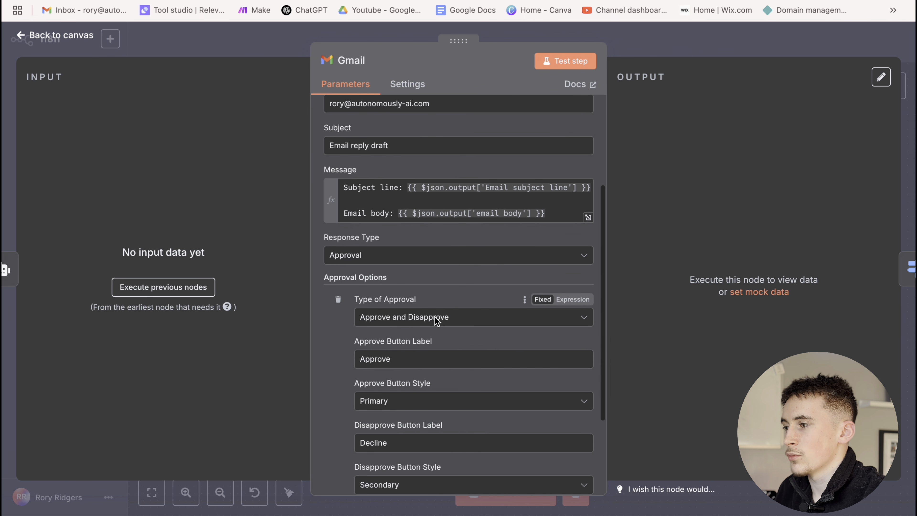
key("Escape")
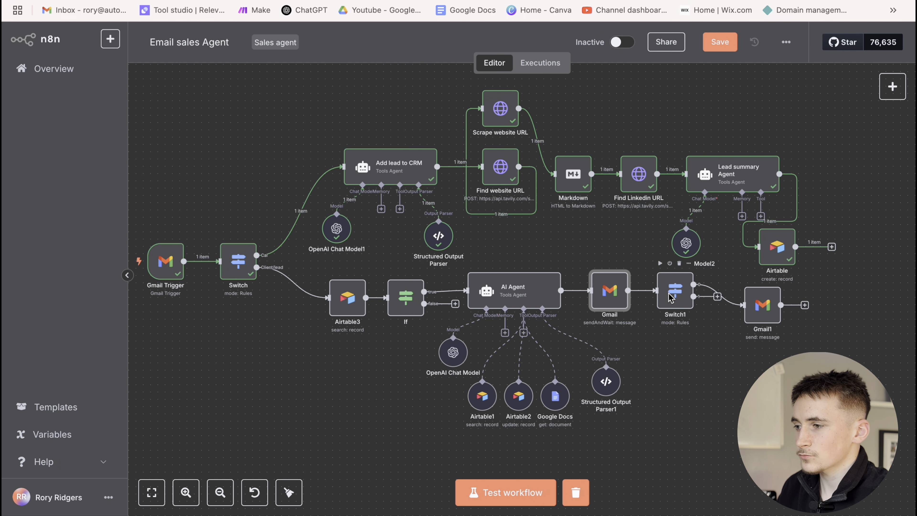
Check Switch1's {{ $json.data.approved }} is true / is false rules, then close it
double_click(668, 296)
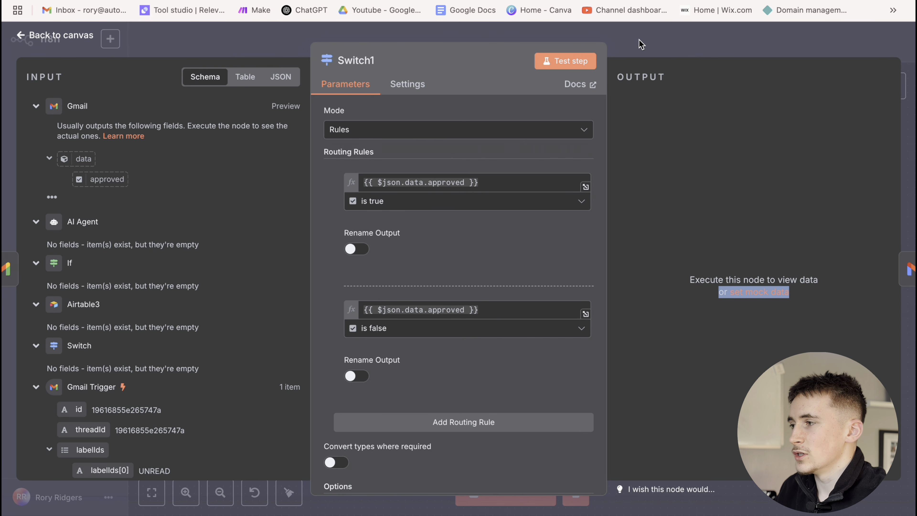
key("Escape")
double_click(669, 294)
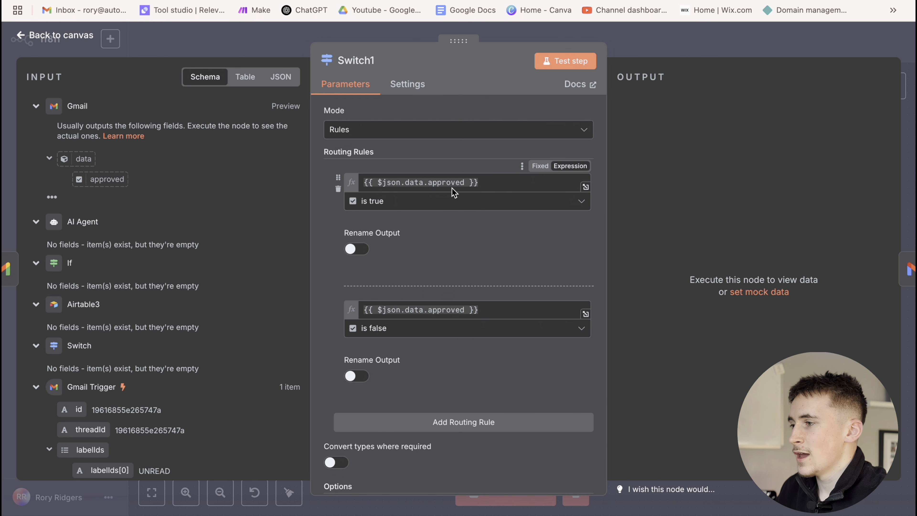
left_click(505, 183)
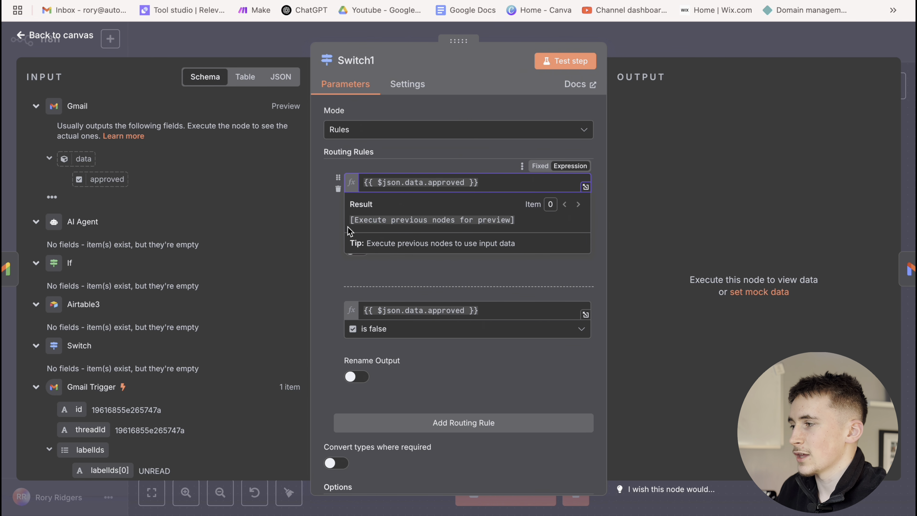
left_click(650, 51)
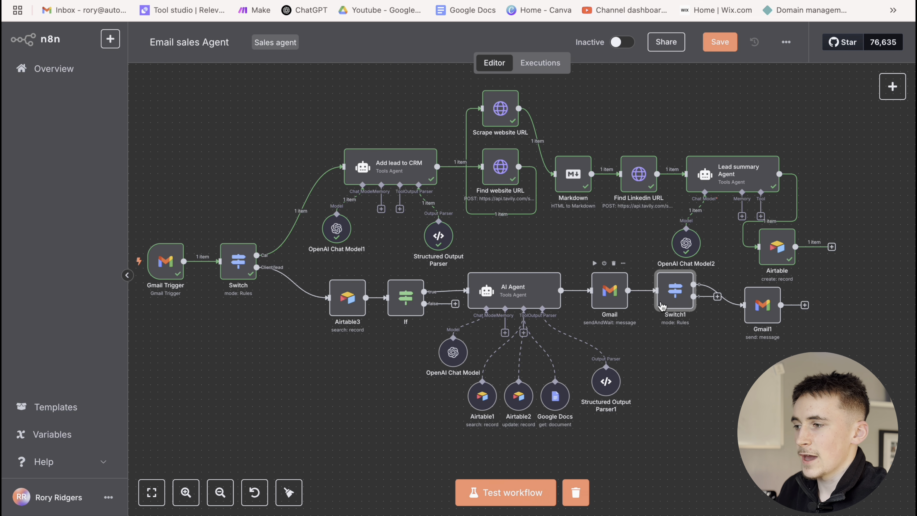
double_click(668, 296)
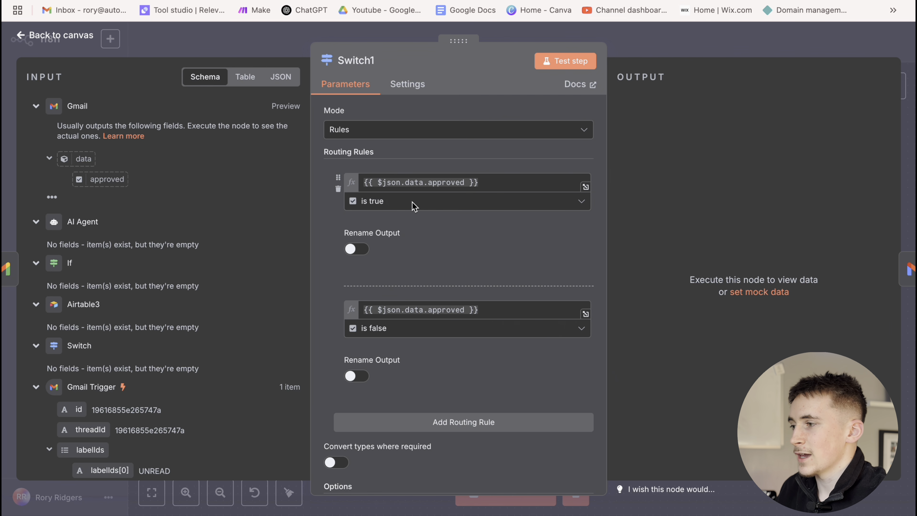
left_click(727, 44)
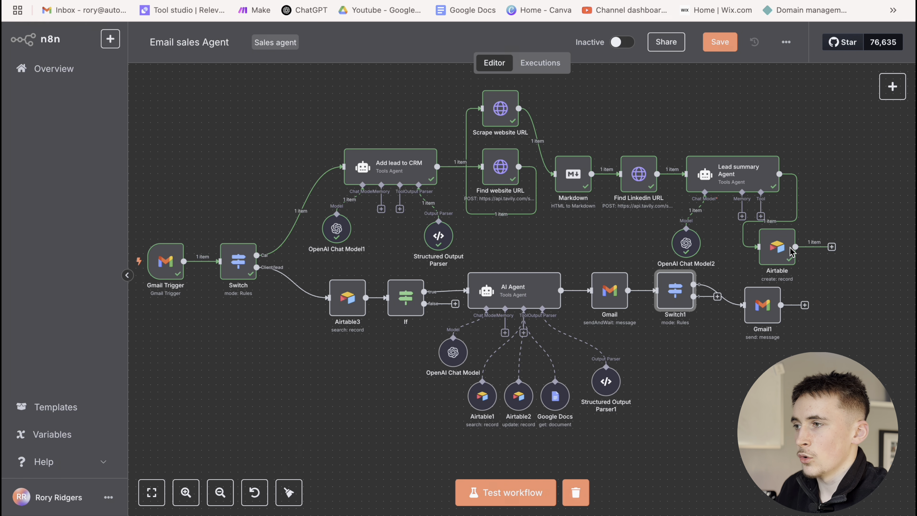
double_click(668, 303)
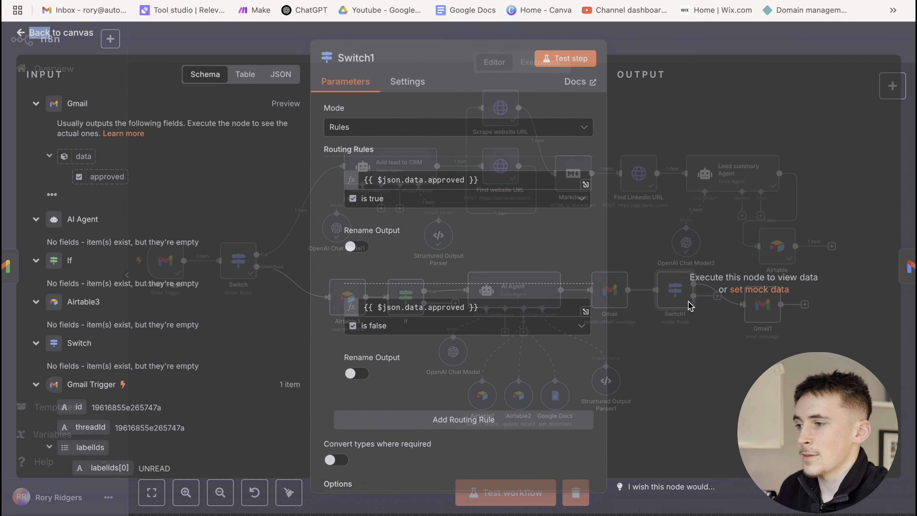
scroll(509, 282, "down", 1)
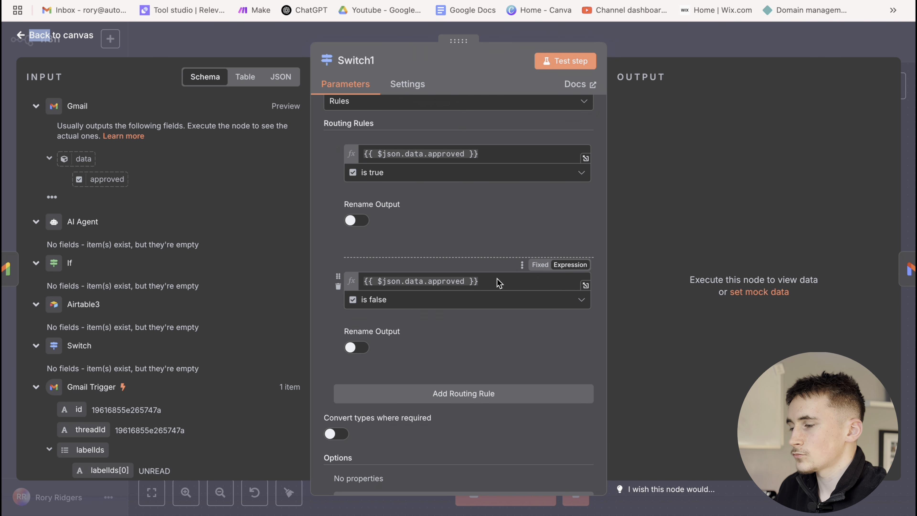
left_click(670, 32)
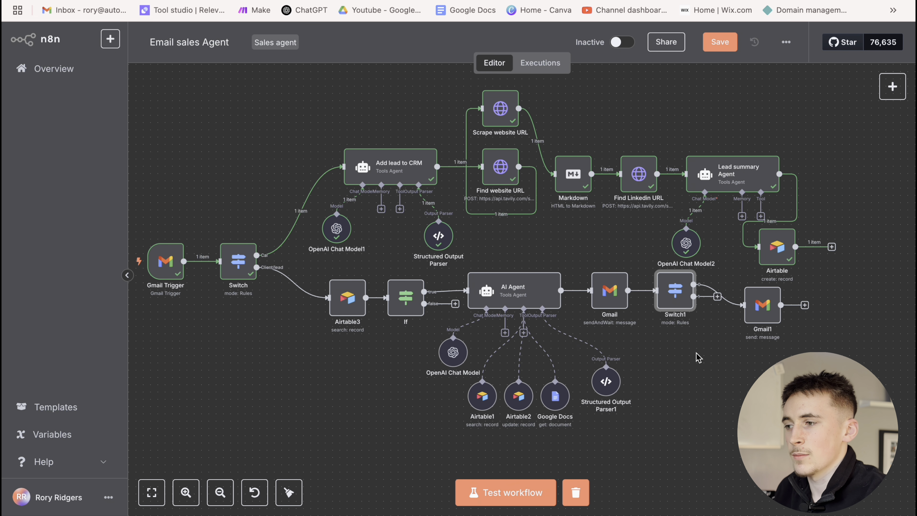
Inspect Structured Output Parser1 and the AI Agent, then open the Gmail approval node
scroll(679, 368, "down", 1)
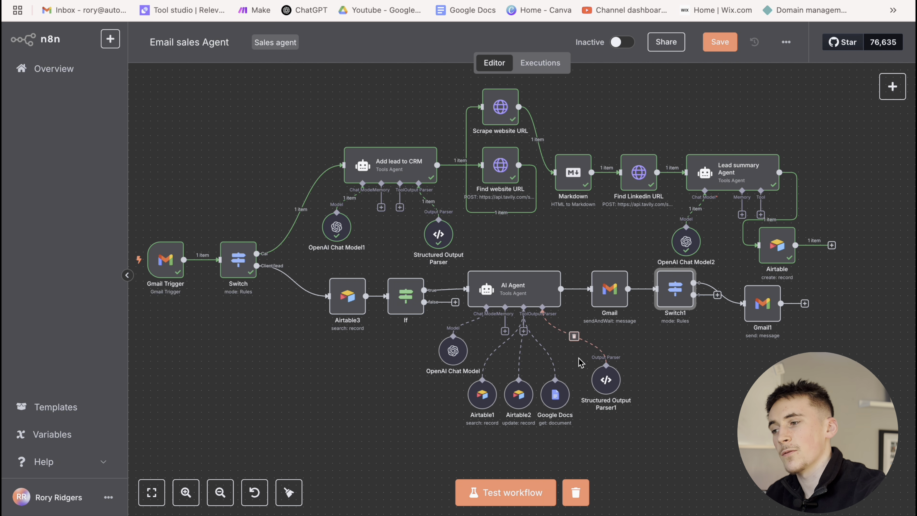
double_click(606, 379)
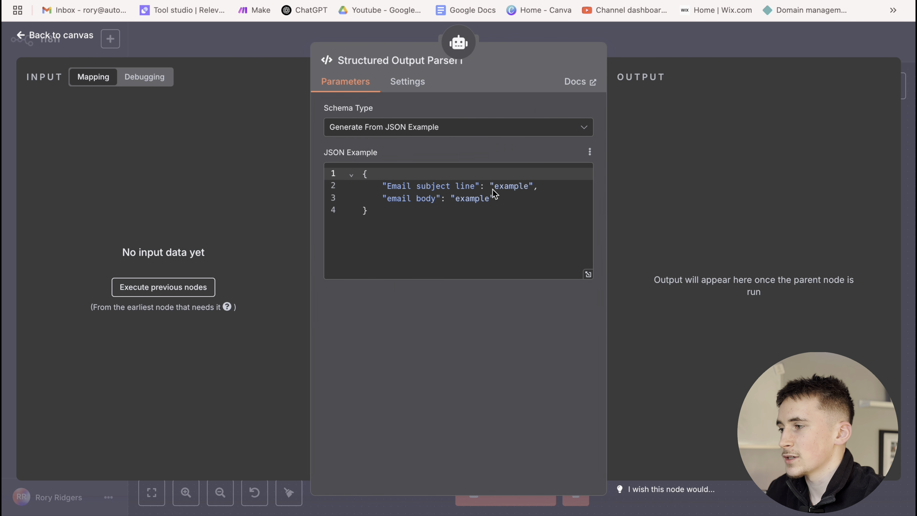
left_click(639, 52)
double_click(493, 296)
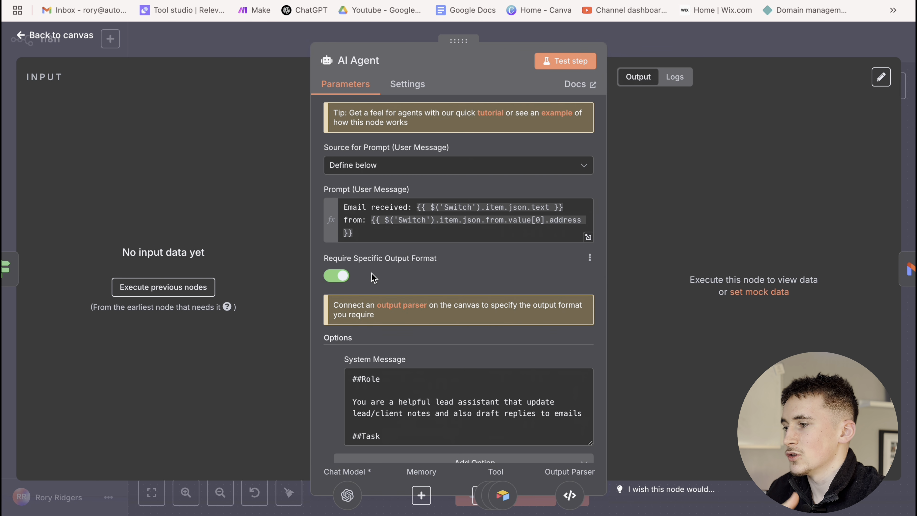
left_click(632, 44)
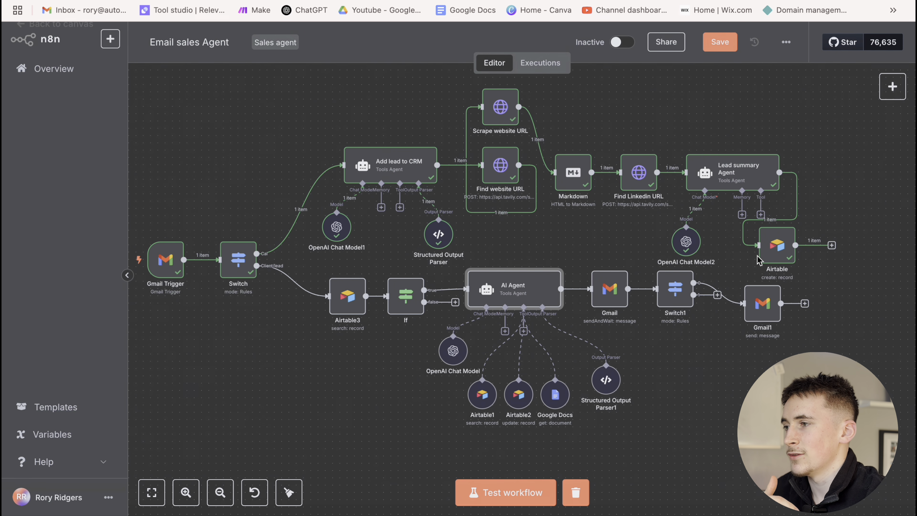
double_click(608, 299)
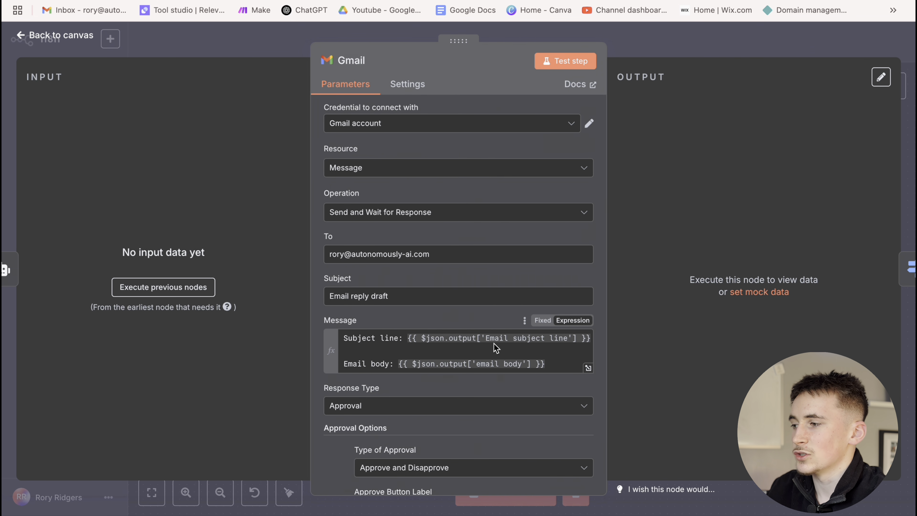
Close Gmail and inspect the Gmail1 node's To address expression
left_click(641, 45)
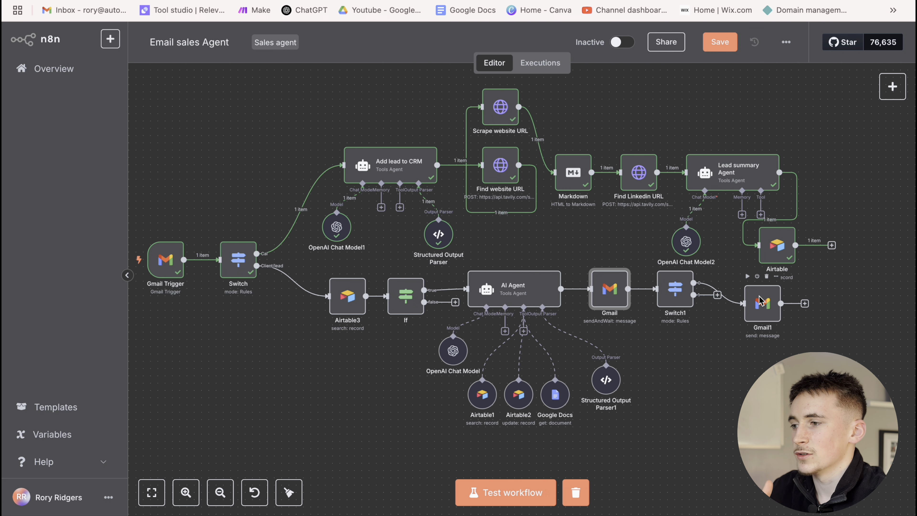
double_click(760, 300)
scroll(382, 267, "down", 1)
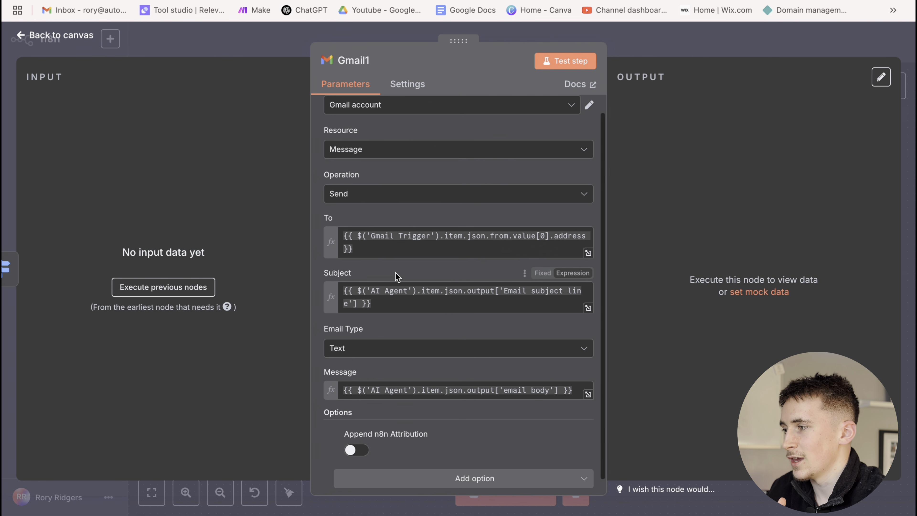
left_click(356, 250)
key("Escape")
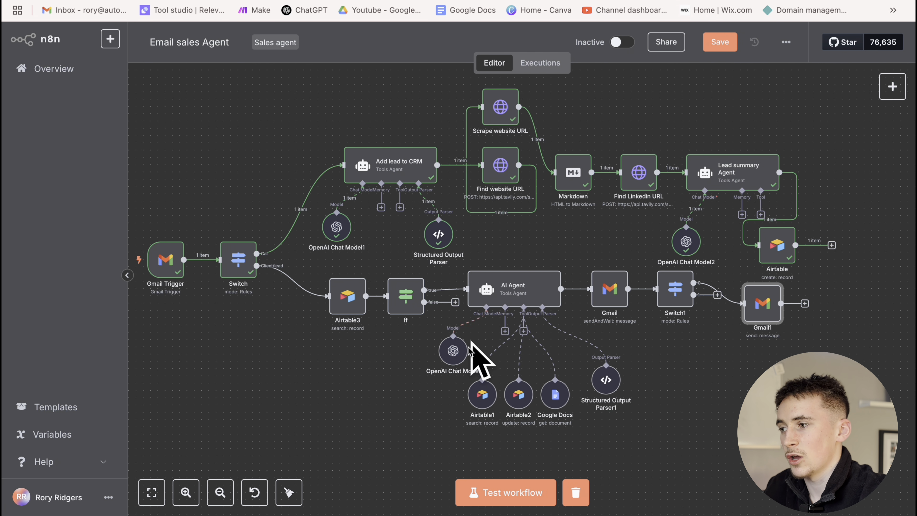
Reopen Gmail1, preview its Subject and Message expressions, then close it
double_click(762, 303)
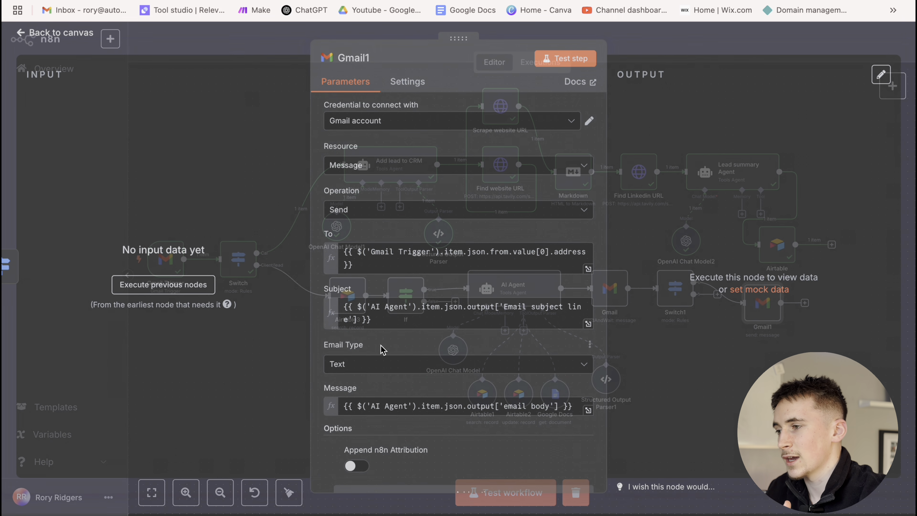
left_click(385, 326)
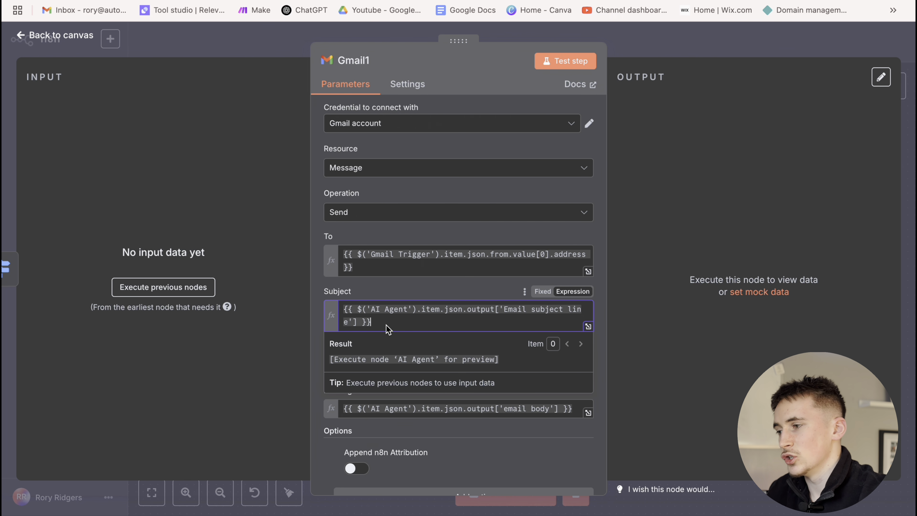
left_click(409, 288)
scroll(394, 347, "down", 1)
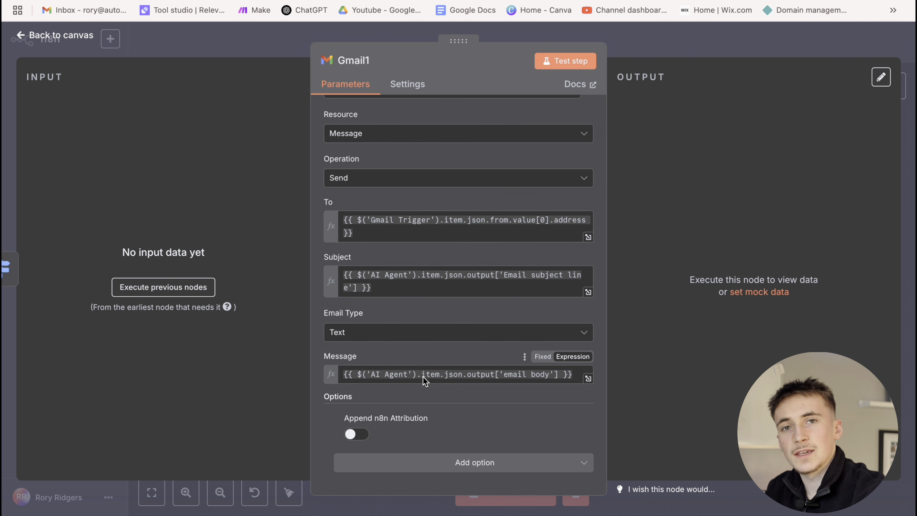
left_click(659, 53)
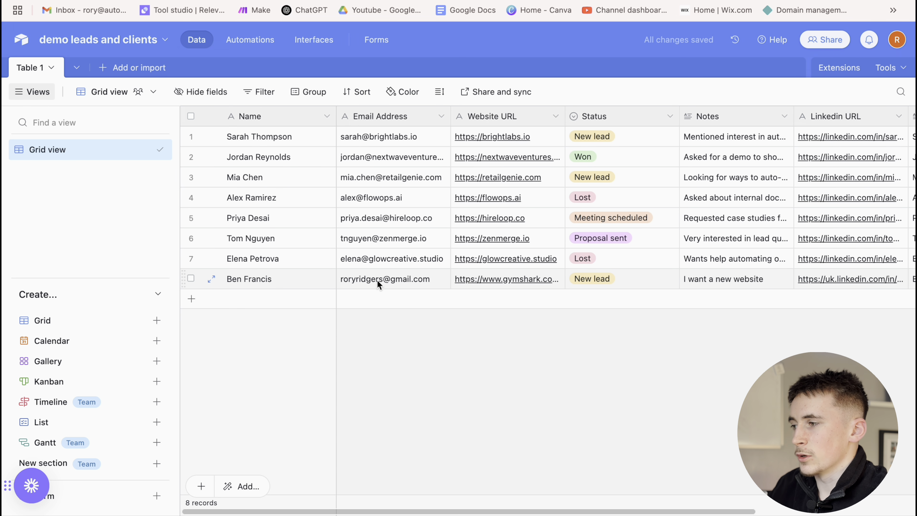
left_click(377, 280)
left_click(405, 310)
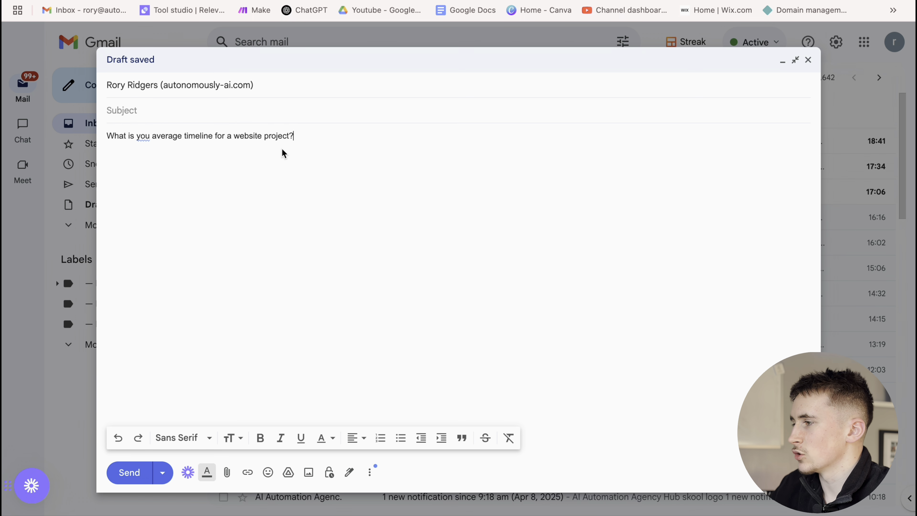
Send the website-timeline question email, then watch the n8n test run start
left_click(129, 472)
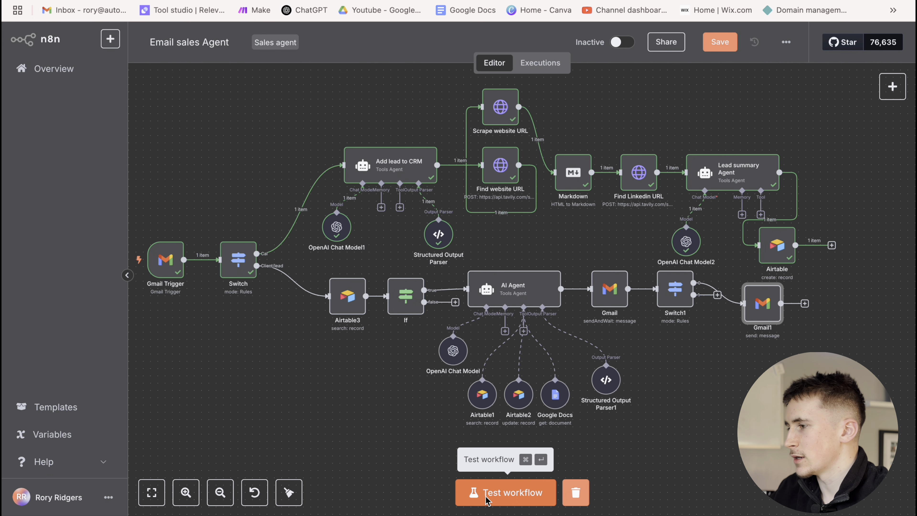
left_click(487, 496)
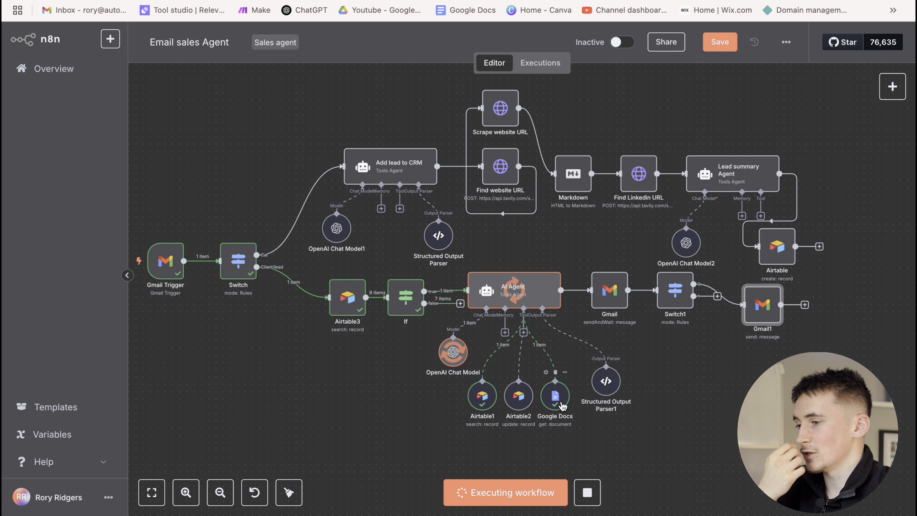
scroll(512, 327, "up", 3)
scroll(527, 346, "down", 4)
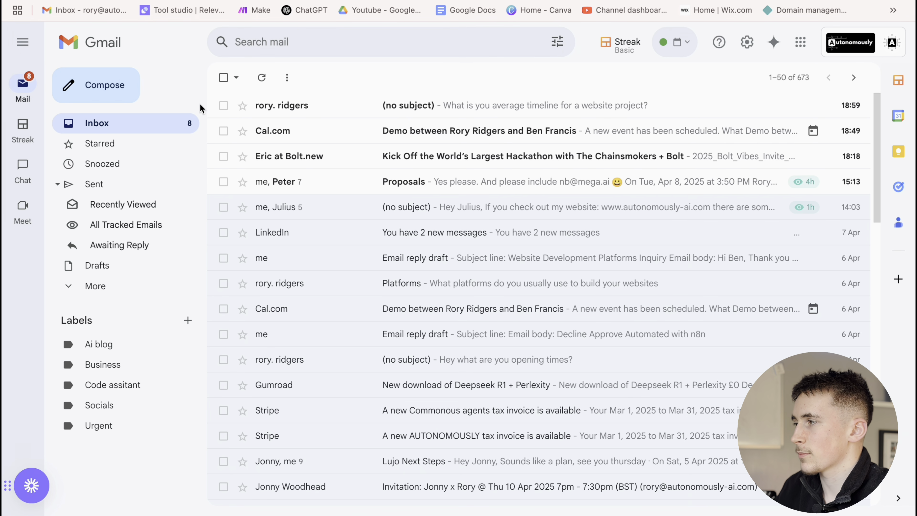
Open the 'Email reply draft' message, scroll to its end and approve the timeline reply
left_click(200, 104)
scroll(447, 256, "down", 3)
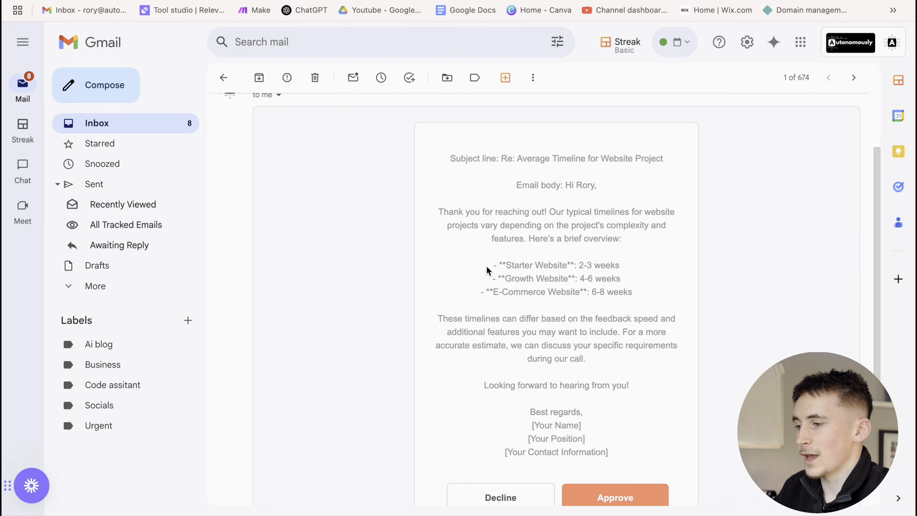
scroll(488, 271, "down", 1)
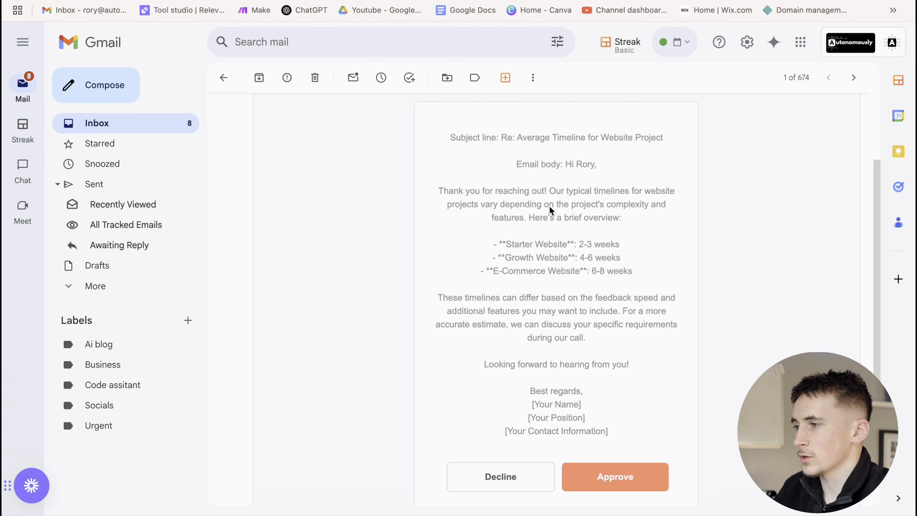
scroll(541, 224, "down", 2)
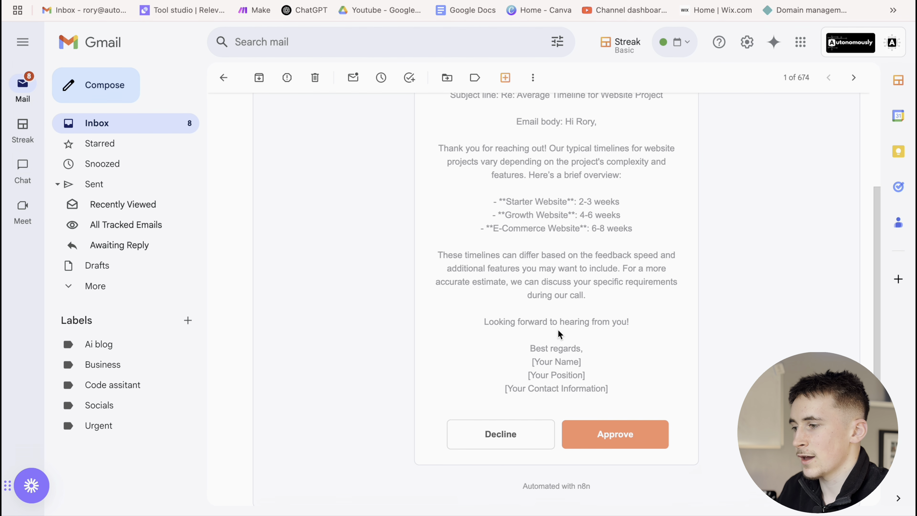
left_click(596, 433)
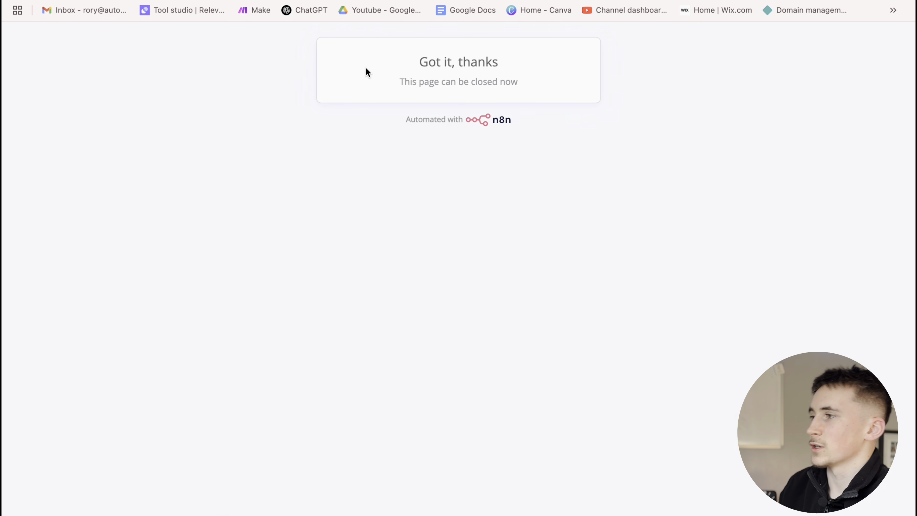
left_click(380, 0)
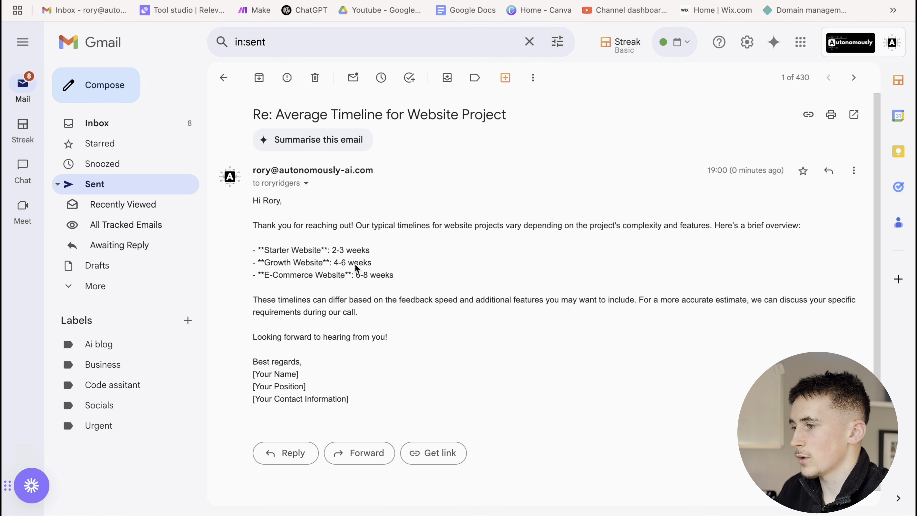
Highlight the sent reply's three timeline bullets and signature placeholders, then move to Airtable
left_click_drag(410, 275, 255, 249)
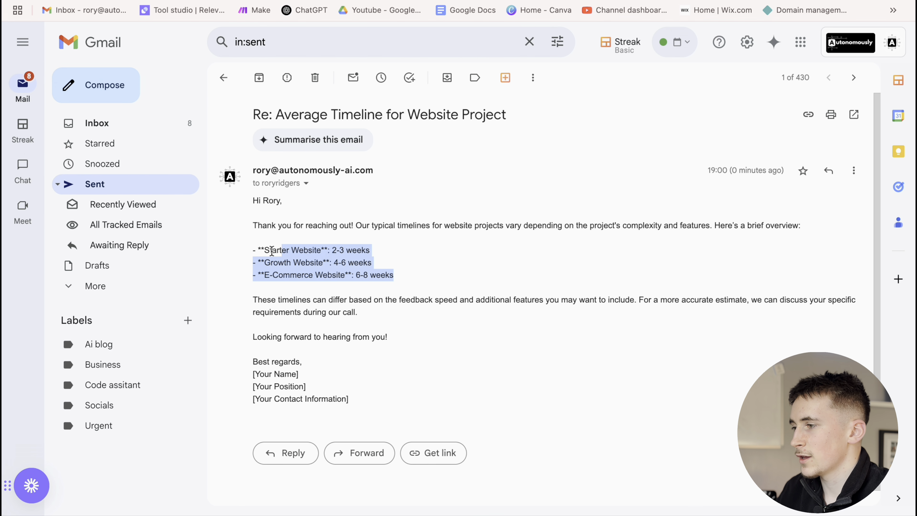
left_click(247, 255)
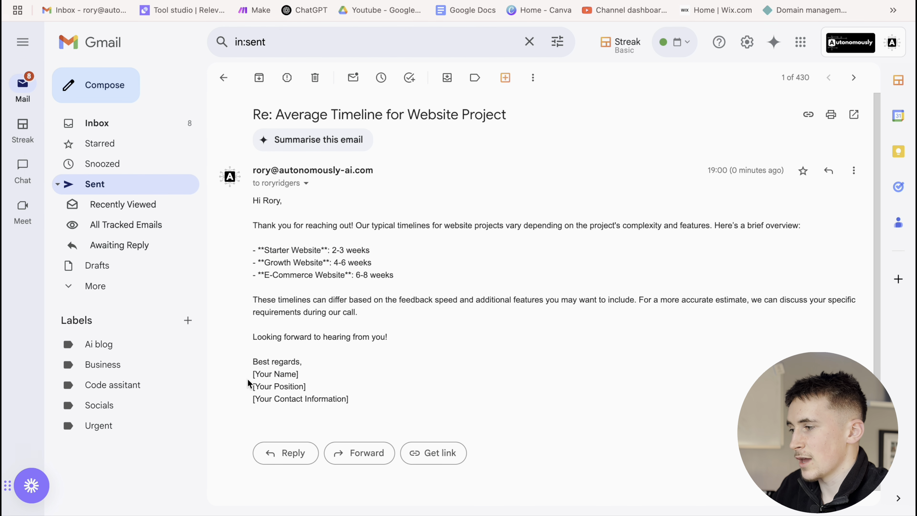
left_click_drag(248, 379, 360, 402)
left_click(362, 406)
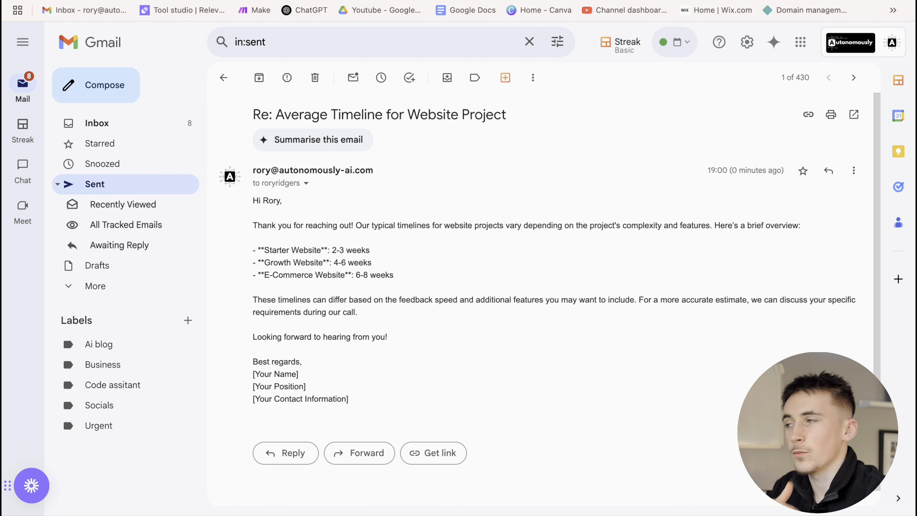
key("ctrl+Tab")
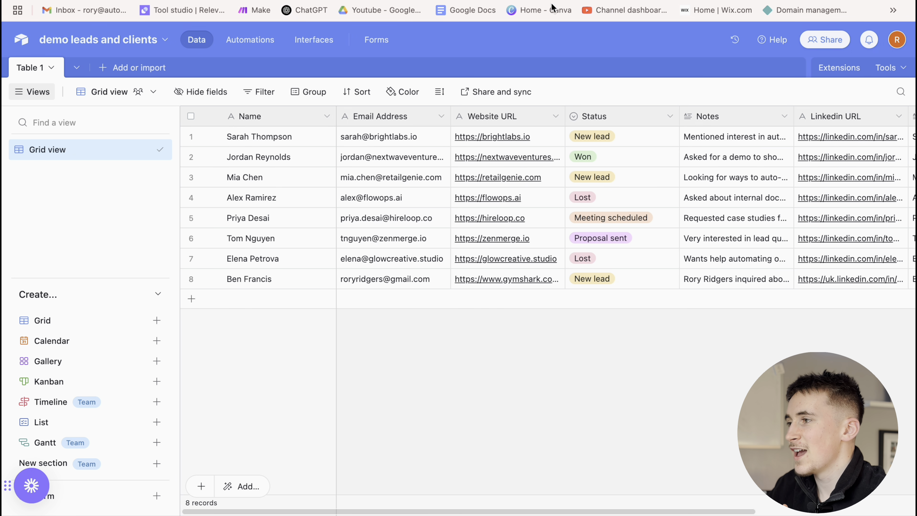
Expand row 8's Notes cell to read the website timeline inquiry, then close it
double_click(710, 276)
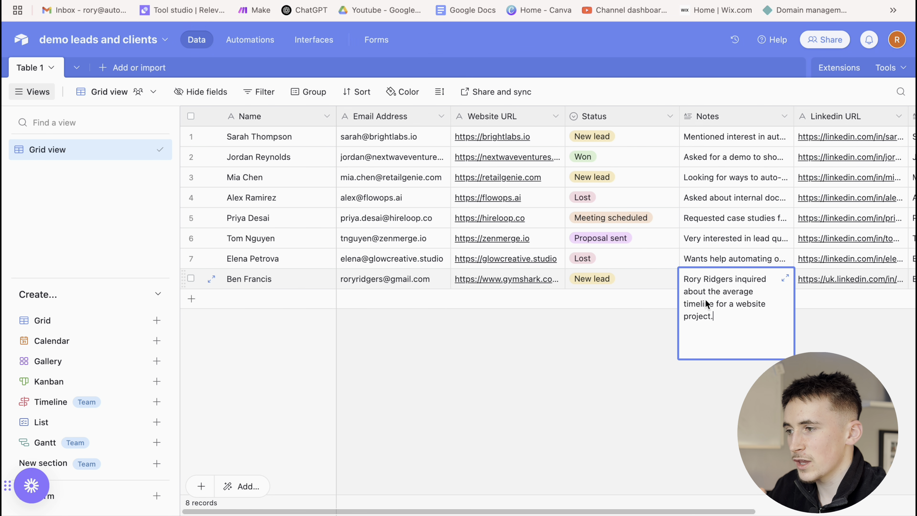
left_click(658, 329)
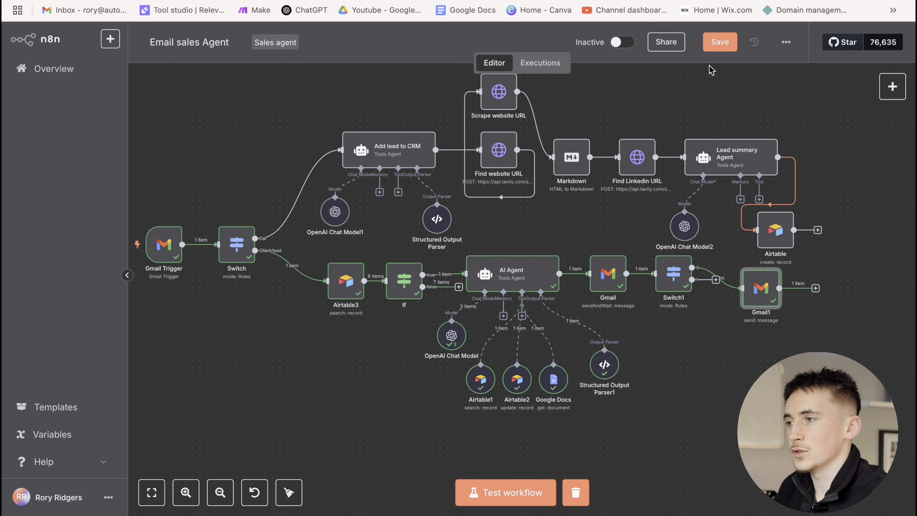
Save the current workflow and open the Airtable sales agent workflow from Overview
left_click(718, 42)
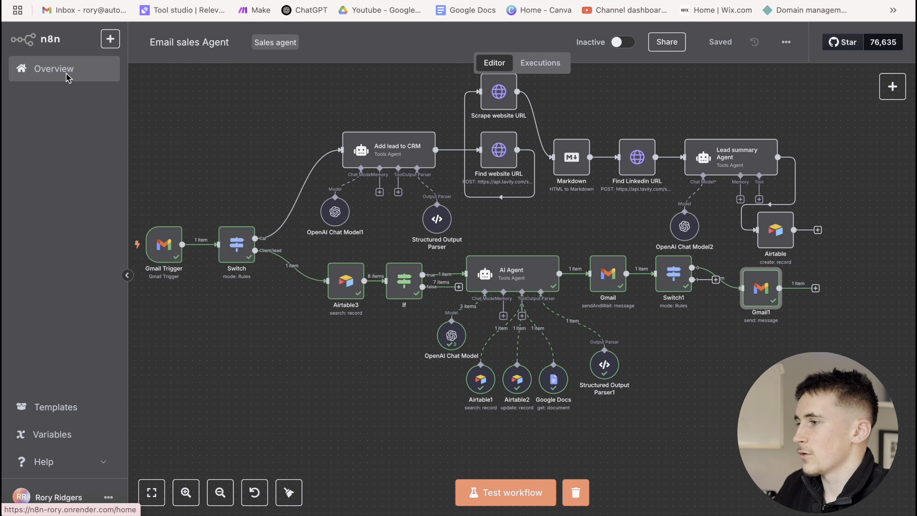
left_click(67, 77)
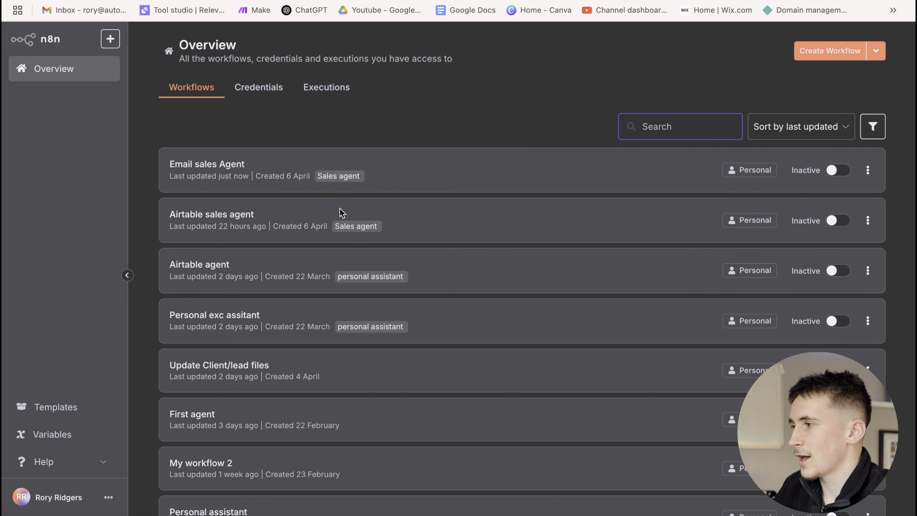
left_click(432, 223)
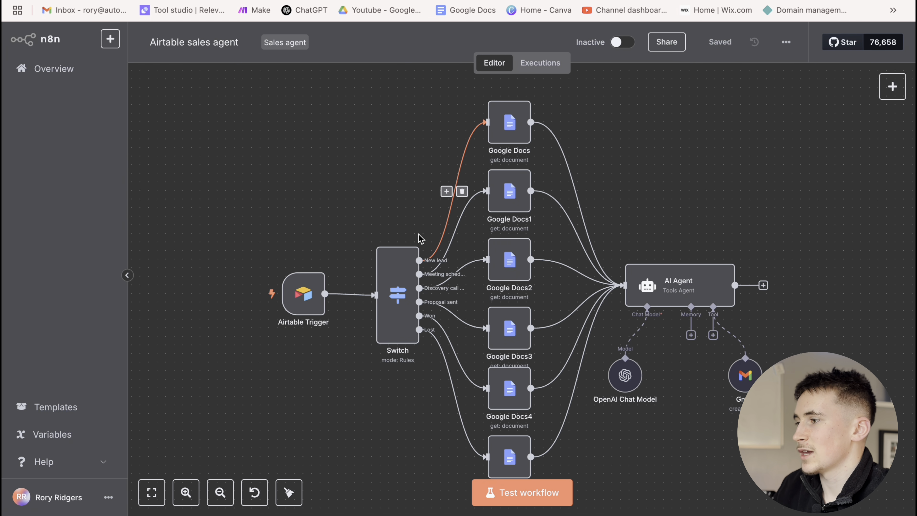
Open the Airtable Trigger's settings, polling every minute on the Status field
scroll(343, 208, "down", 2)
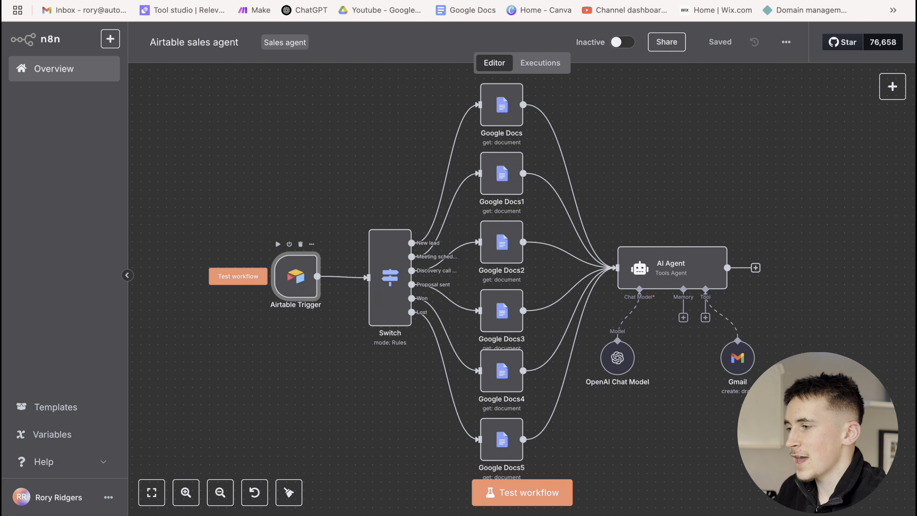
double_click(295, 285)
scroll(367, 329, "down", 1)
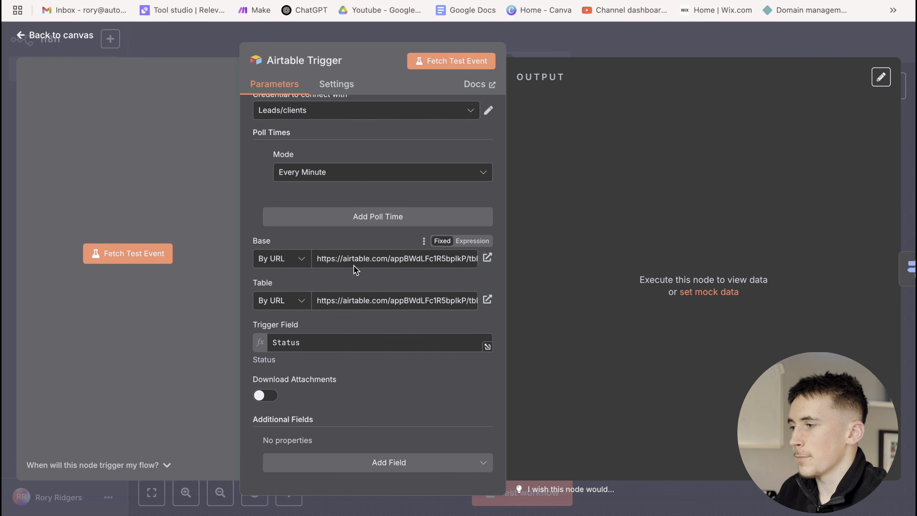
After checking the Airtable leads, close the trigger panel and open the Switch node's rules
scroll(352, 266, "up", 1)
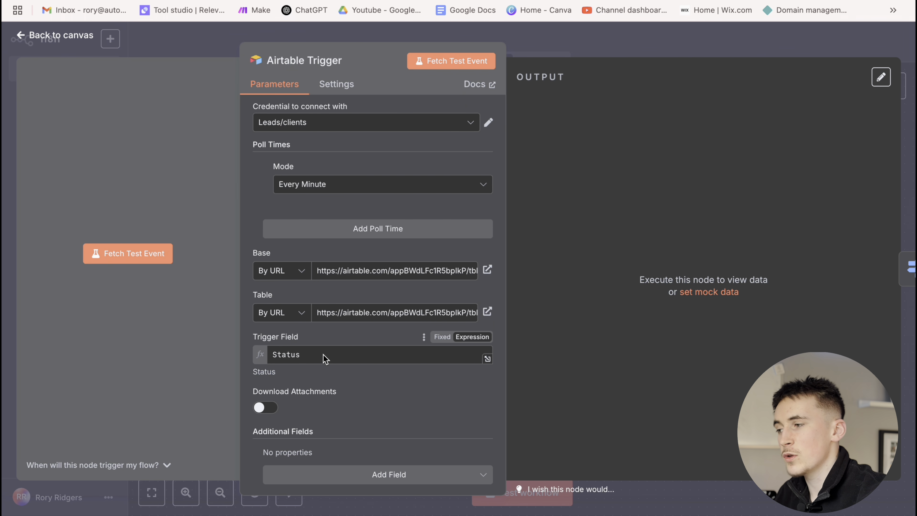
left_click(452, 1)
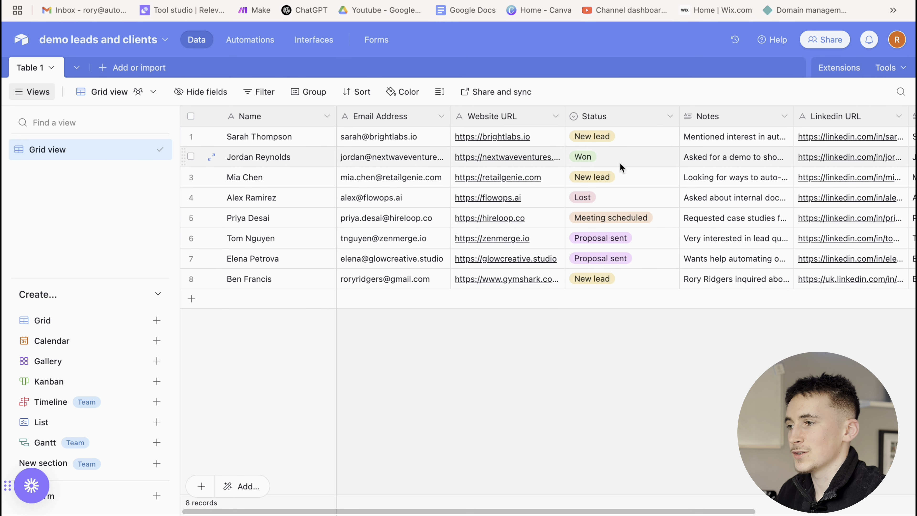
key("ctrl+shift+Tab")
left_click(589, 47)
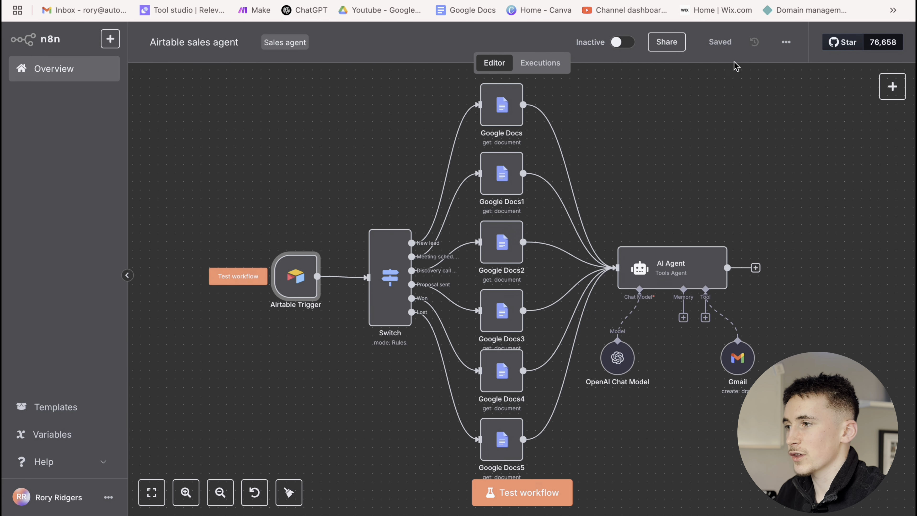
left_click(394, 277)
double_click(394, 277)
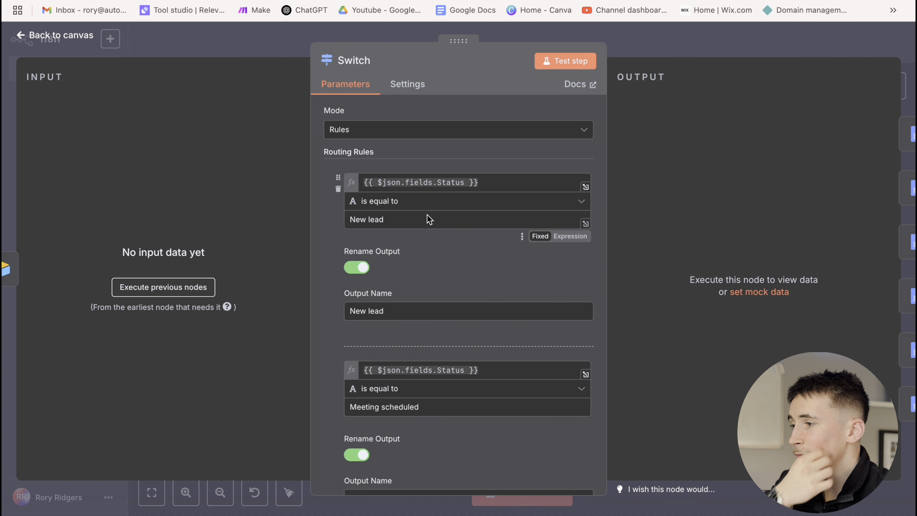
Compare the Switch rules against the lead Status options listed in Airtable
scroll(438, 219, "down", 1)
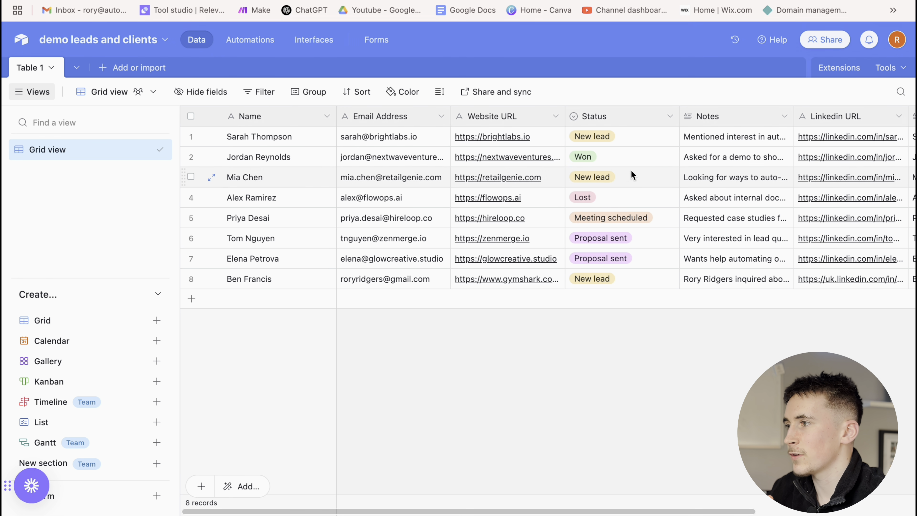
left_click(621, 136)
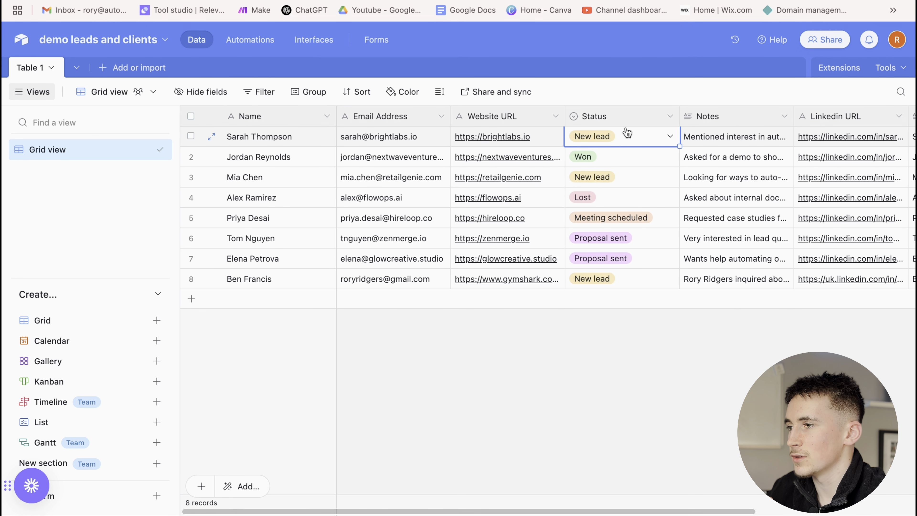
left_click(624, 135)
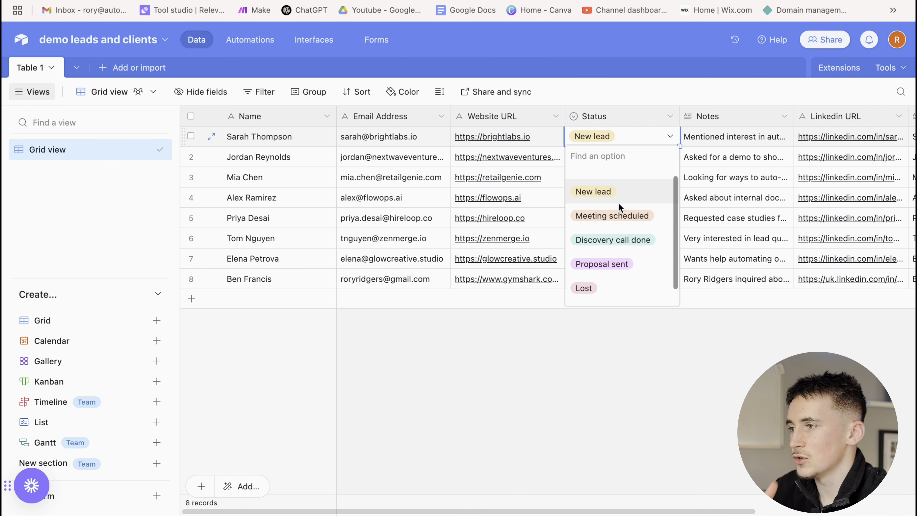
scroll(632, 214, "down", 1)
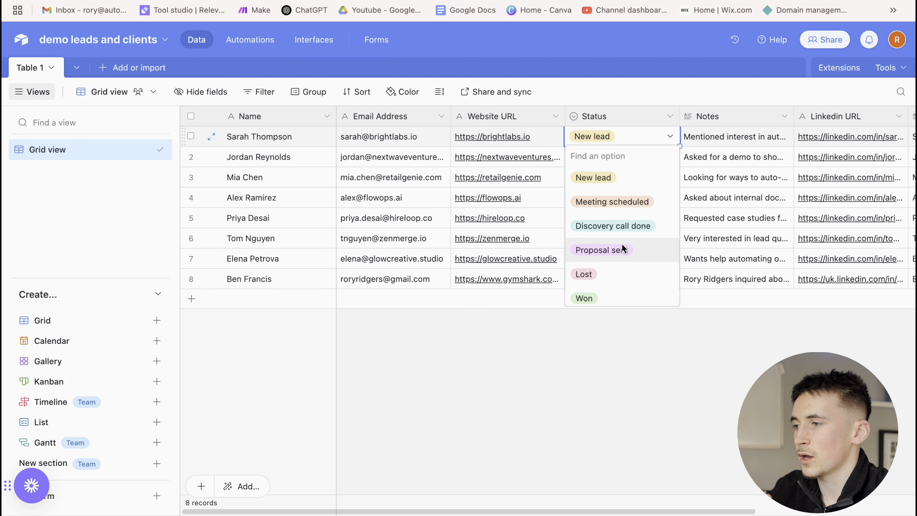
scroll(632, 247, "down", 1)
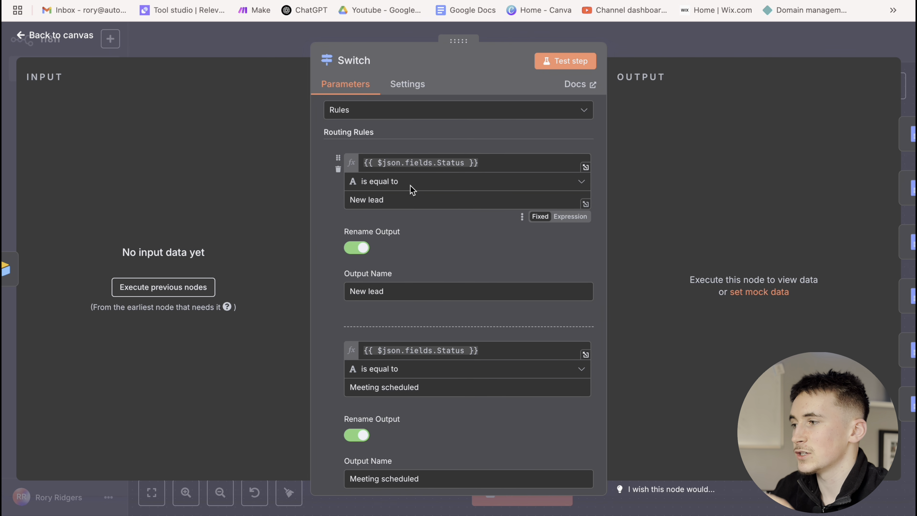
Inspect the first rule's Status expression, scroll through all six rules, then close the panel
left_click(495, 166)
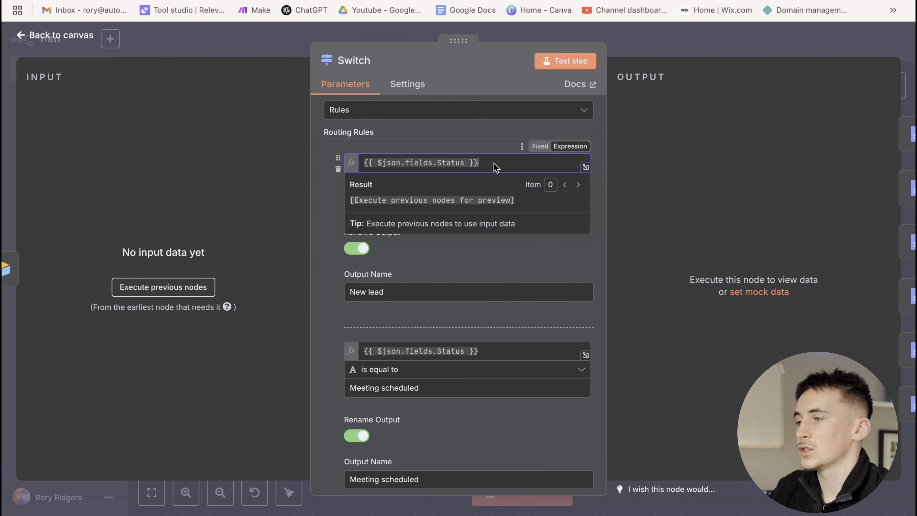
left_click(316, 179)
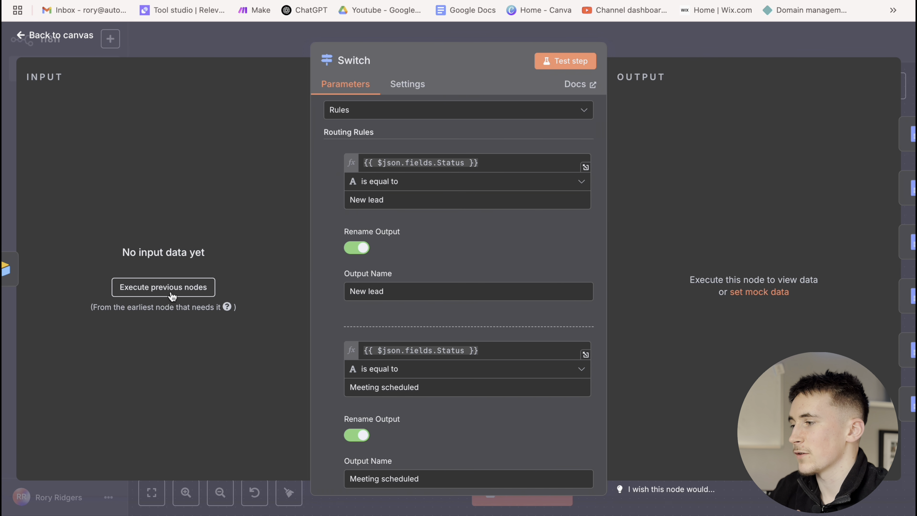
scroll(425, 203, "down", 3)
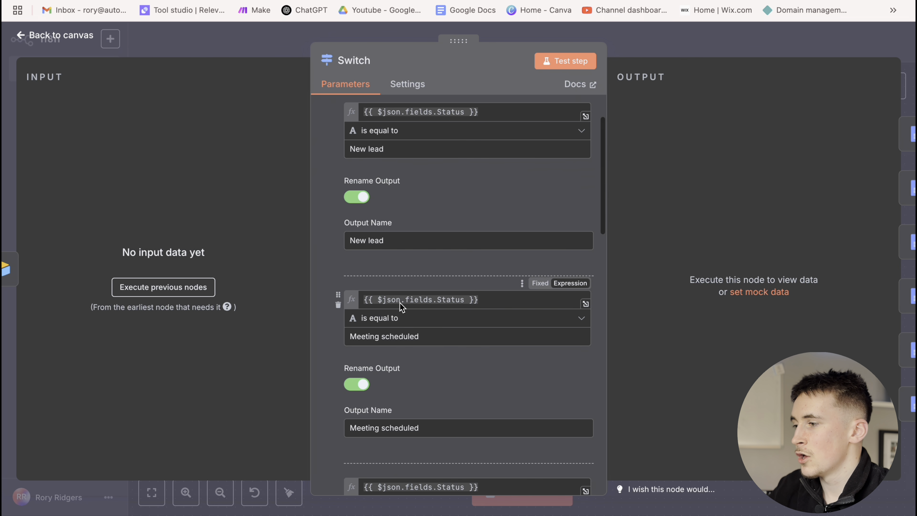
scroll(415, 314, "down", 3)
scroll(432, 325, "down", 10)
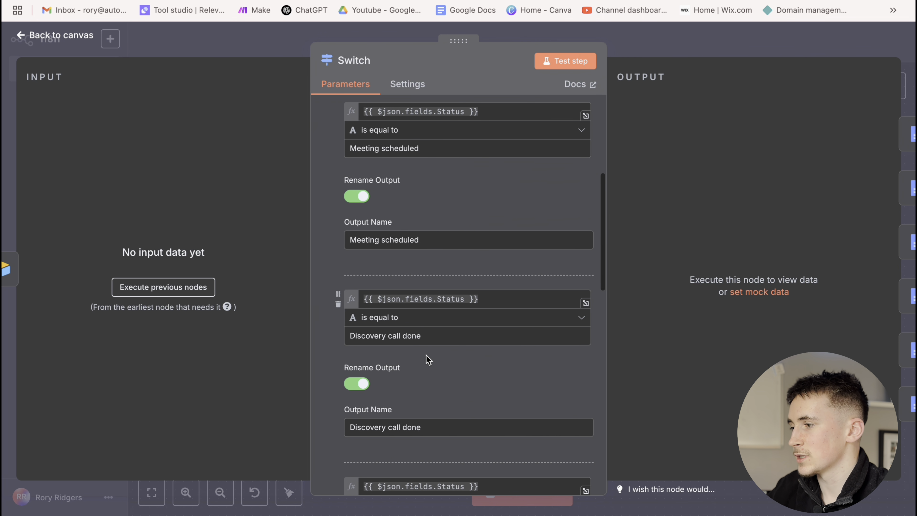
scroll(416, 343, "down", 7)
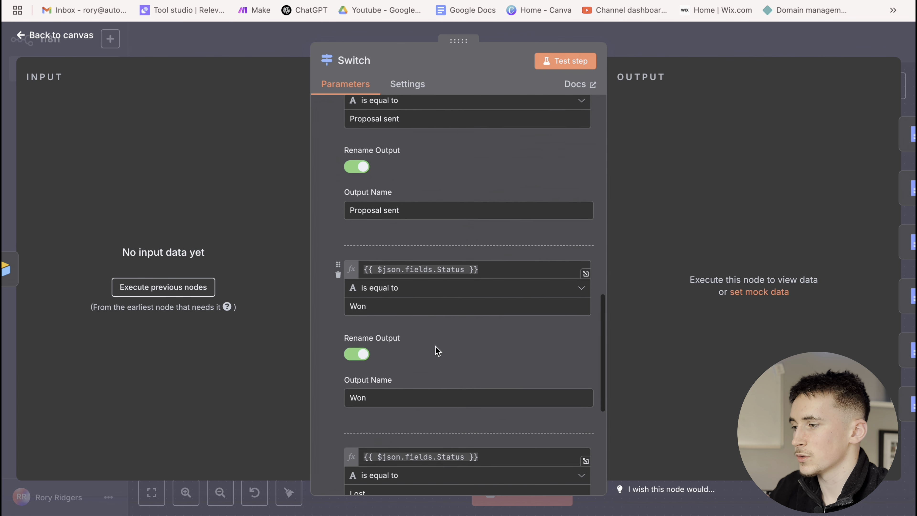
left_click(619, 42)
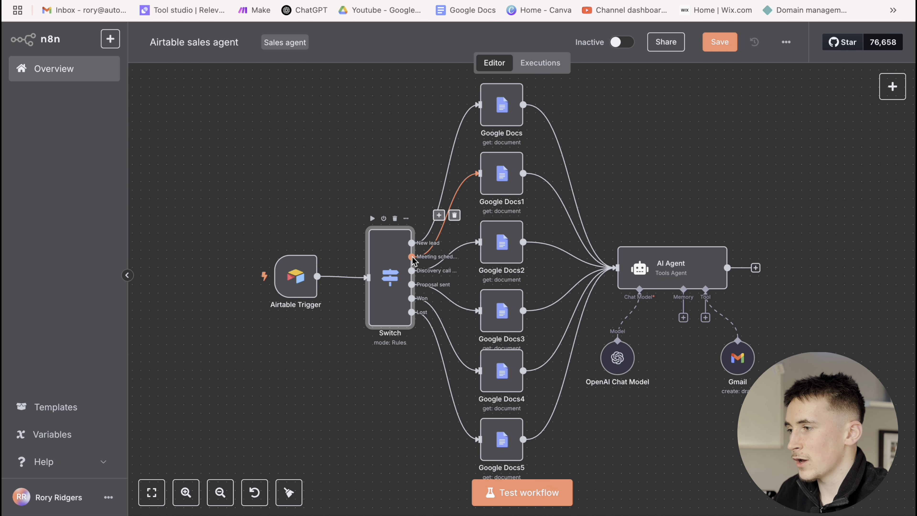
In the Google Docs1 node, select the Doc ID URL to open the 'Meeting shceduled' template
double_click(509, 184)
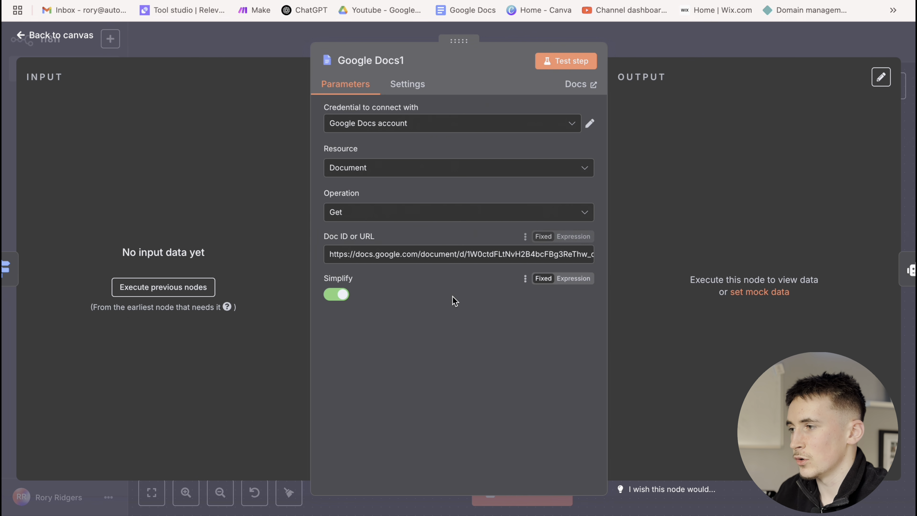
left_click_drag(456, 254, 434, 252)
triple_click(434, 253)
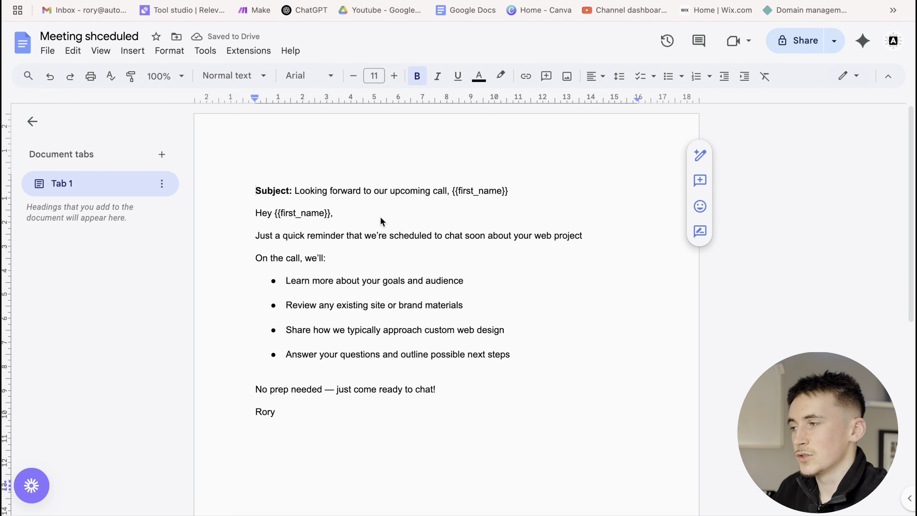
scroll(381, 221, "down", 1)
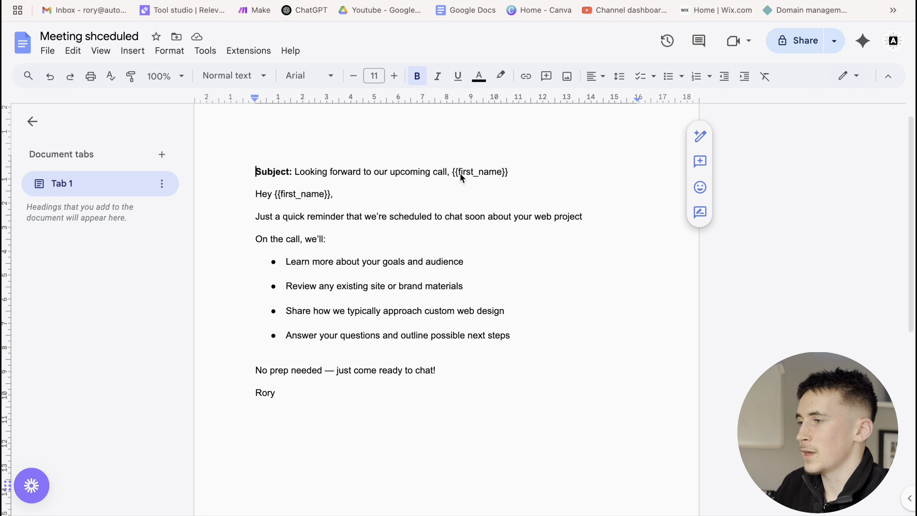
Highlight the template's {{first_name}} placeholder and call-reminder sentence, then head back to n8n
left_click_drag(453, 171, 505, 175)
left_click(376, 218)
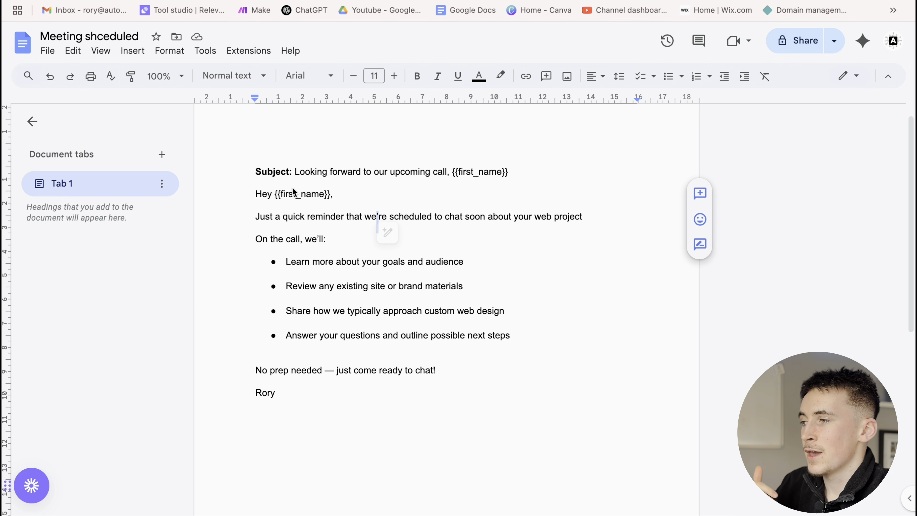
left_click_drag(293, 188, 435, 216)
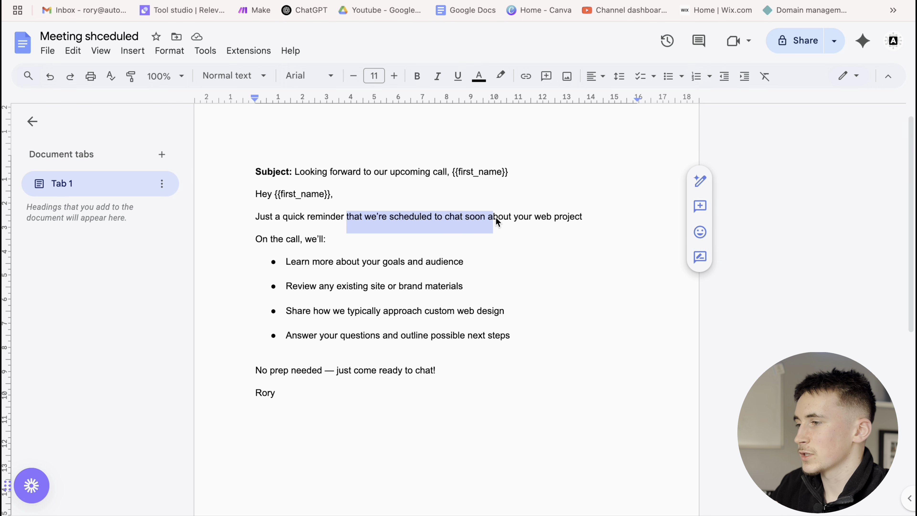
left_click_drag(509, 229, 508, 229)
left_click(336, 246)
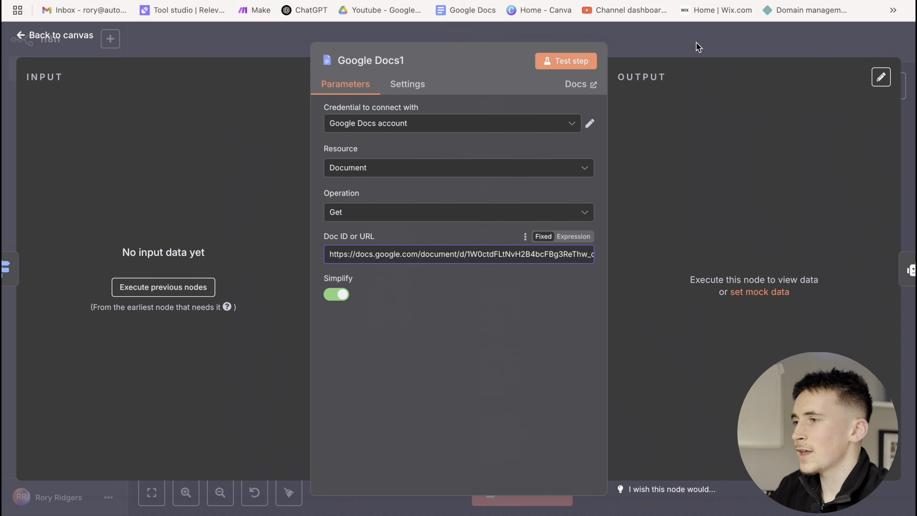
left_click(702, 50)
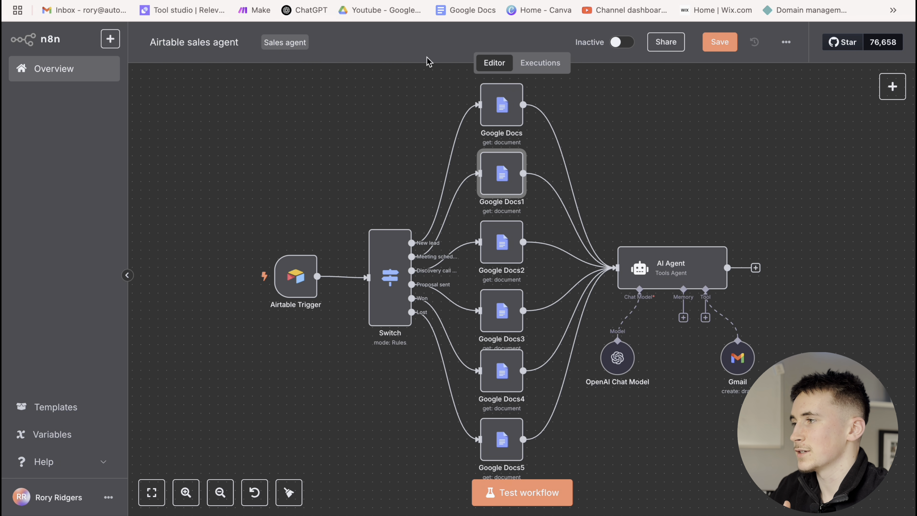
mouse_move(298, 289)
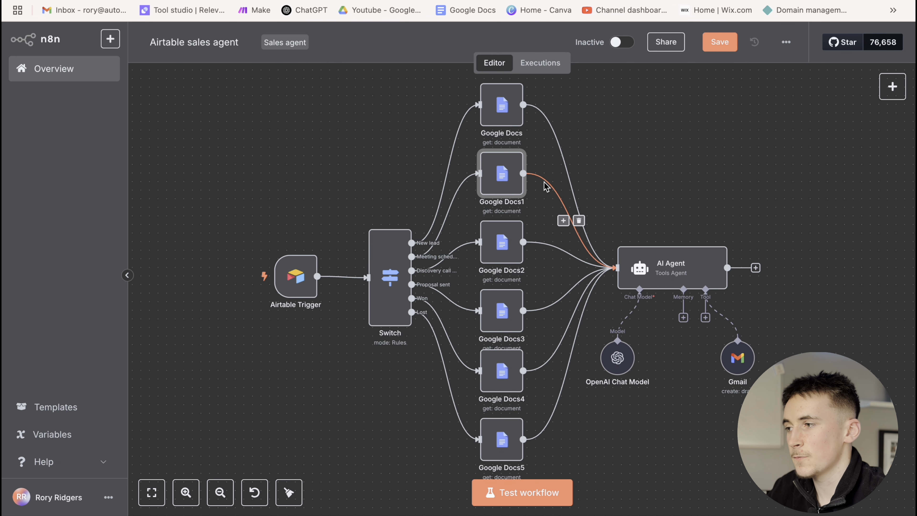
Point out the lead's name and Template email parts of the AI Agent prompt
double_click(645, 277)
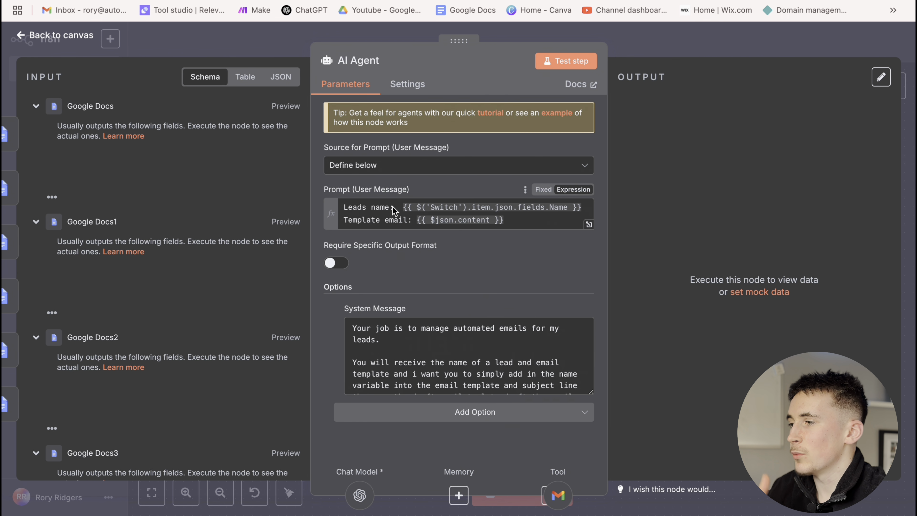
left_click_drag(393, 206, 341, 207)
left_click_drag(404, 219, 360, 223)
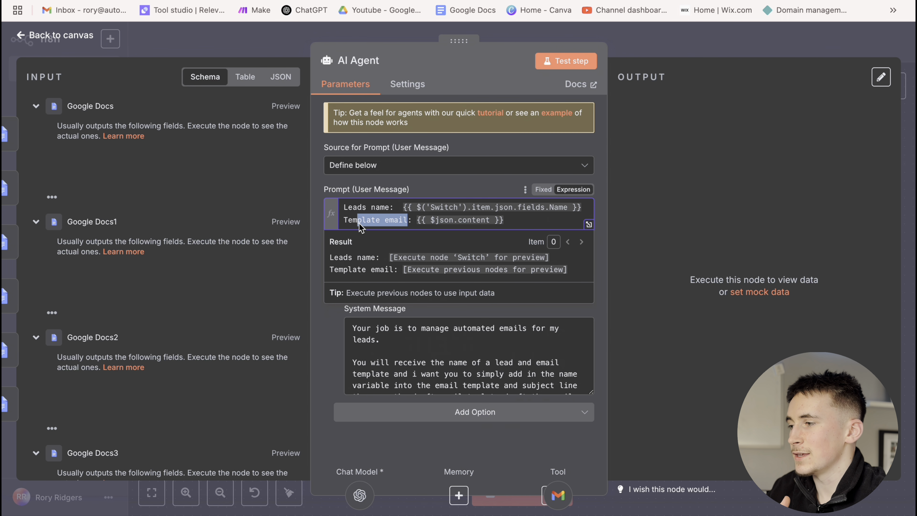
left_click(626, 48)
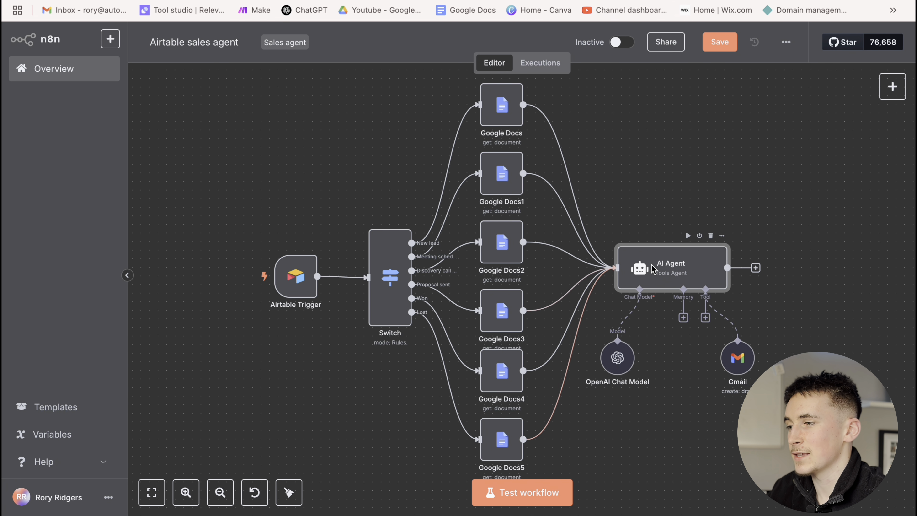
Reopen the AI Agent and read through its System Message before returning to the canvas
double_click(641, 275)
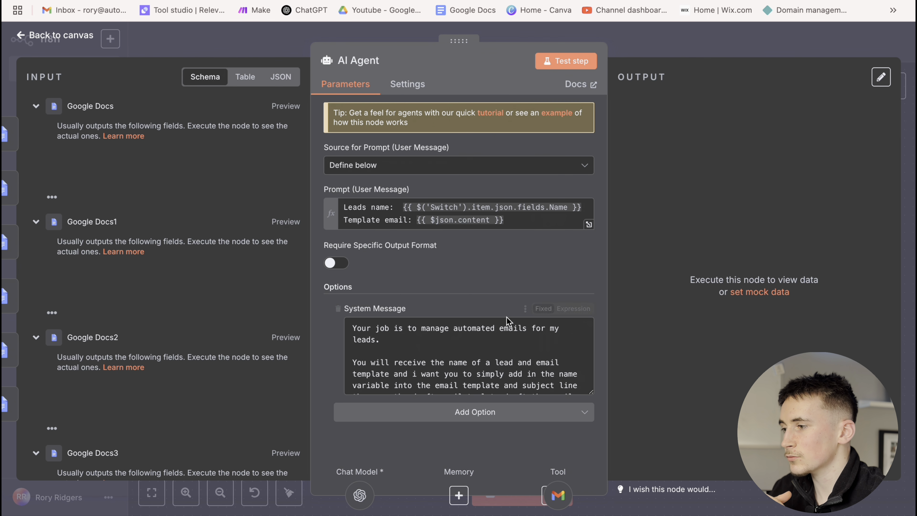
scroll(493, 333, "down", 2)
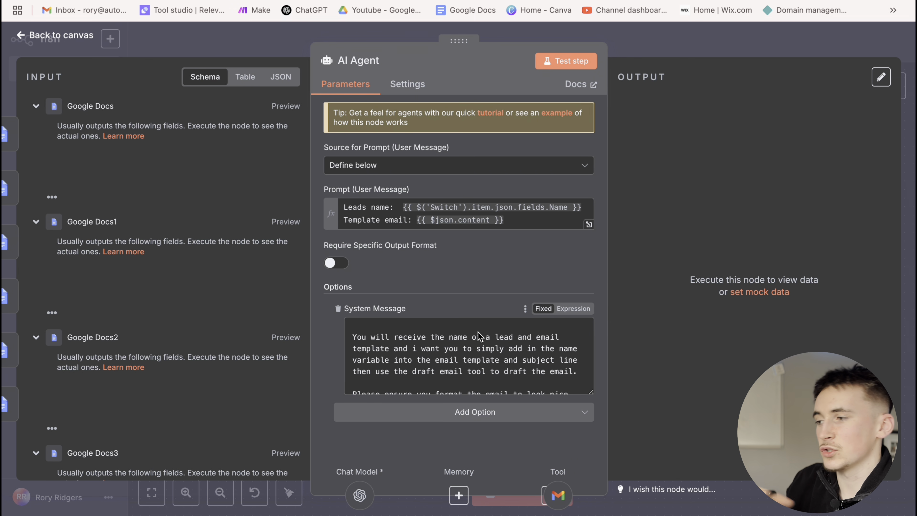
left_click(438, 374)
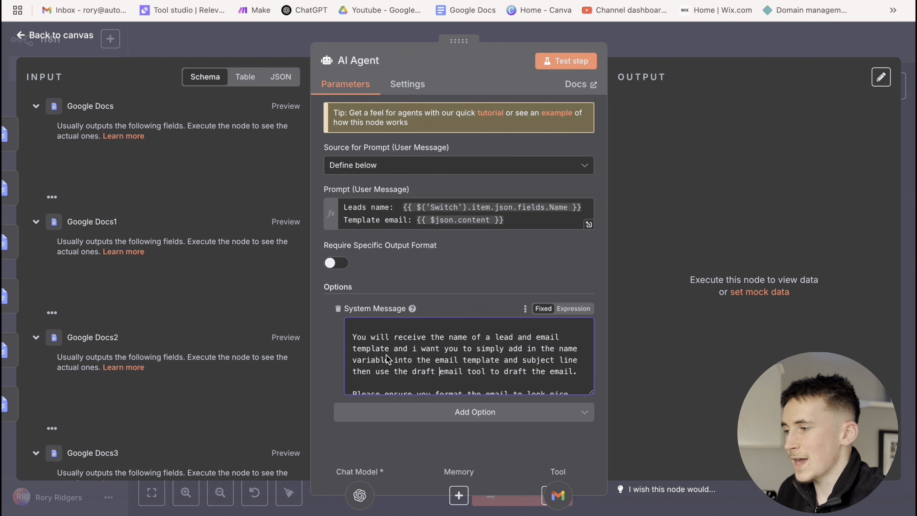
scroll(487, 368, "down", 1)
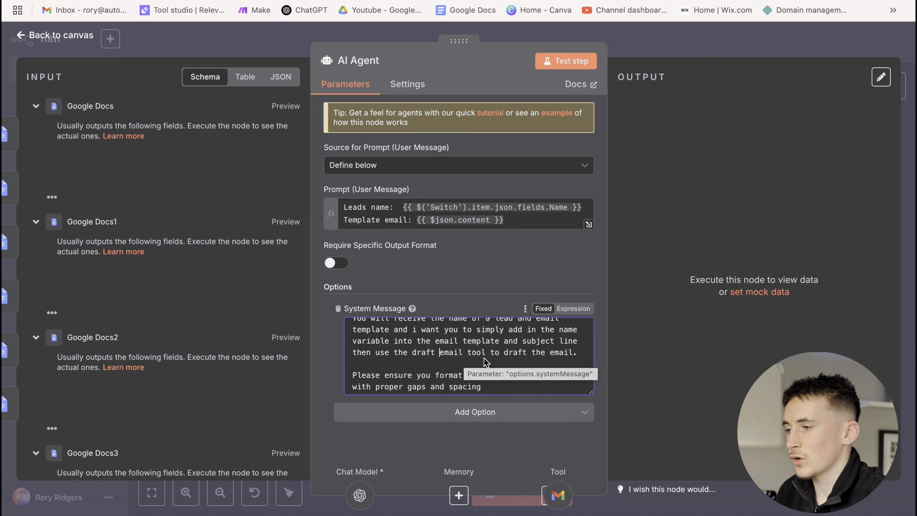
left_click(665, 40)
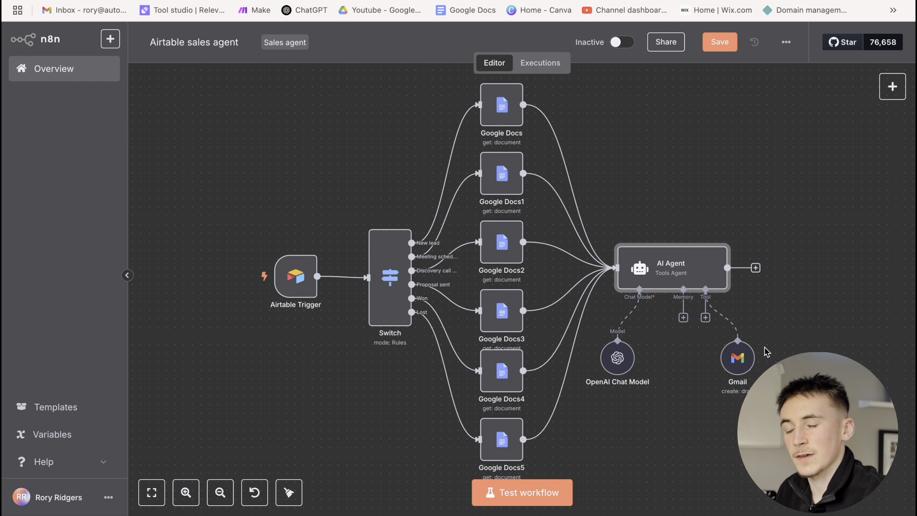
Review the Gmail draft tool's settings, confirming To Email uses the lead's Email Address field
double_click(744, 361)
scroll(399, 303, "down", 1)
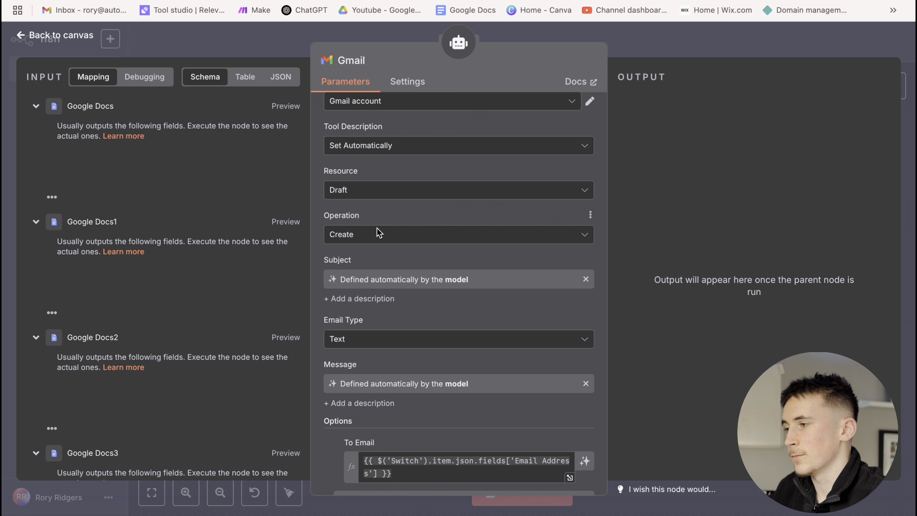
scroll(367, 273, "down", 1)
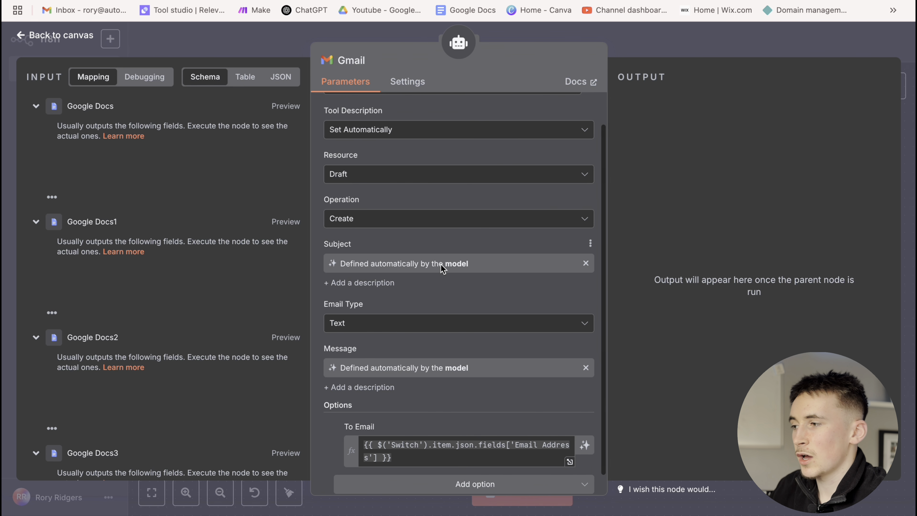
scroll(425, 279, "down", 1)
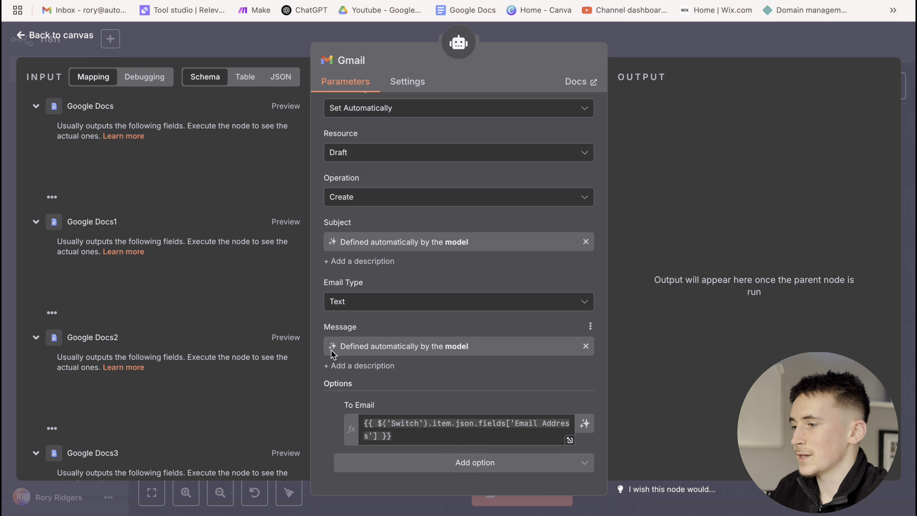
left_click(407, 436)
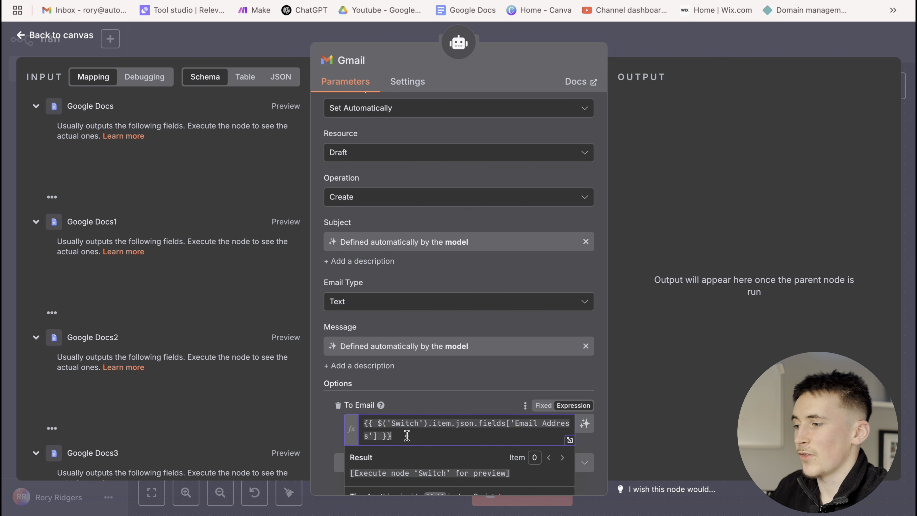
left_click(663, 44)
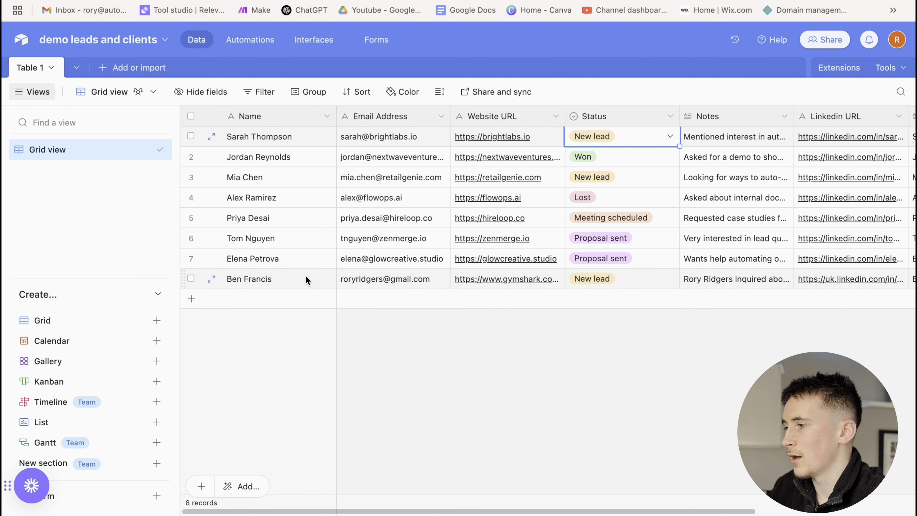
Change the row 7 lead's status from Proposal sent to Lost, then test the n8n workflow
left_click(654, 256)
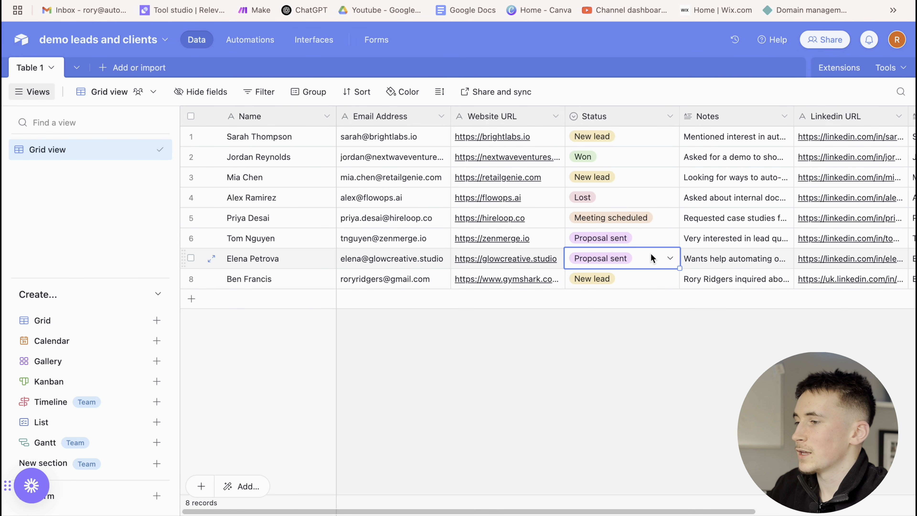
left_click(652, 258)
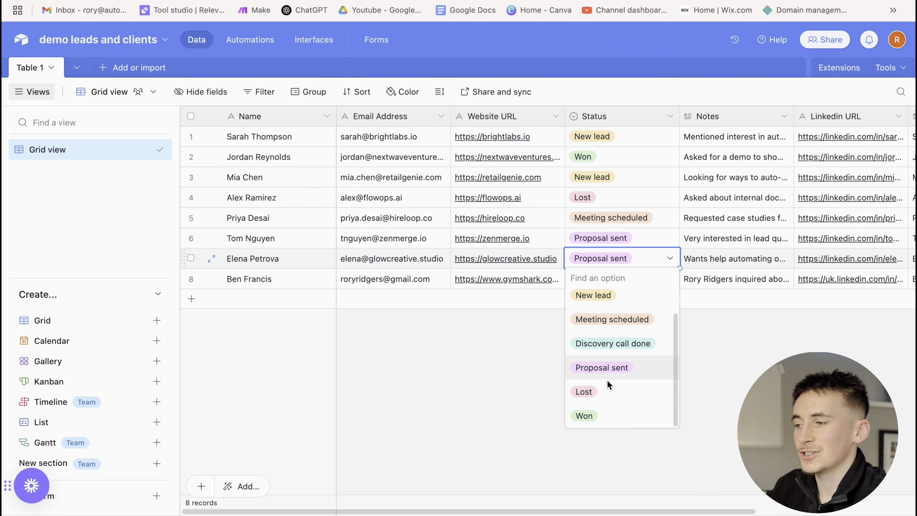
left_click(617, 390)
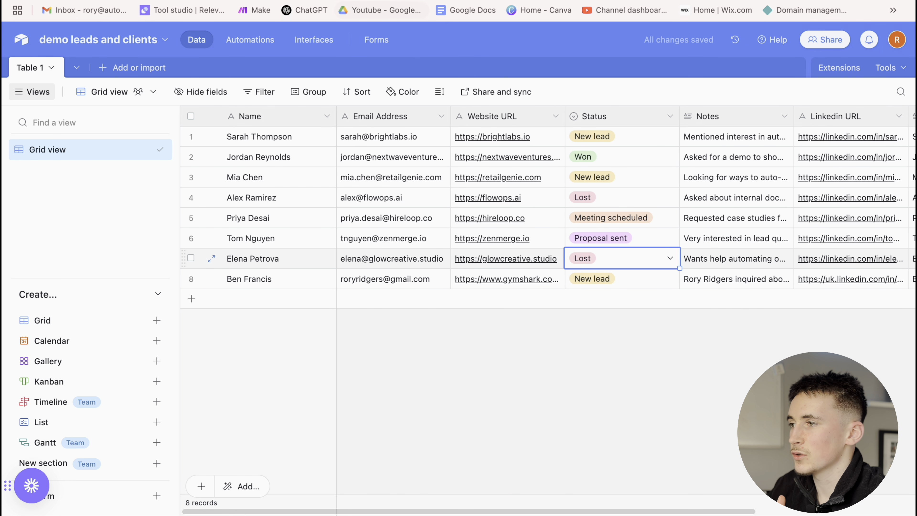
key("ctrl+Tab")
left_click(545, 487)
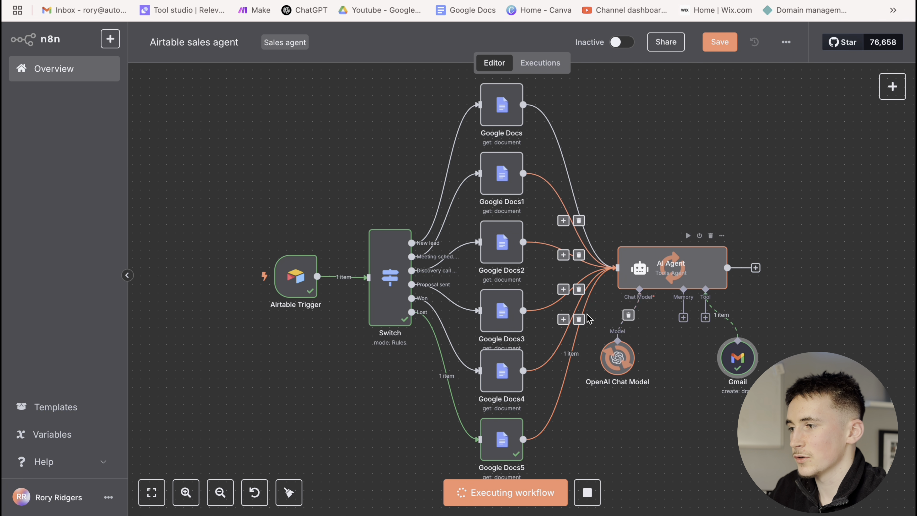
Verify the trigger received the Lost lead and the AI Agent ran, then open the Gmail draft
double_click(292, 274)
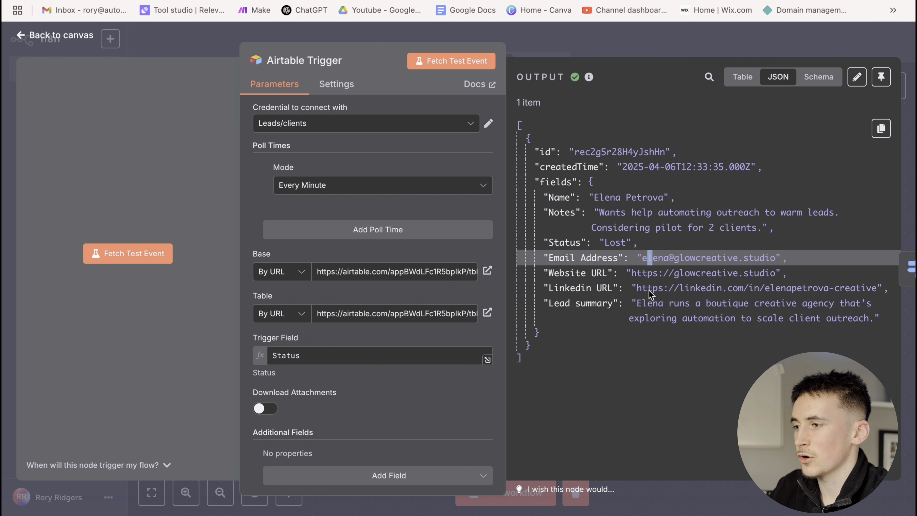
left_click(751, 54)
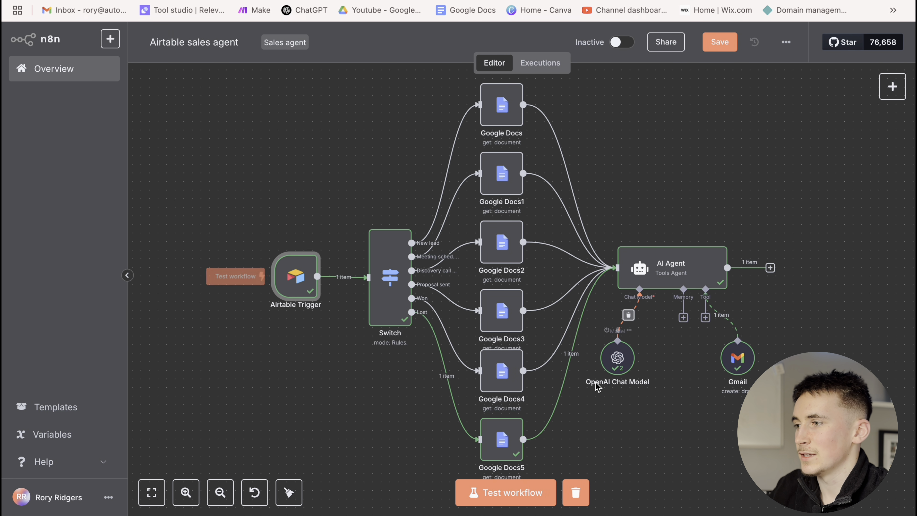
left_click(671, 274)
double_click(670, 273)
left_click(657, 49)
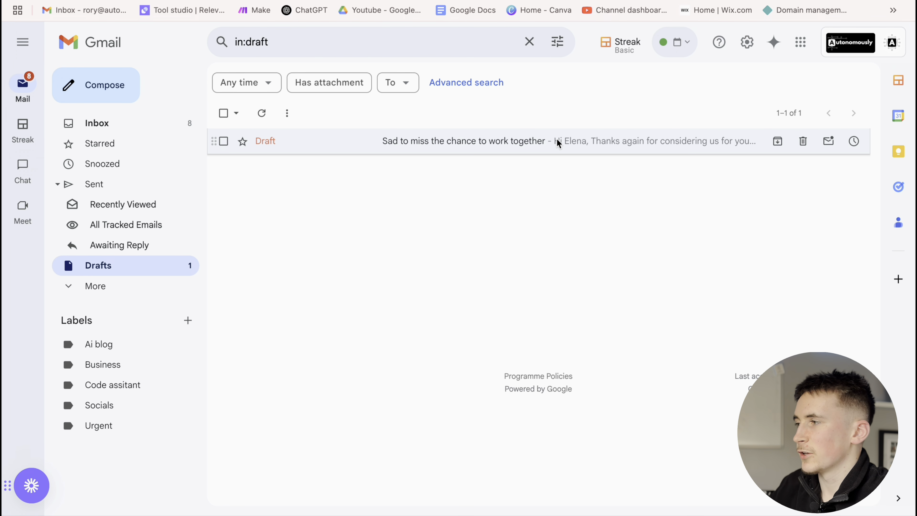
left_click(557, 139)
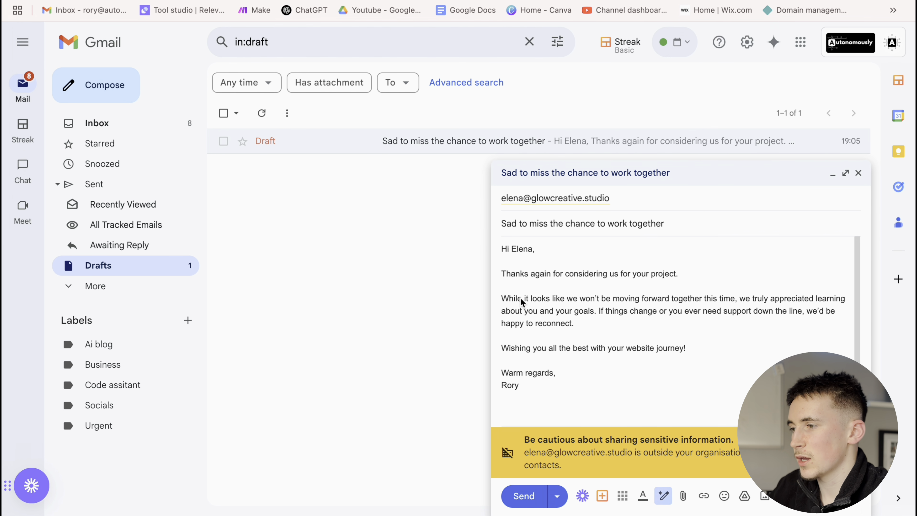
Read the 'Sad to miss the chance to work together' draft body, then close the draft
left_click_drag(532, 298, 699, 301)
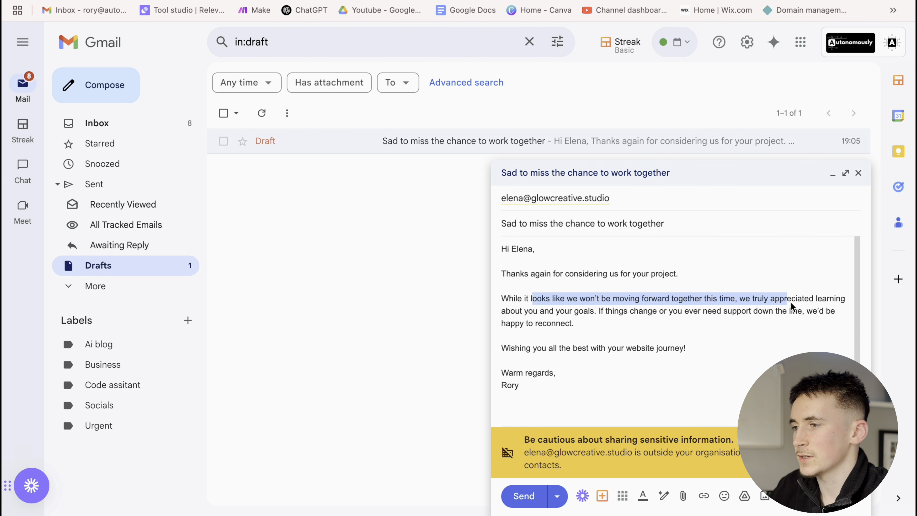
left_click_drag(791, 303, 587, 385)
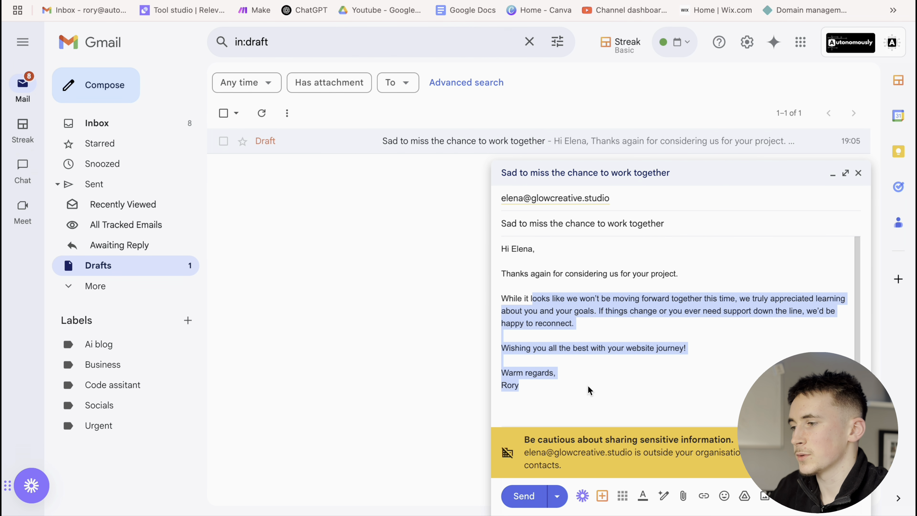
left_click(435, 353)
left_click(857, 173)
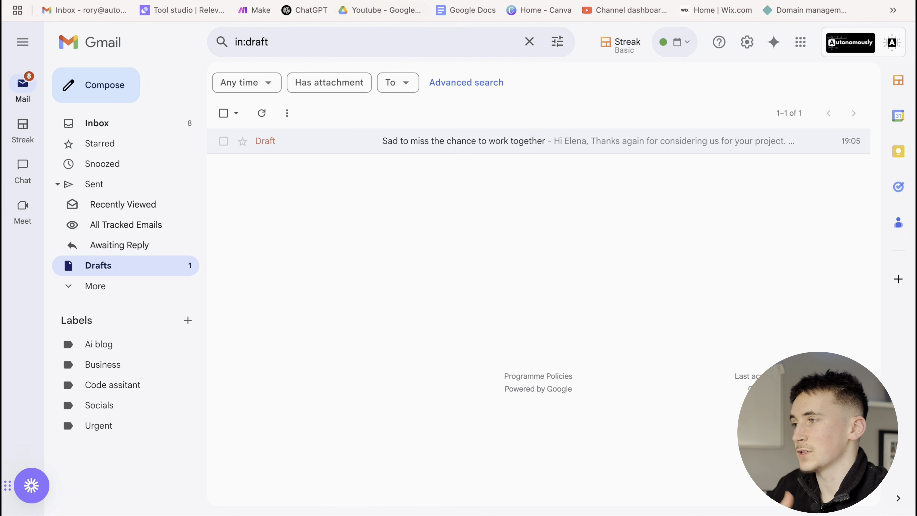
key("ctrl+Tab")
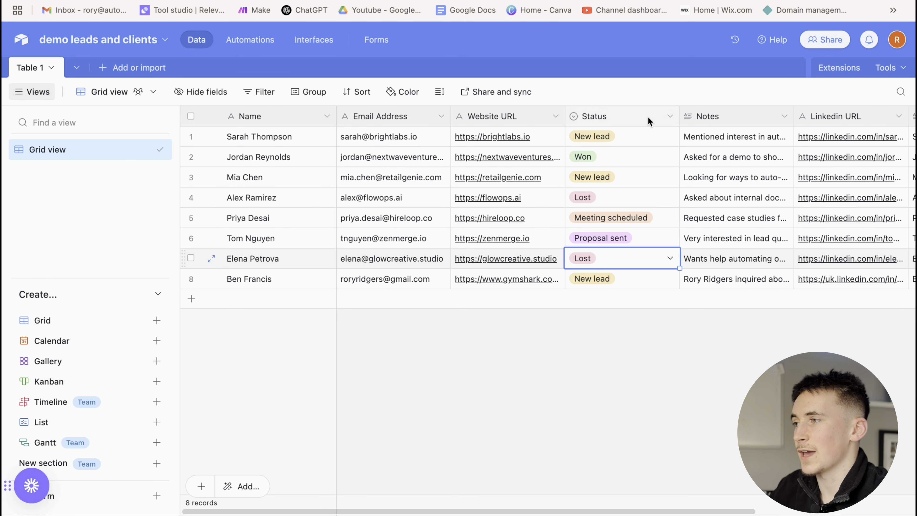
left_click(636, 237)
left_click(655, 235)
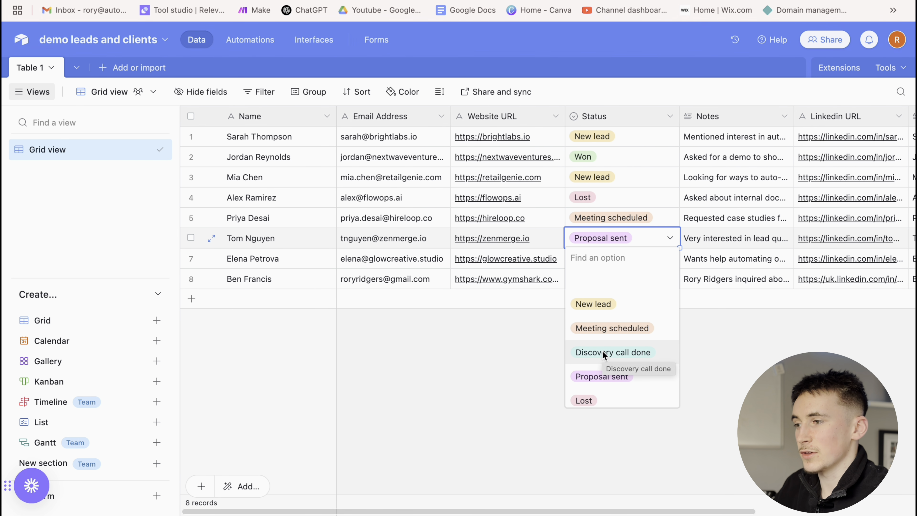
scroll(603, 352, "down", 1)
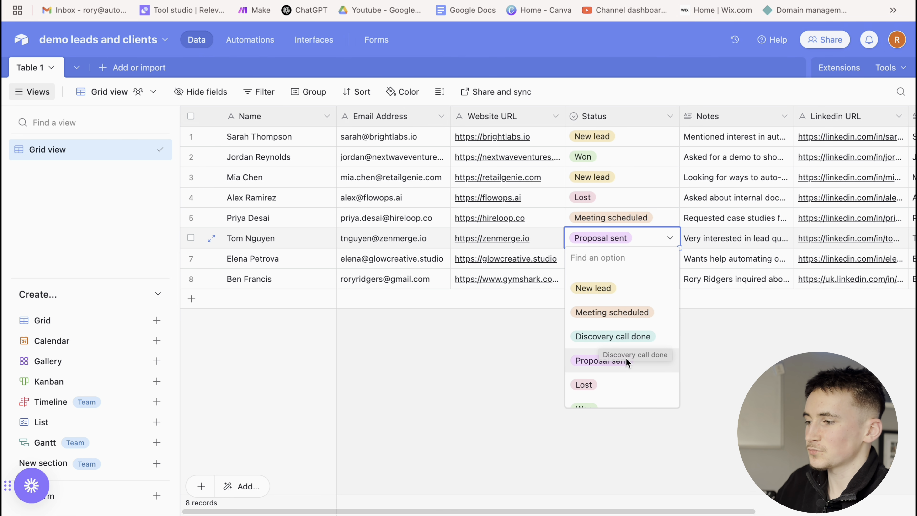
scroll(613, 352, "down", 1)
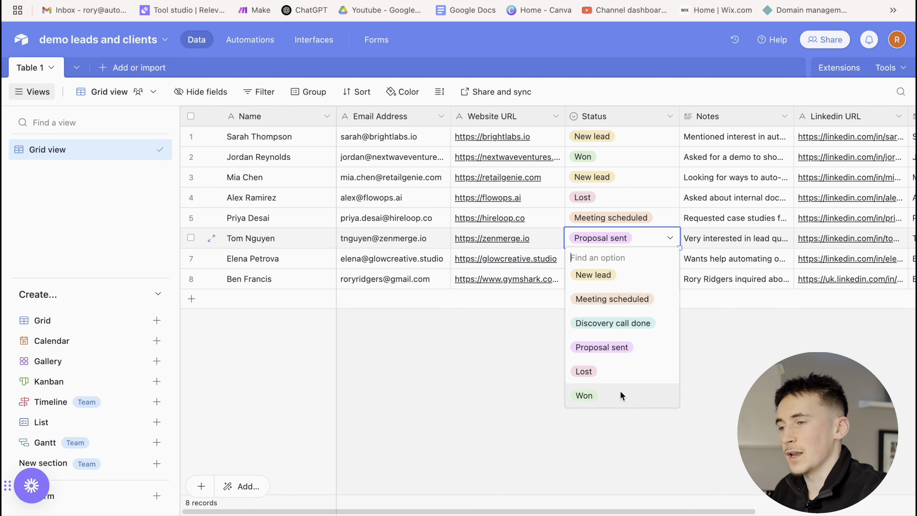
left_click(503, 346)
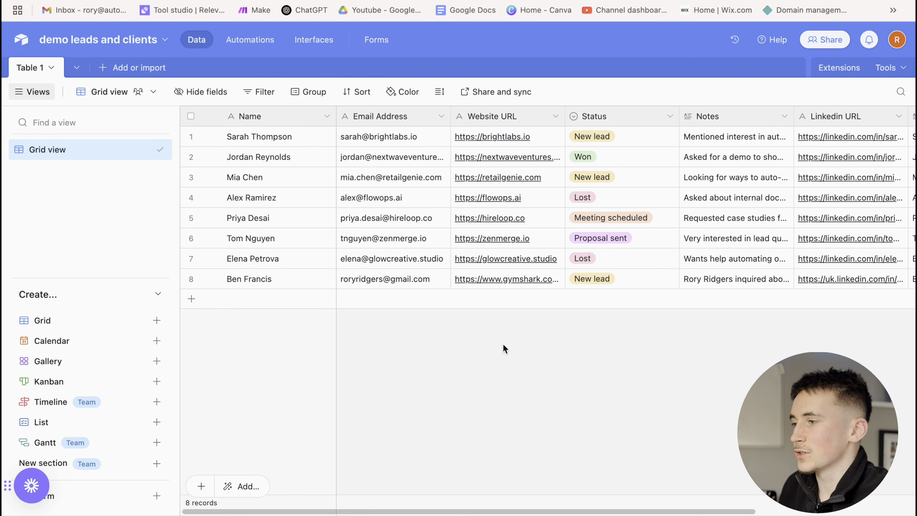
left_click(415, 1)
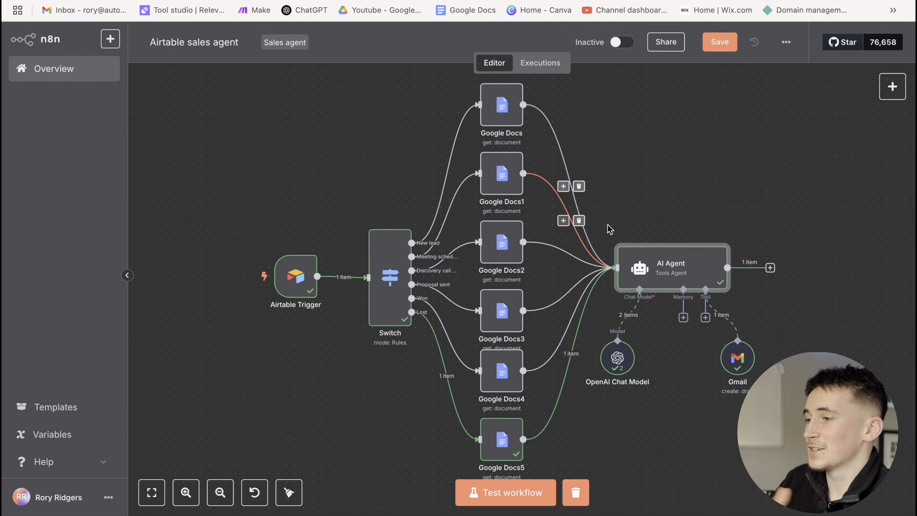
left_click(506, 1)
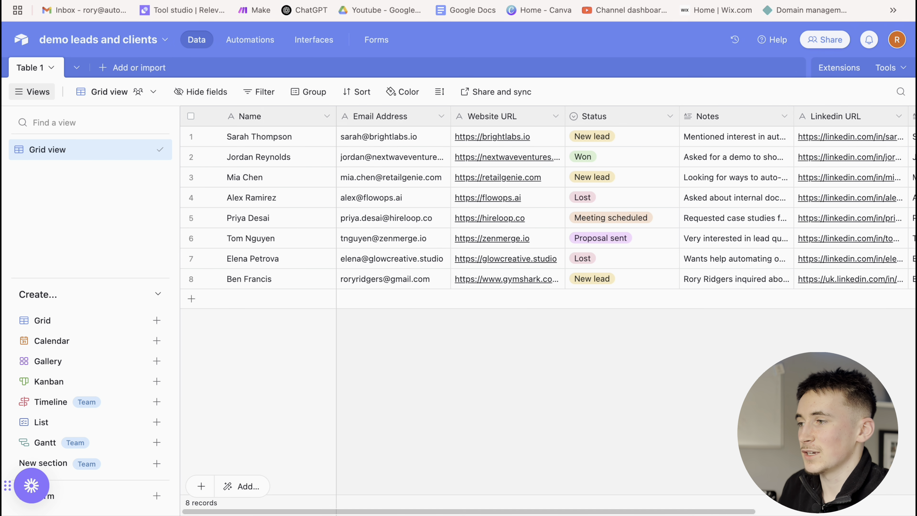